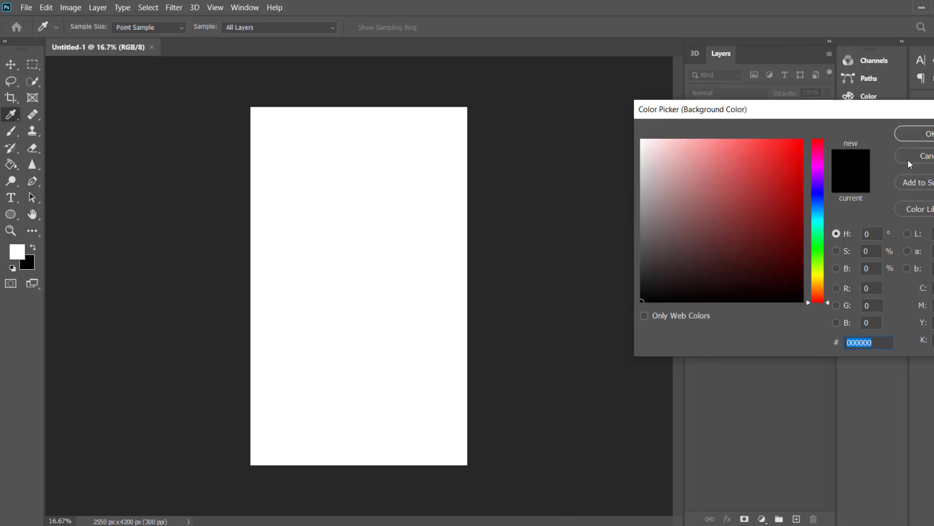
# Fill the canvas with a black background colour and zoom in two steps.
pyautogui.click(915, 134)
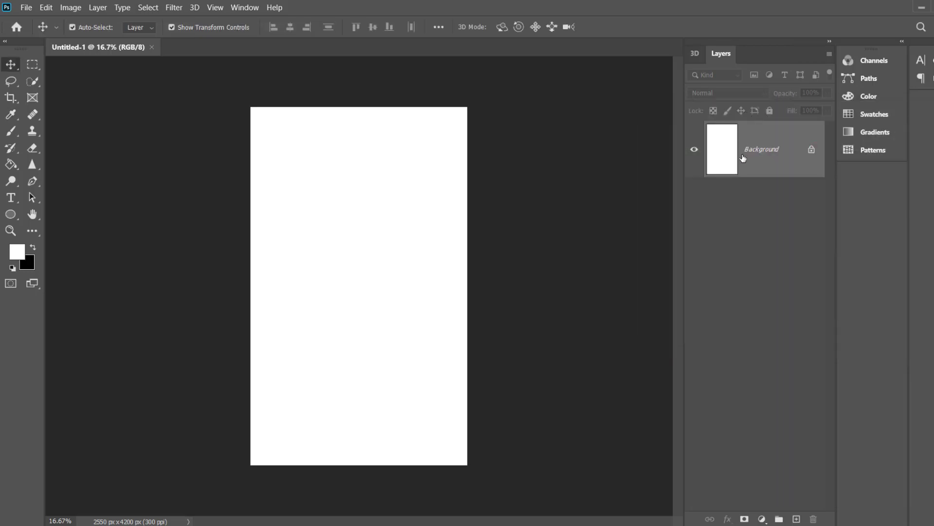
pyautogui.hotkey('ctrl', 'BackSpace')
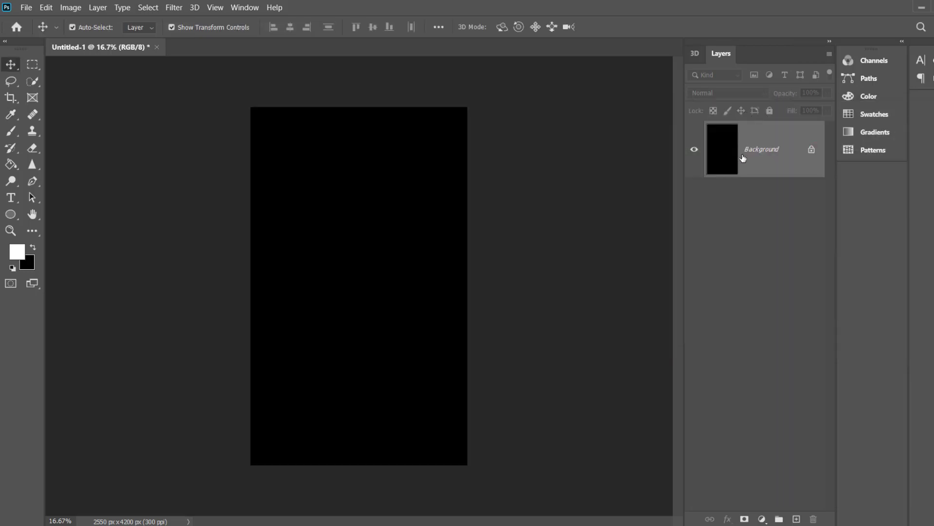
pyautogui.hotkey('ctrl', '+')
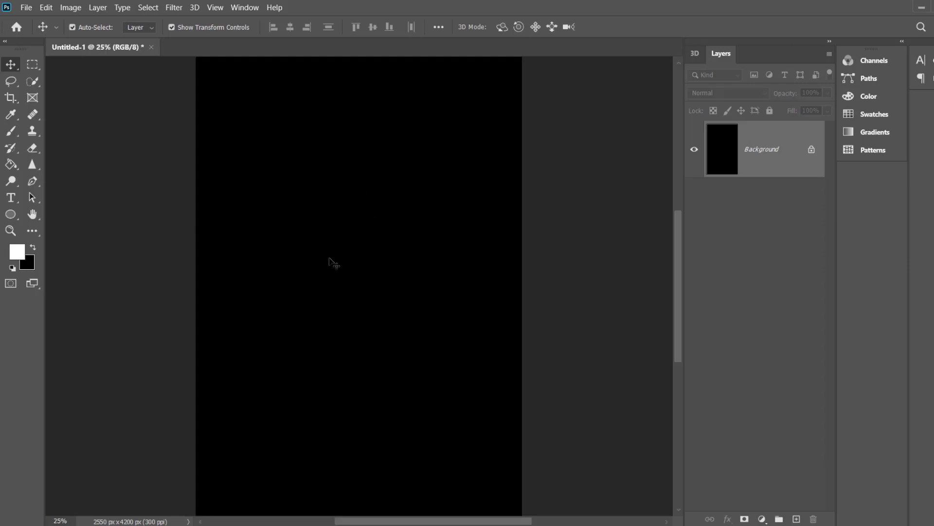
pyautogui.hotkey('ctrl', '+')
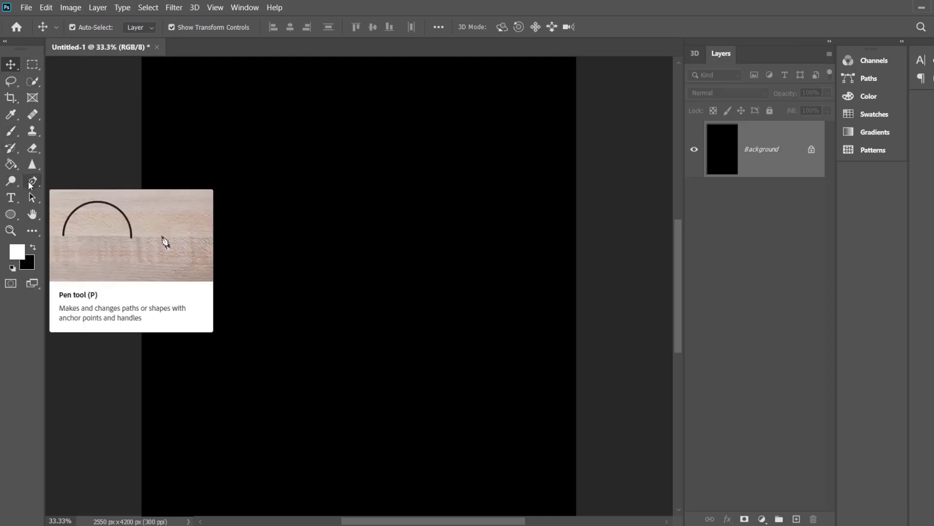
# Switch to the Rectangle Tool from the shape tools flyout.
pyautogui.click(30, 184)
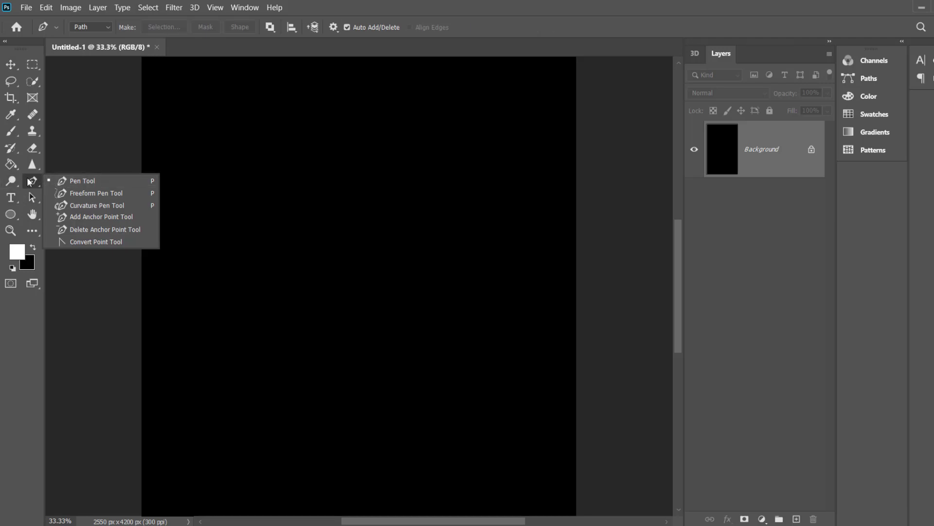
pyautogui.click(10, 214)
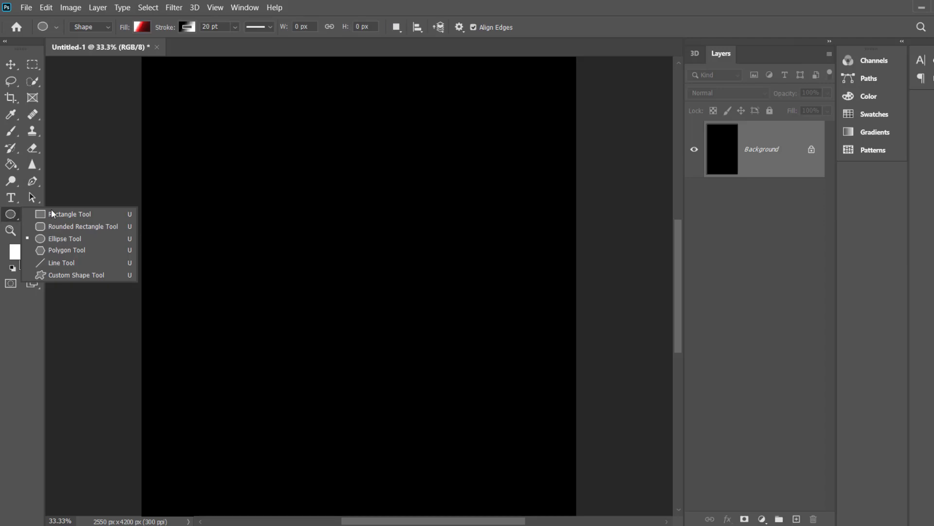
pyautogui.click(66, 214)
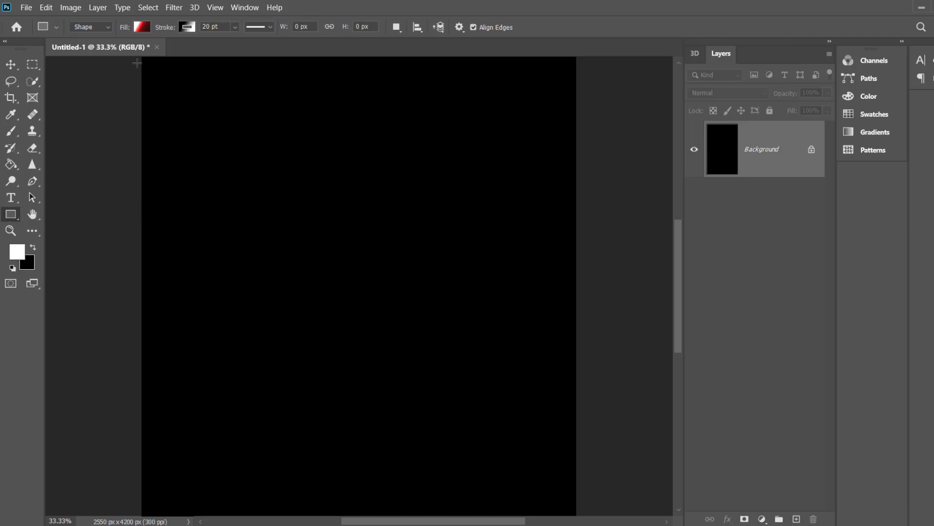
# Set the rectangle fill to solid white and the stroke to No Color.
pyautogui.click(145, 28)
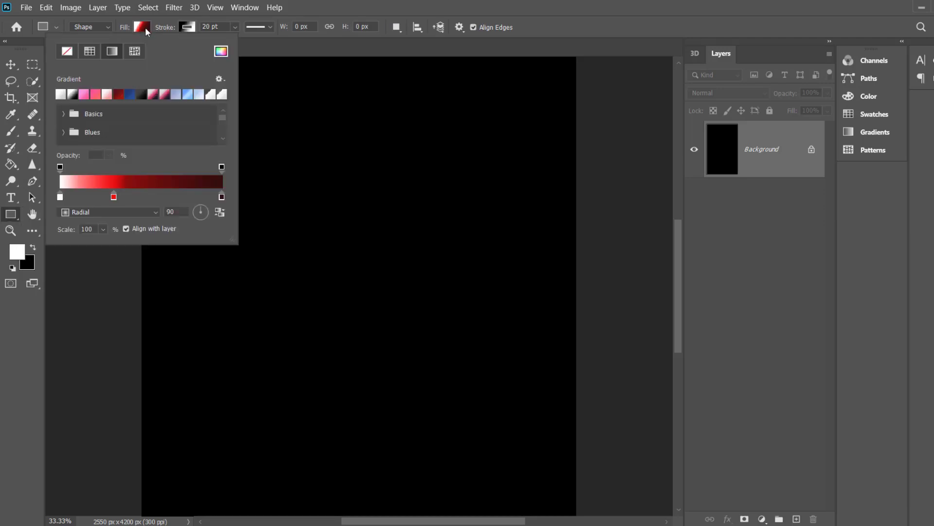
pyautogui.click(59, 93)
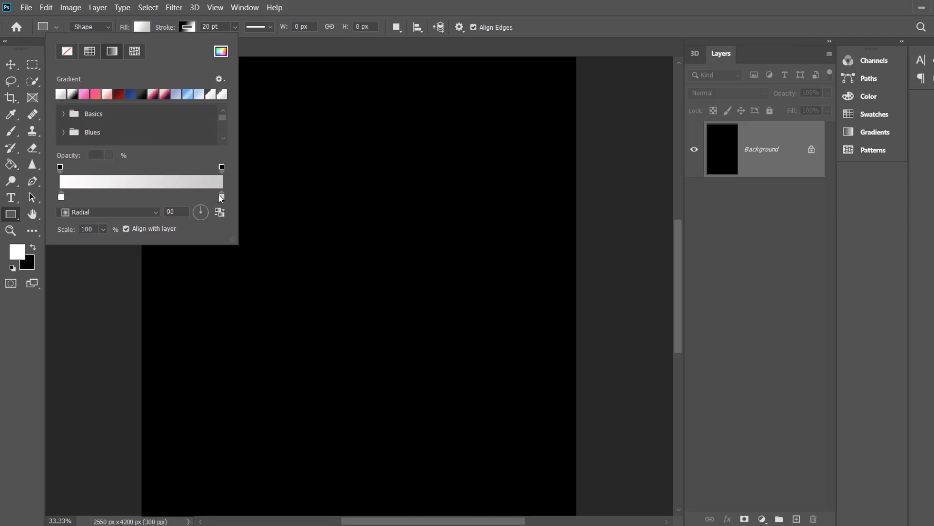
pyautogui.moveTo(221, 197); pyautogui.dragTo(212, 181)
pyautogui.click(189, 27)
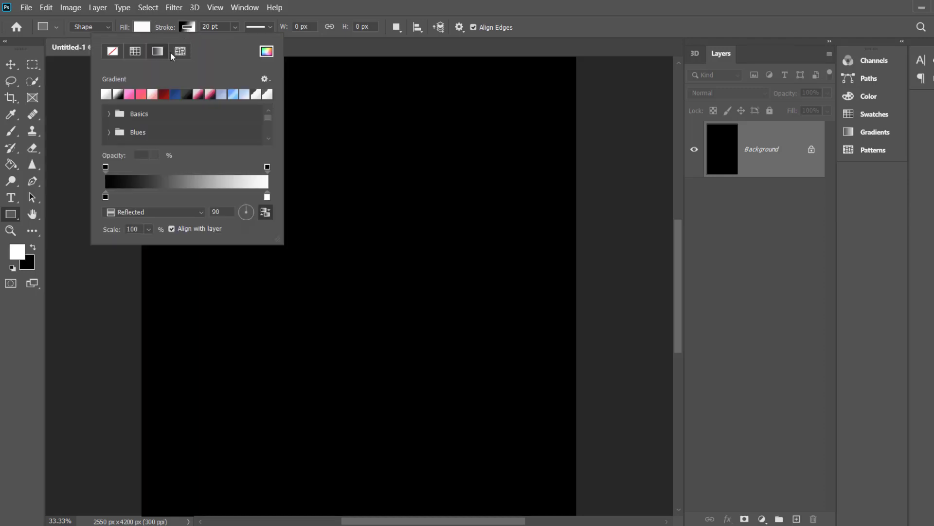
pyautogui.click(112, 52)
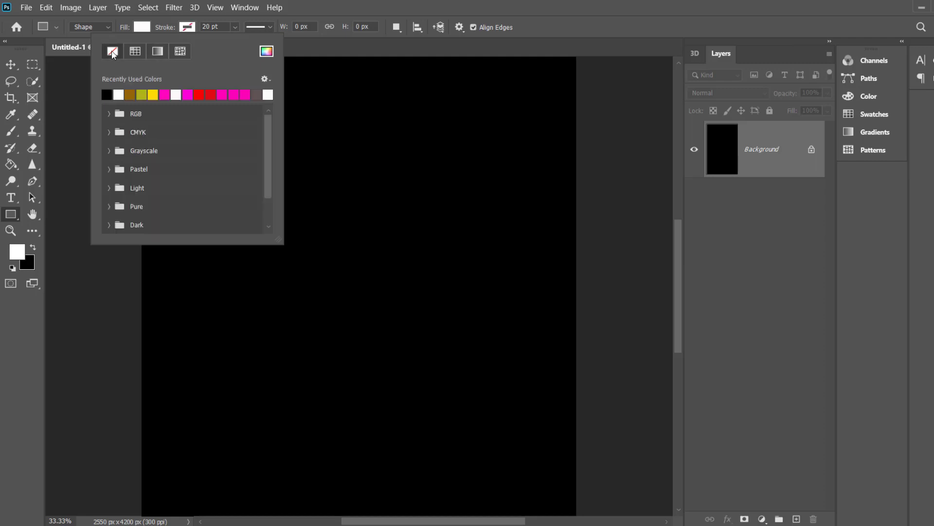
pyautogui.click(11, 64)
pyautogui.click(12, 215)
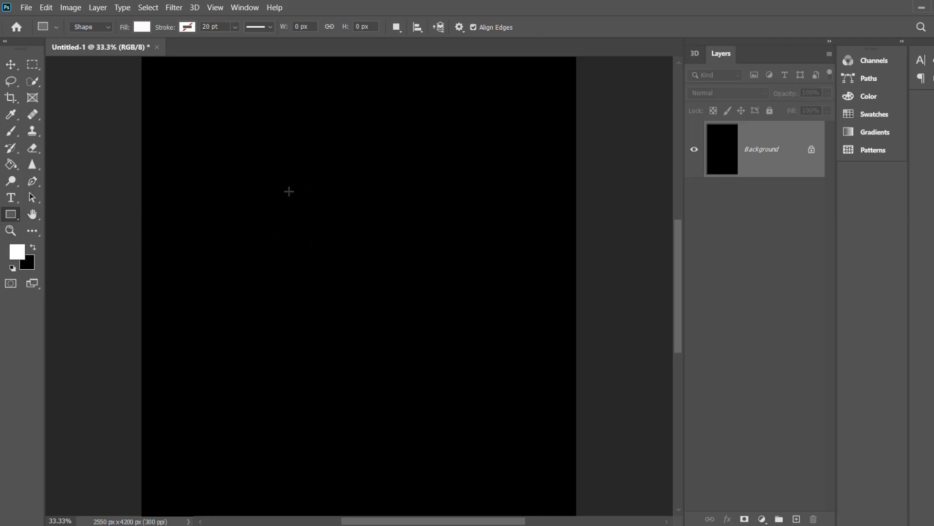
# Draw a thin 36 × 655 px white vertical bar in the upper left of the canvas.
pyautogui.moveTo(272, 176); pyautogui.dragTo(278, 287)
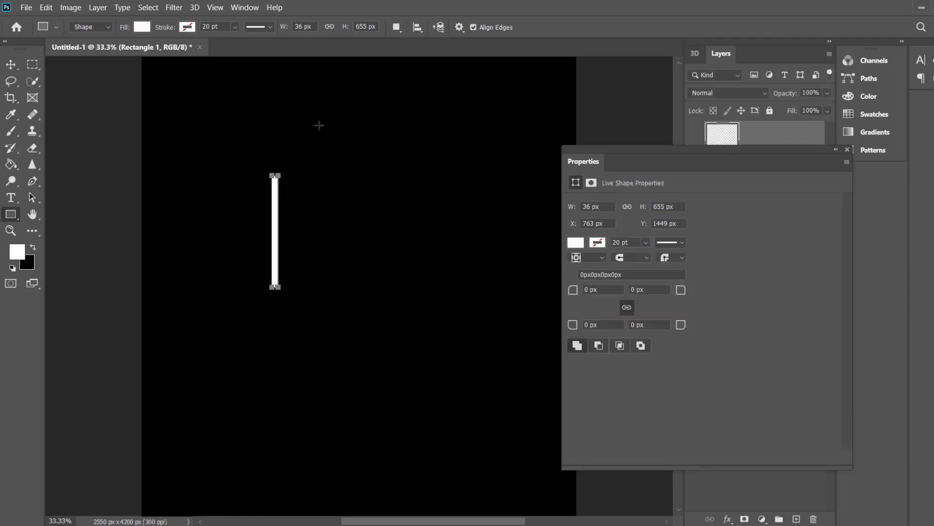
pyautogui.click(11, 65)
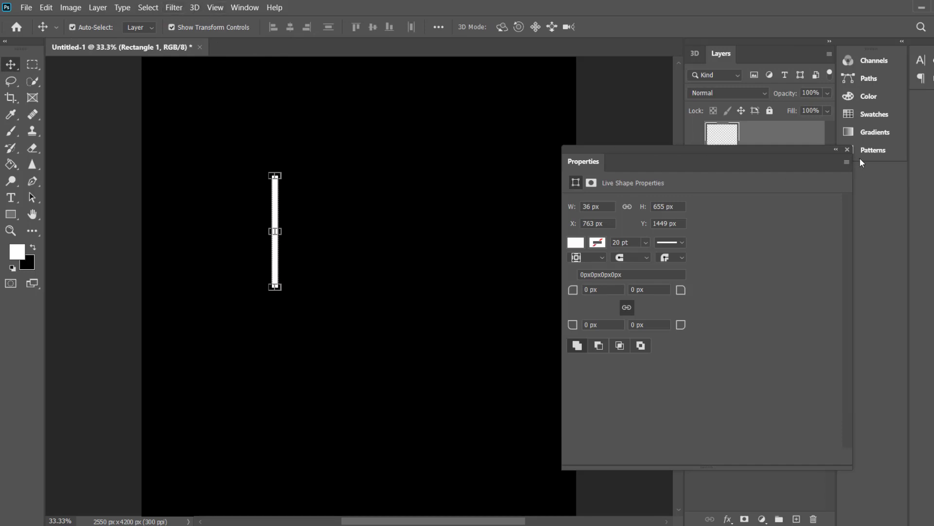
pyautogui.click(848, 150)
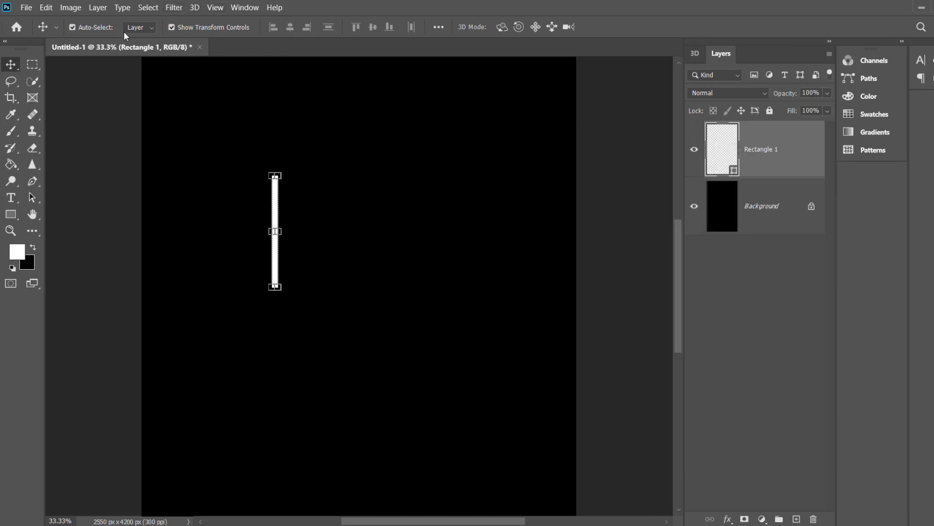
pyautogui.click(181, 9)
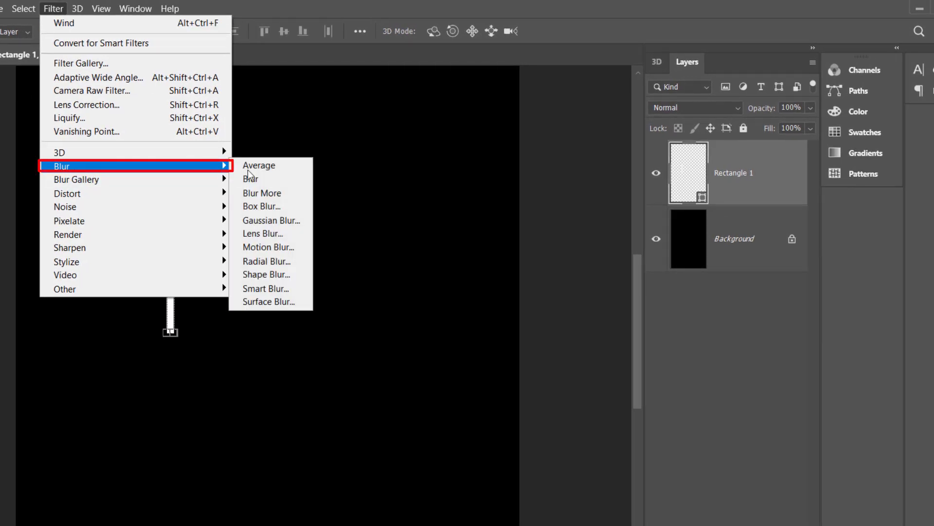
pyautogui.moveTo(61, 166)
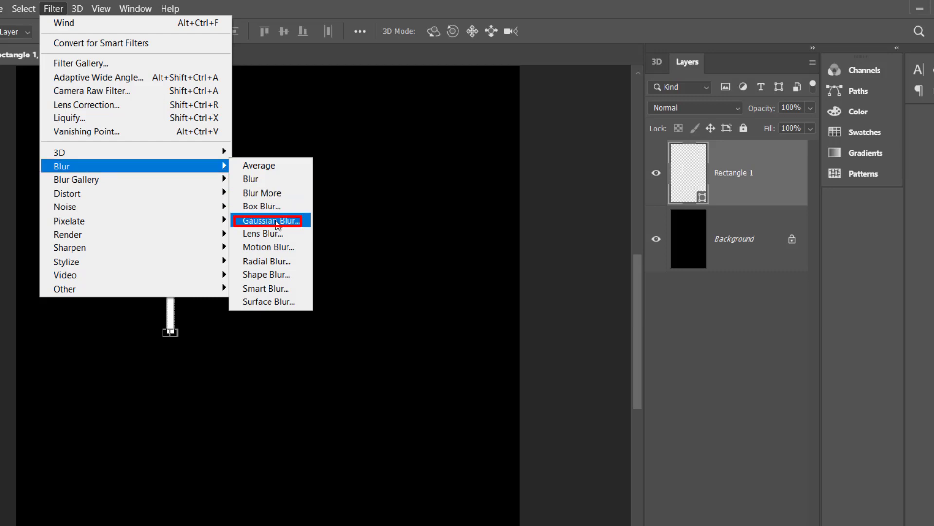
# Rasterize the bar's shape layer and apply a 1.5 px Gaussian Blur.
pyautogui.click(275, 221)
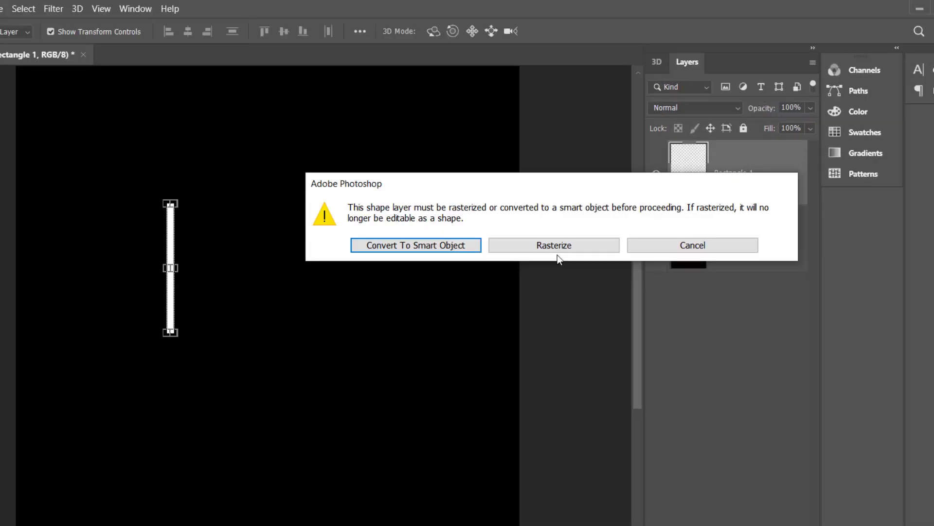
pyautogui.click(557, 255)
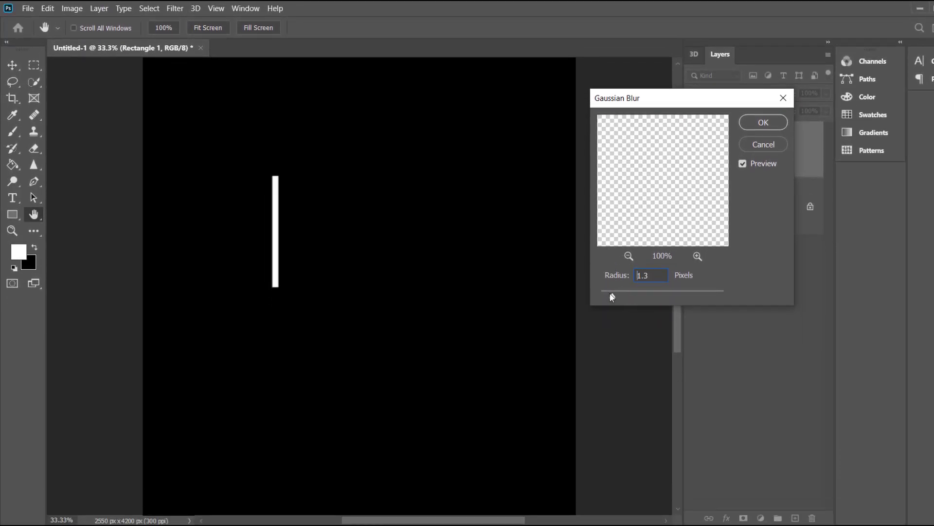
pyautogui.moveTo(610, 293); pyautogui.dragTo(615, 293)
pyautogui.moveTo(613, 293); pyautogui.dragTo(611, 291)
pyautogui.click(763, 122)
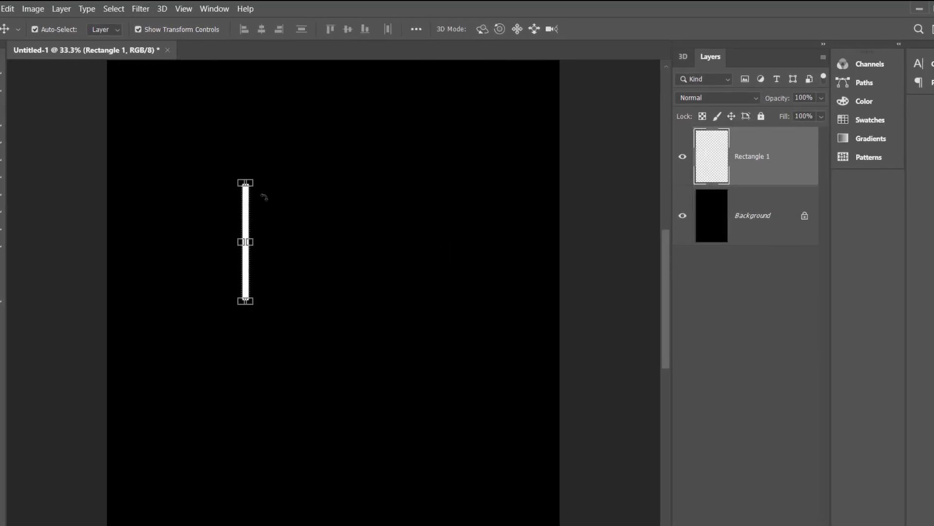
pyautogui.click(70, 8)
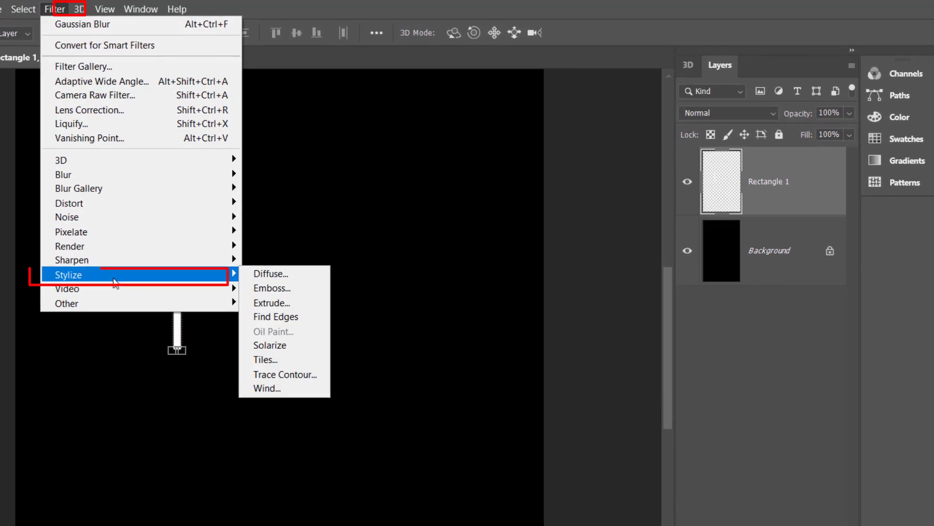
pyautogui.moveTo(127, 278)
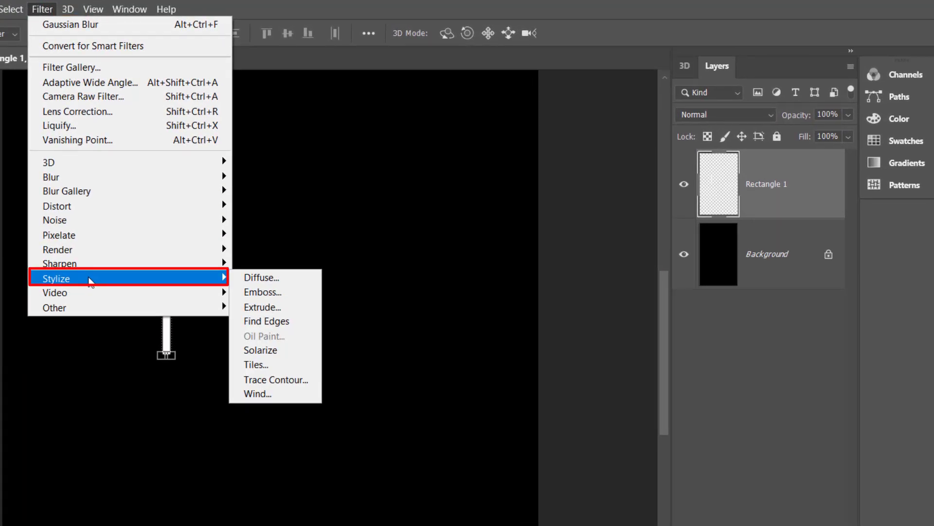
# Apply the Stylize › Wind filter to the bar twice.
pyautogui.click(261, 395)
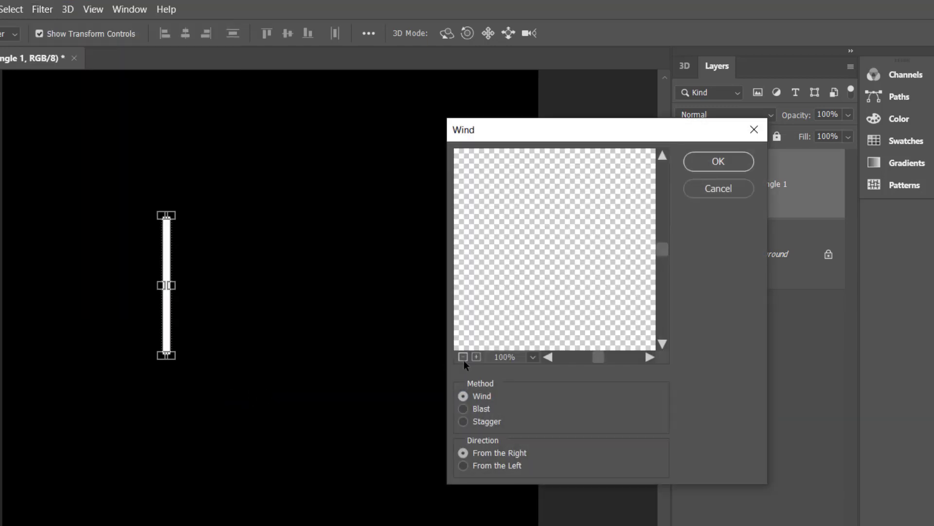
pyautogui.click(716, 165)
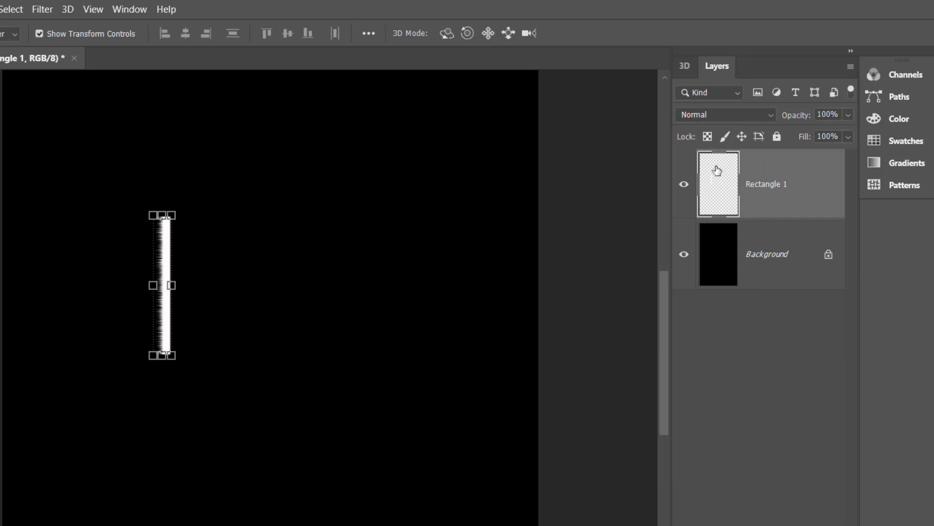
pyautogui.click(41, 10)
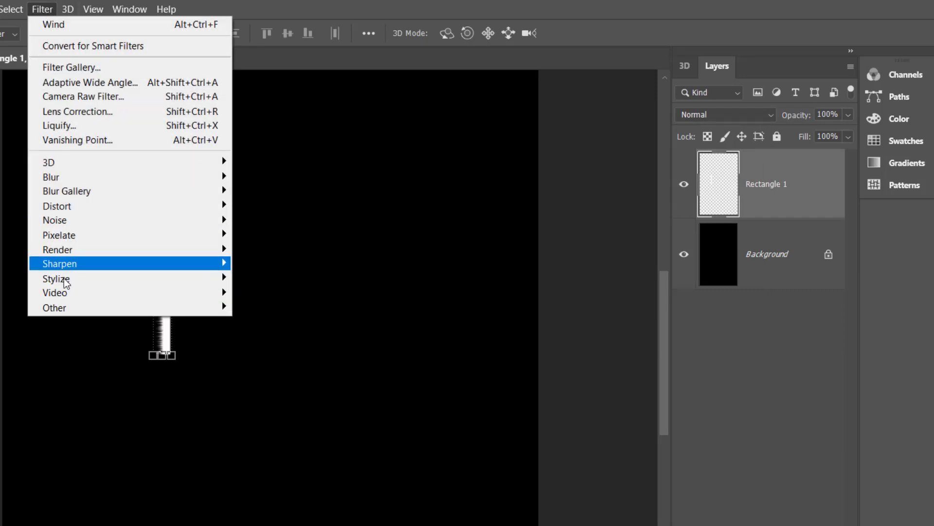
pyautogui.moveTo(74, 260)
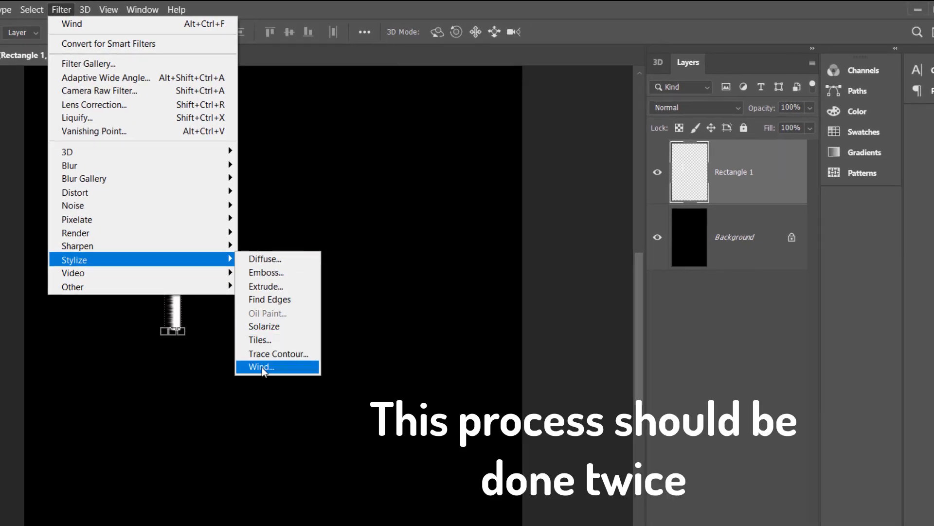
pyautogui.click(249, 367)
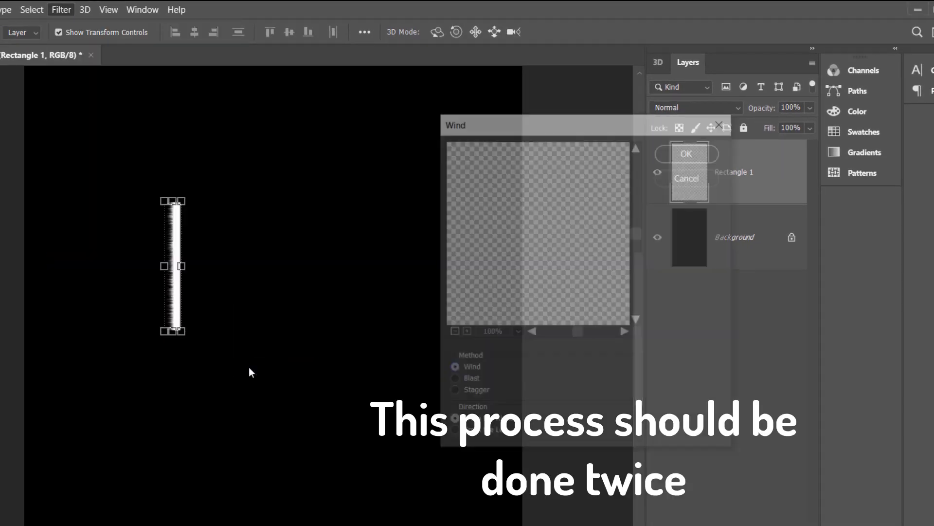
pyautogui.click(698, 152)
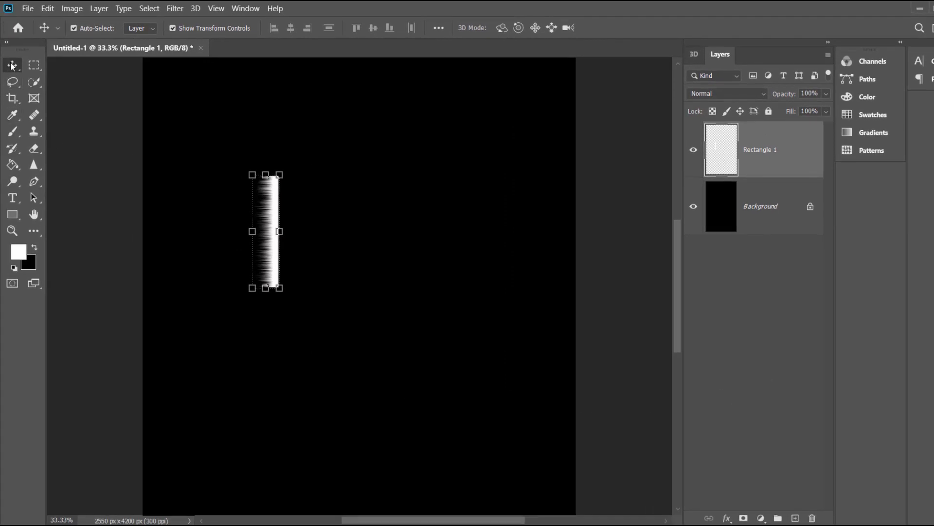
# Warp the bar, bulging its right edge into a wide rounded tip.
pyautogui.click(47, 8)
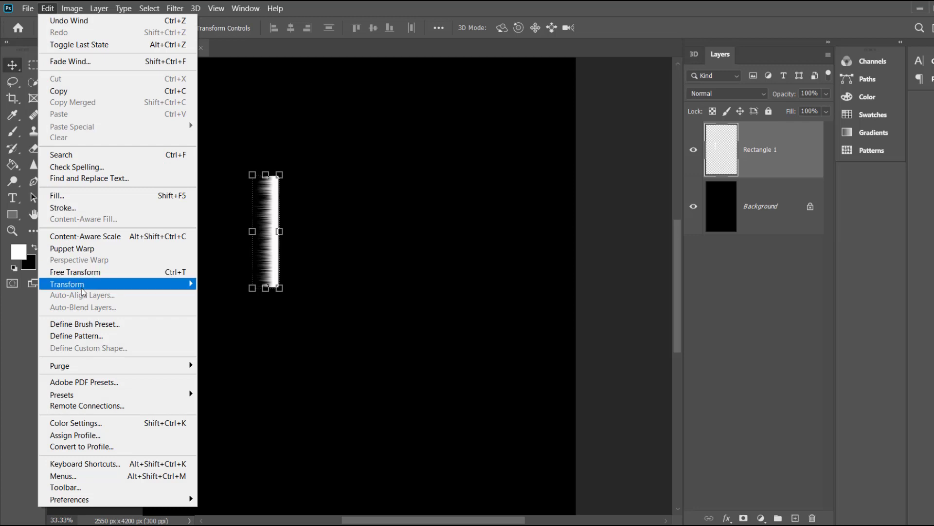
pyautogui.moveTo(116, 283)
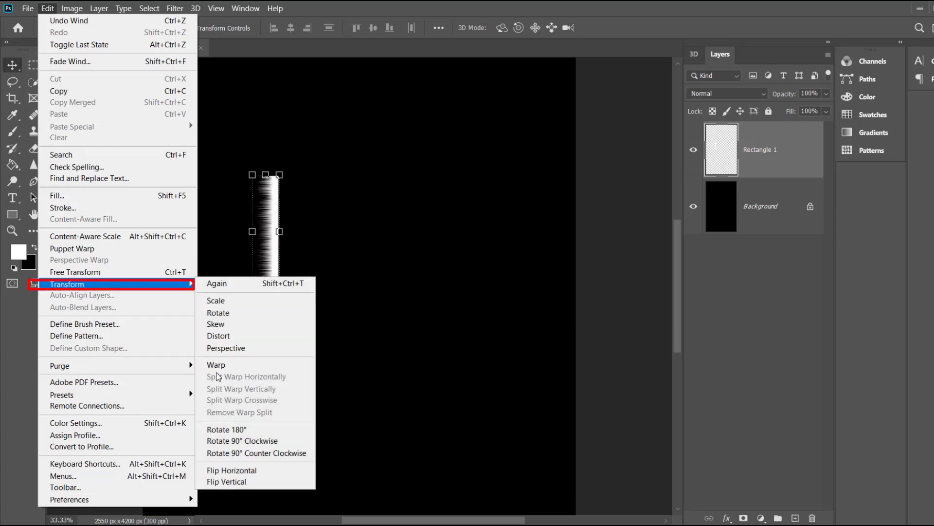
pyautogui.click(224, 367)
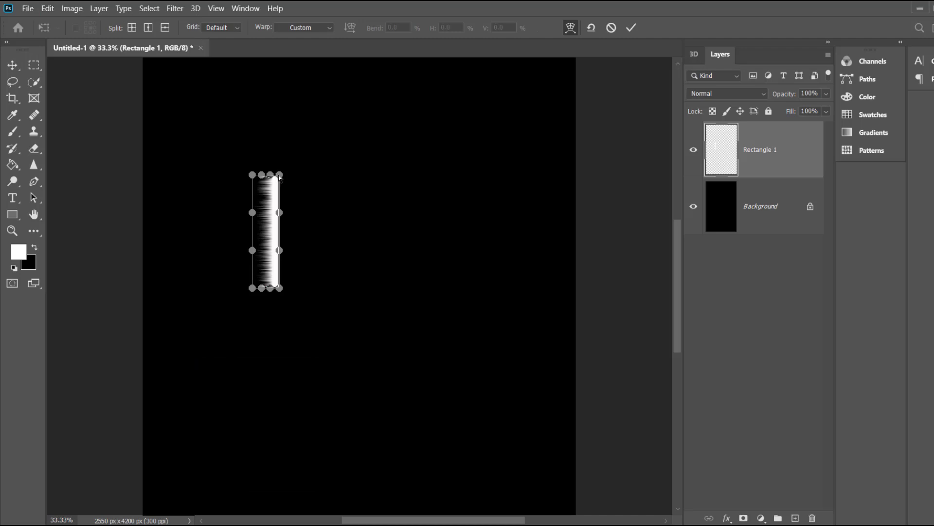
pyautogui.moveTo(280, 214); pyautogui.dragTo(332, 219)
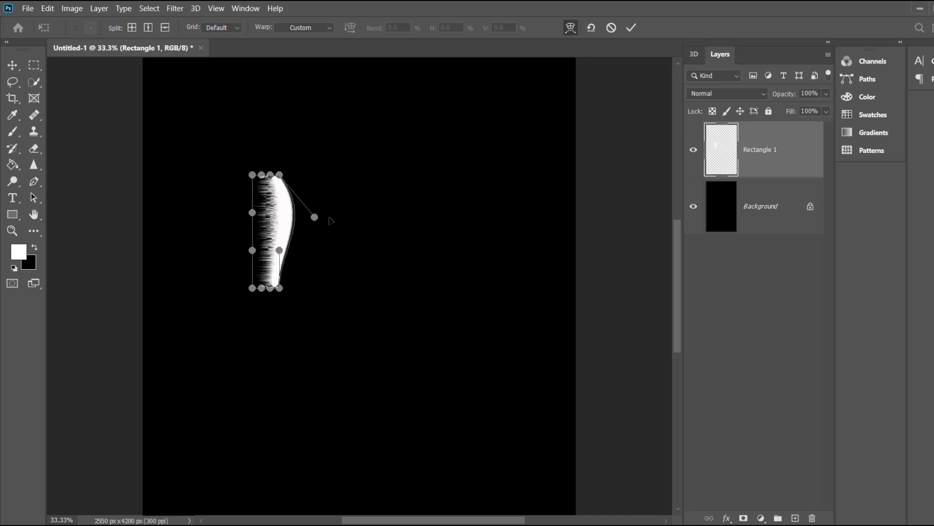
pyautogui.moveTo(279, 250)
pyautogui.mouseDown()
pyautogui.moveTo(342, 249)
pyautogui.moveTo(378, 206)
pyautogui.mouseUp()
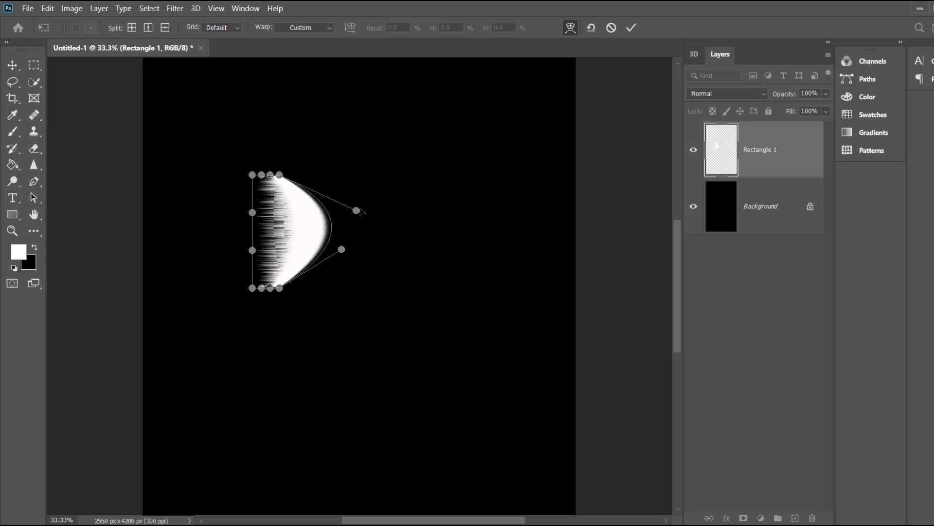
pyautogui.moveTo(342, 249); pyautogui.dragTo(389, 260)
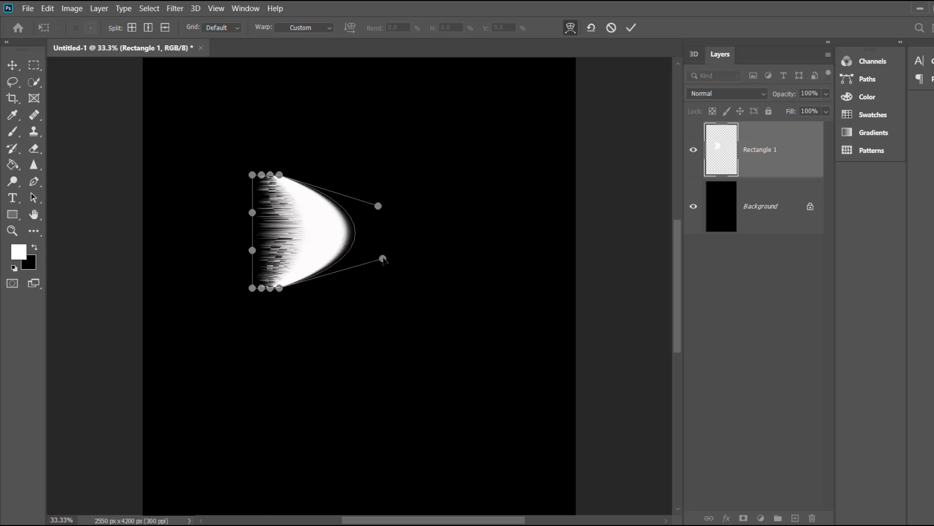
pyautogui.moveTo(381, 207); pyautogui.dragTo(396, 207)
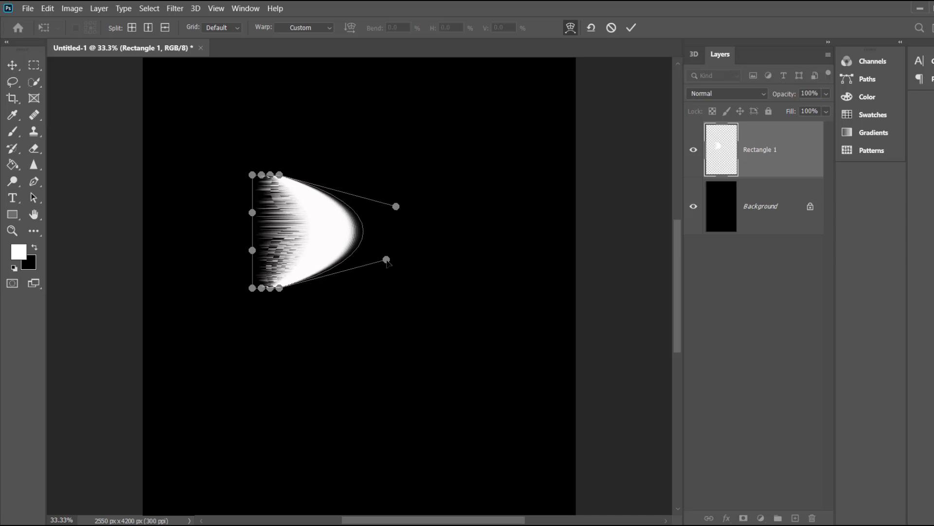
pyautogui.moveTo(387, 260); pyautogui.dragTo(415, 260)
pyautogui.moveTo(395, 207); pyautogui.dragTo(427, 206)
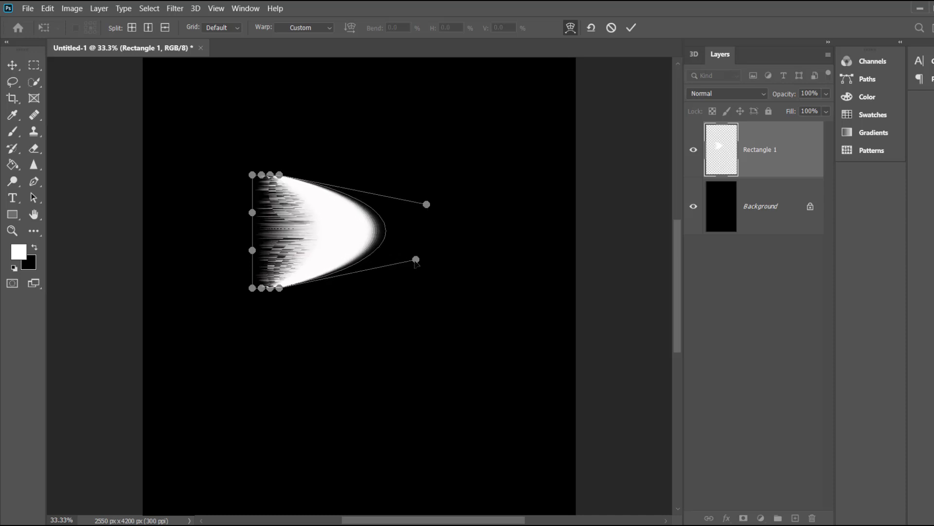
pyautogui.moveTo(415, 260); pyautogui.dragTo(421, 262)
# Flare the left end of the warped shape outward at its corners and edge.
pyautogui.moveTo(251, 288); pyautogui.dragTo(226, 288)
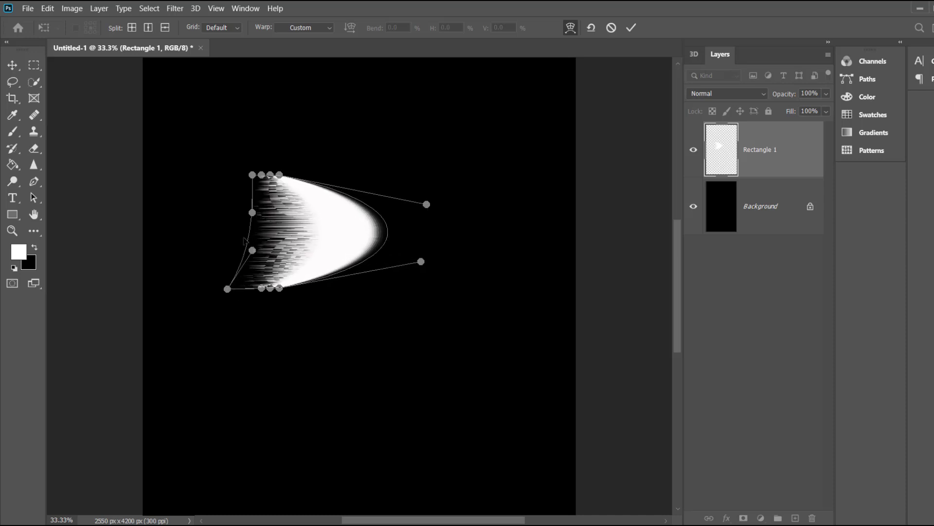
pyautogui.moveTo(252, 212); pyautogui.dragTo(213, 212)
pyautogui.moveTo(252, 251); pyautogui.dragTo(222, 253)
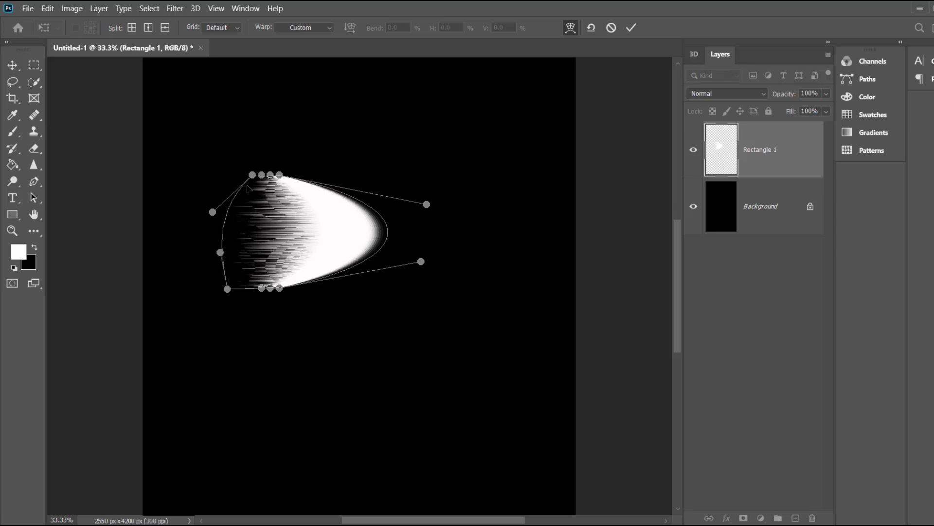
pyautogui.moveTo(252, 175); pyautogui.dragTo(220, 170)
pyautogui.moveTo(227, 289); pyautogui.dragTo(212, 294)
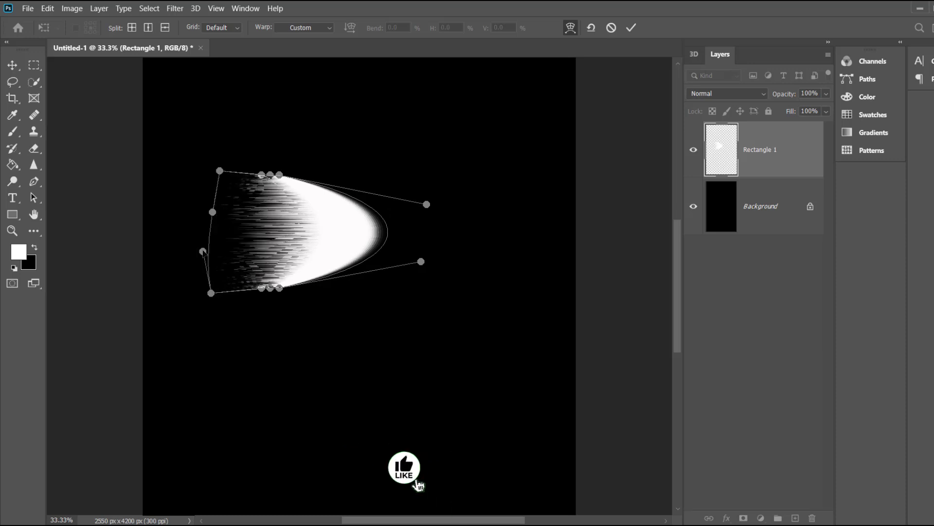
pyautogui.moveTo(220, 252); pyautogui.dragTo(206, 249)
pyautogui.moveTo(213, 211); pyautogui.dragTo(205, 207)
pyautogui.moveTo(220, 171); pyautogui.dragTo(201, 174)
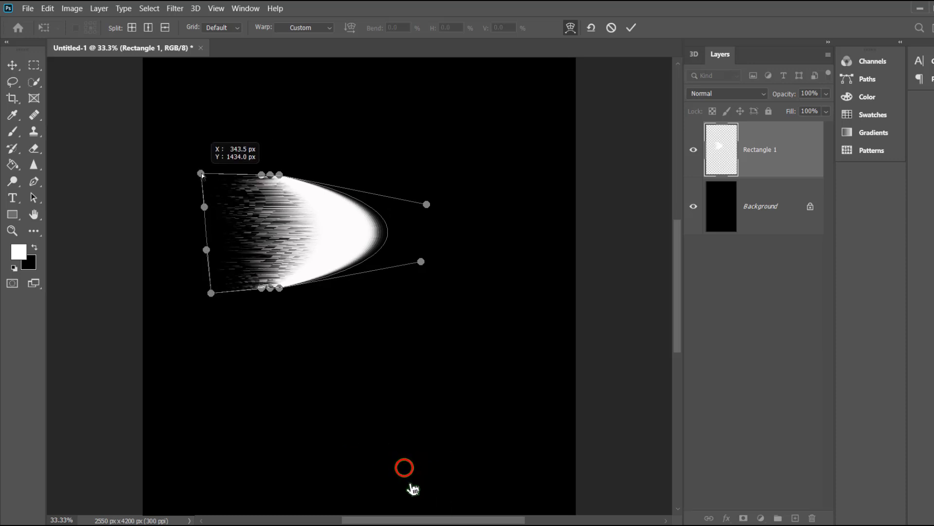
pyautogui.moveTo(206, 249); pyautogui.dragTo(192, 249)
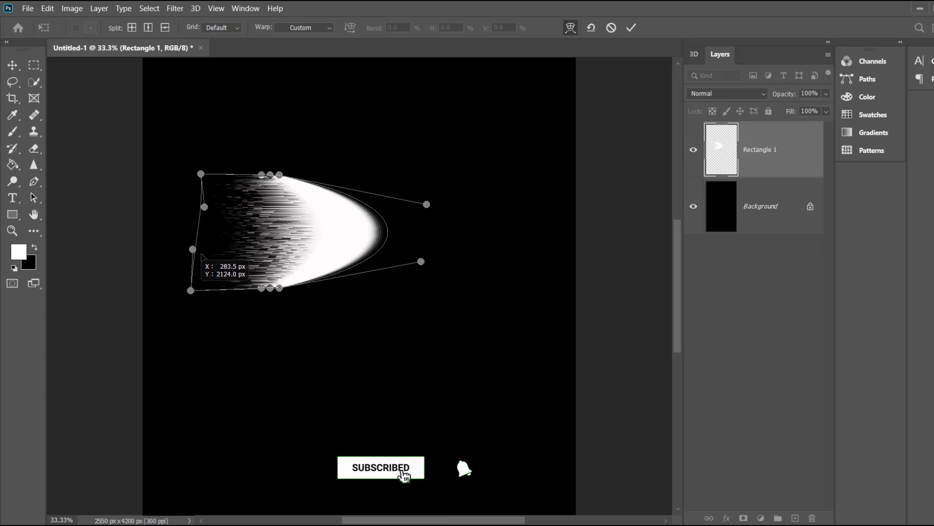
pyautogui.moveTo(211, 293); pyautogui.dragTo(191, 291)
pyautogui.moveTo(204, 207); pyautogui.dragTo(180, 177)
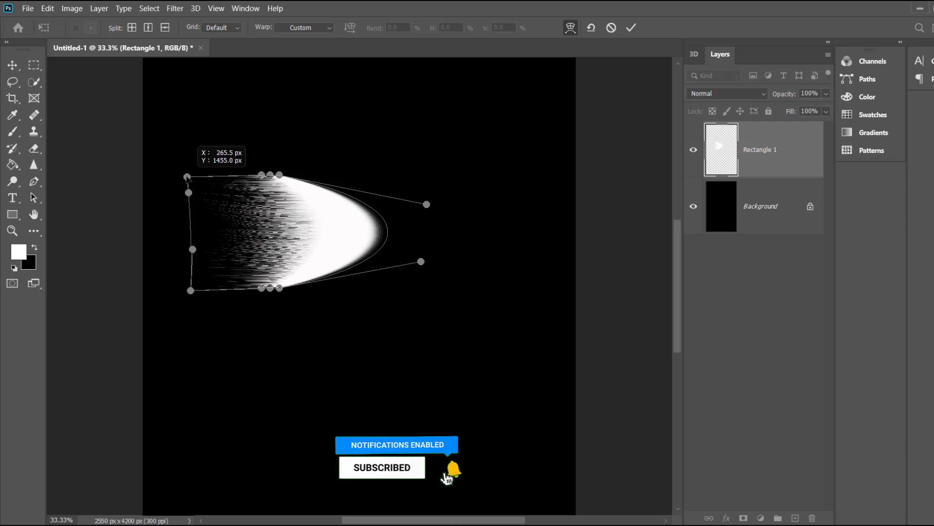
pyautogui.moveTo(261, 175)
pyautogui.mouseDown()
pyautogui.moveTo(241, 176)
pyautogui.moveTo(257, 180)
pyautogui.mouseUp()
# Refine the petal's top, bottom and left outline curvature.
pyautogui.moveTo(261, 288); pyautogui.dragTo(180, 295)
pyautogui.moveTo(193, 250); pyautogui.dragTo(171, 248)
pyautogui.moveTo(189, 193); pyautogui.dragTo(168, 189)
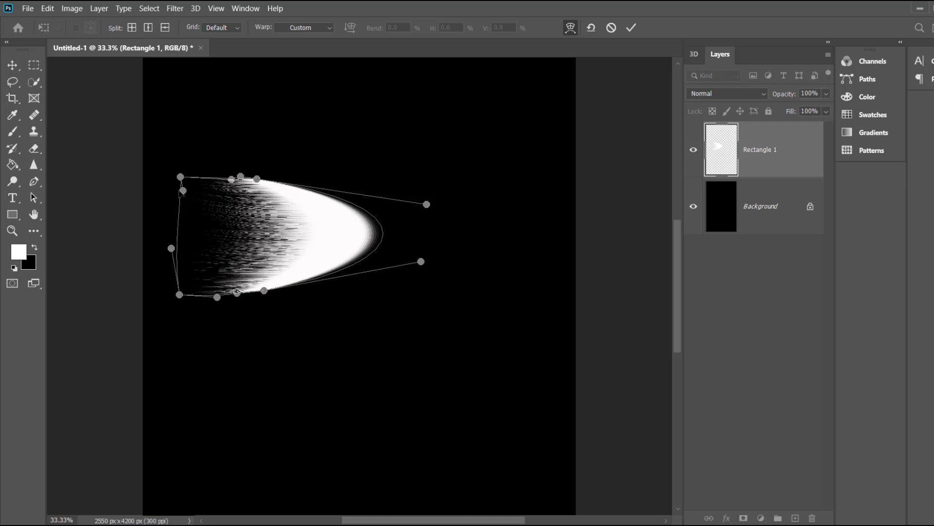
pyautogui.moveTo(231, 179)
pyautogui.mouseDown()
pyautogui.moveTo(213, 177)
pyautogui.moveTo(251, 182)
pyautogui.mouseUp()
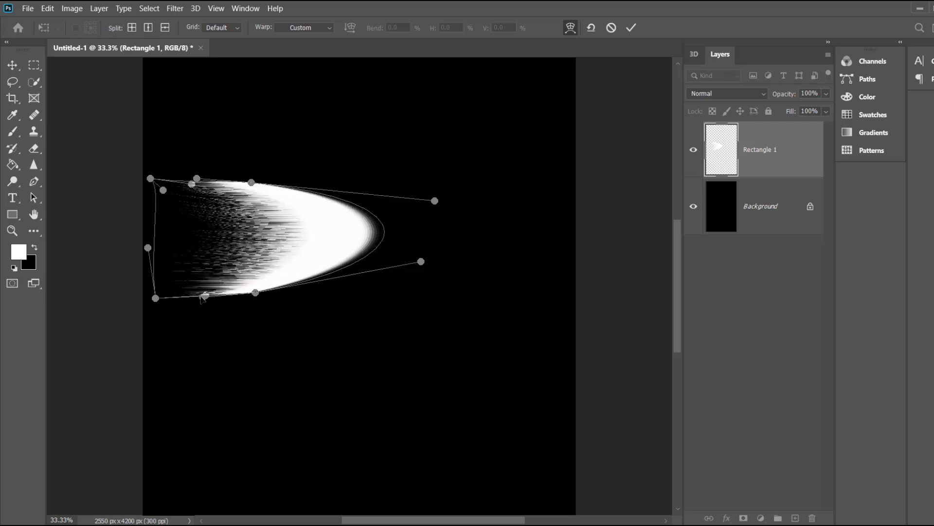
pyautogui.moveTo(217, 297); pyautogui.dragTo(194, 305)
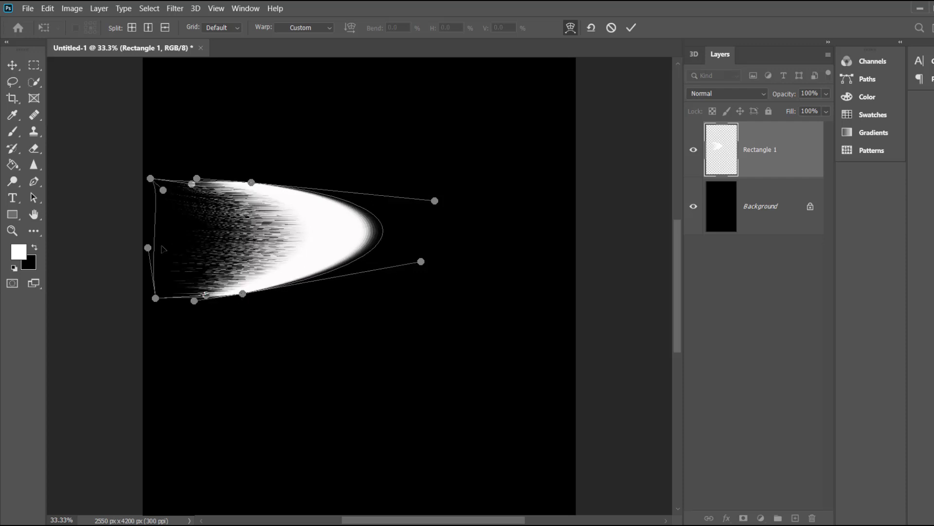
pyautogui.moveTo(148, 249); pyautogui.dragTo(141, 246)
pyautogui.moveTo(164, 192); pyautogui.dragTo(141, 195)
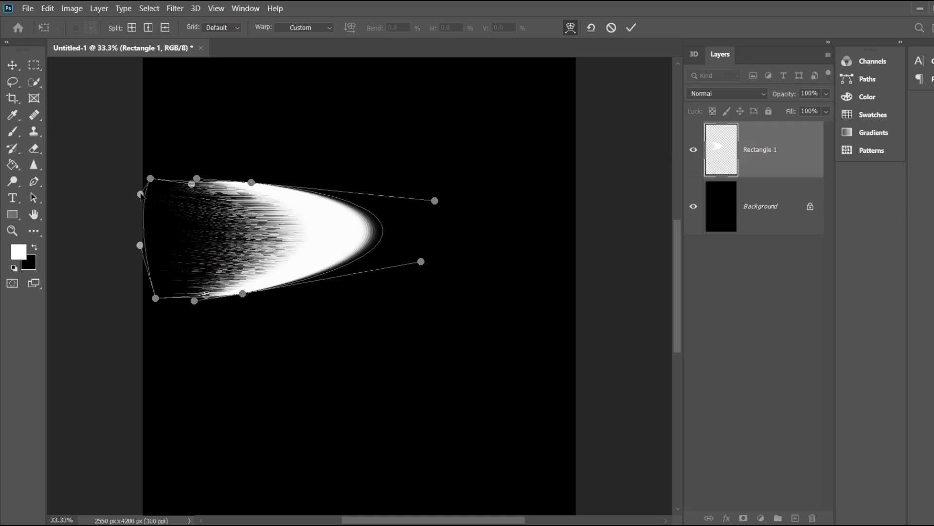
# Commit the warp and scale the petal to about 70% × 60%, moving it right.
pyautogui.click(631, 27)
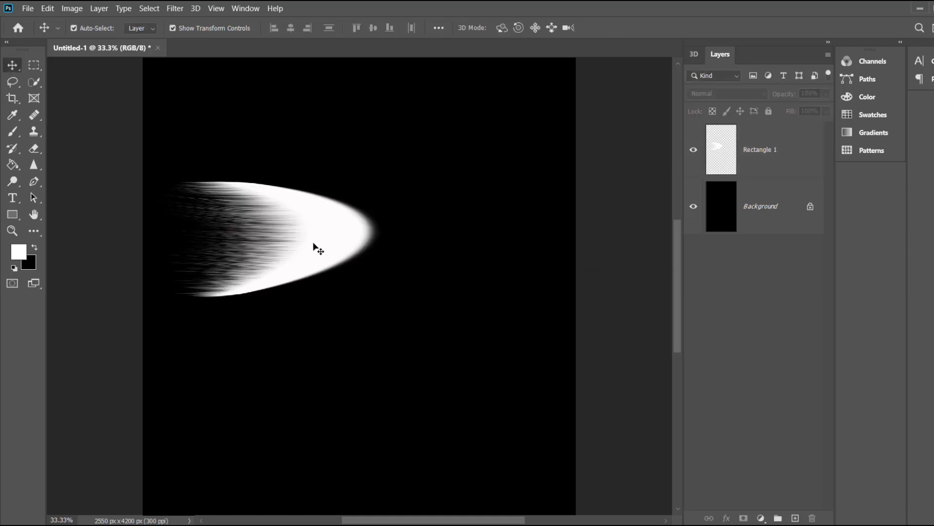
pyautogui.moveTo(383, 296); pyautogui.dragTo(355, 280)
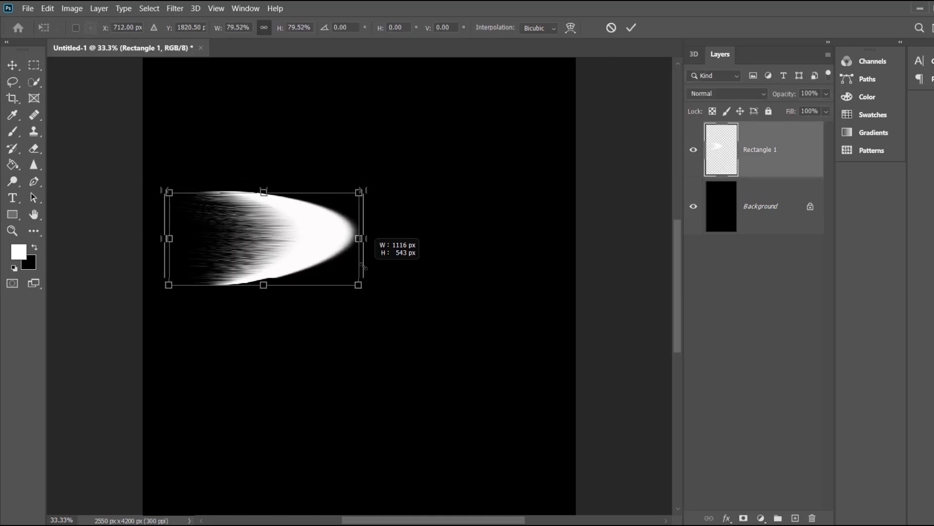
pyautogui.moveTo(295, 232); pyautogui.dragTo(370, 241)
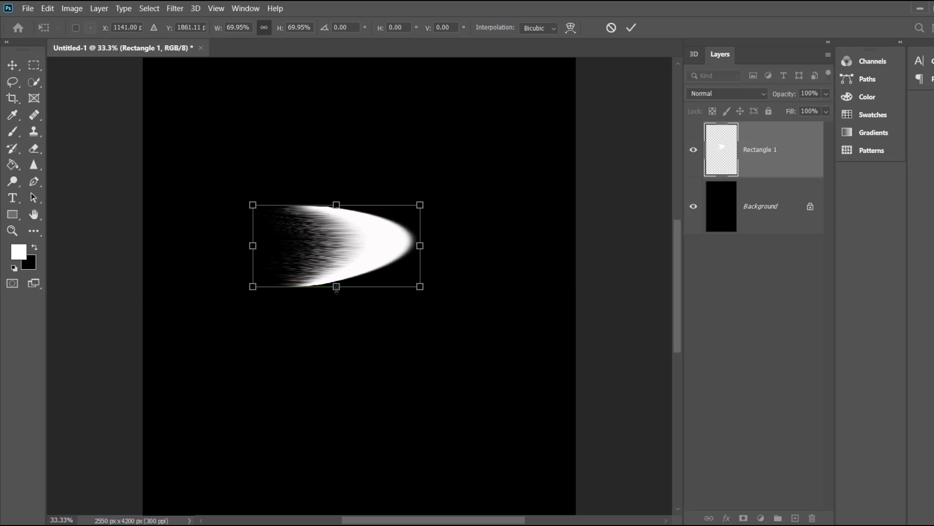
pyautogui.moveTo(336, 286); pyautogui.dragTo(336, 280)
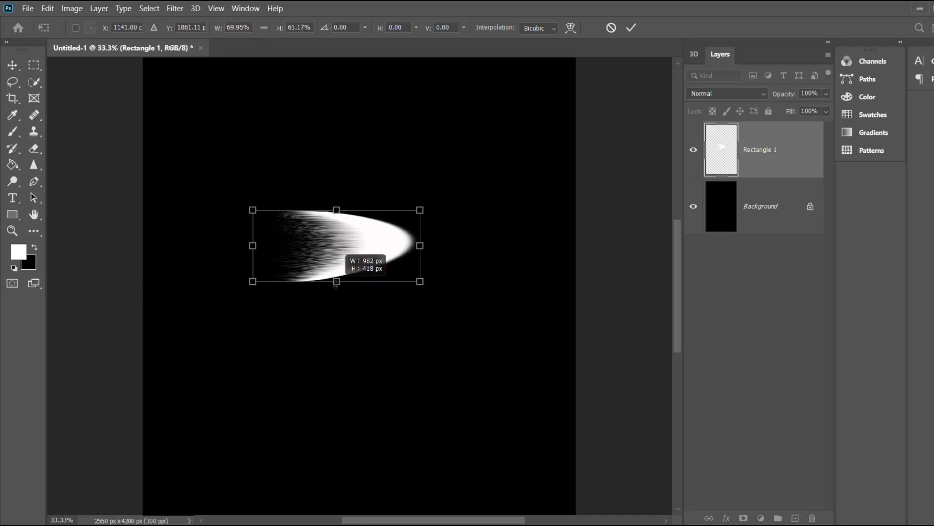
pyautogui.click(629, 30)
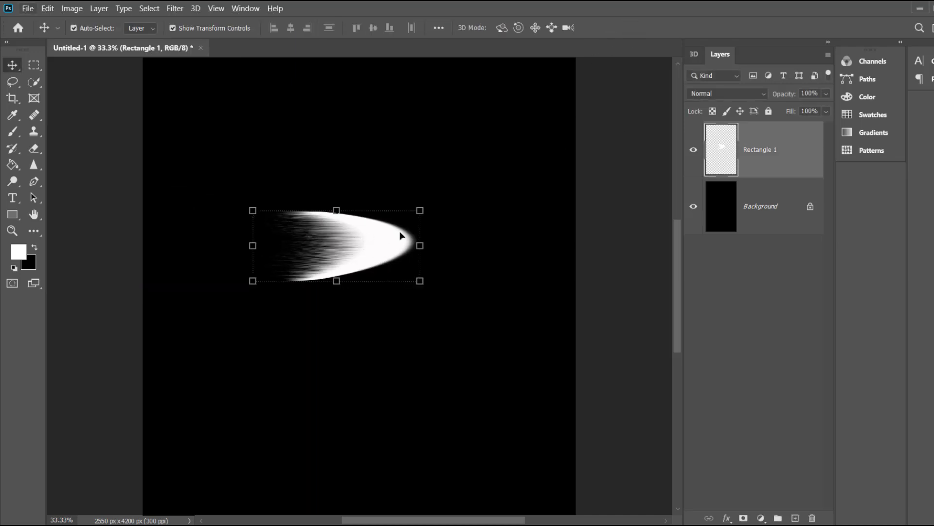
# Rotate the petal to -109° and shift it slightly left.
pyautogui.hotkey('ctrl', 't')
pyautogui.moveTo(431, 208); pyautogui.dragTo(248, 141)
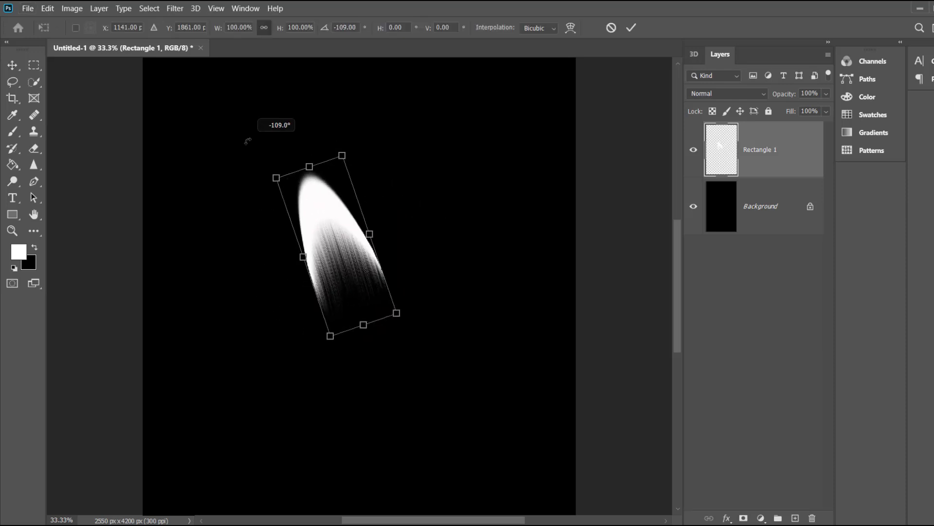
pyautogui.moveTo(327, 208); pyautogui.dragTo(298, 204)
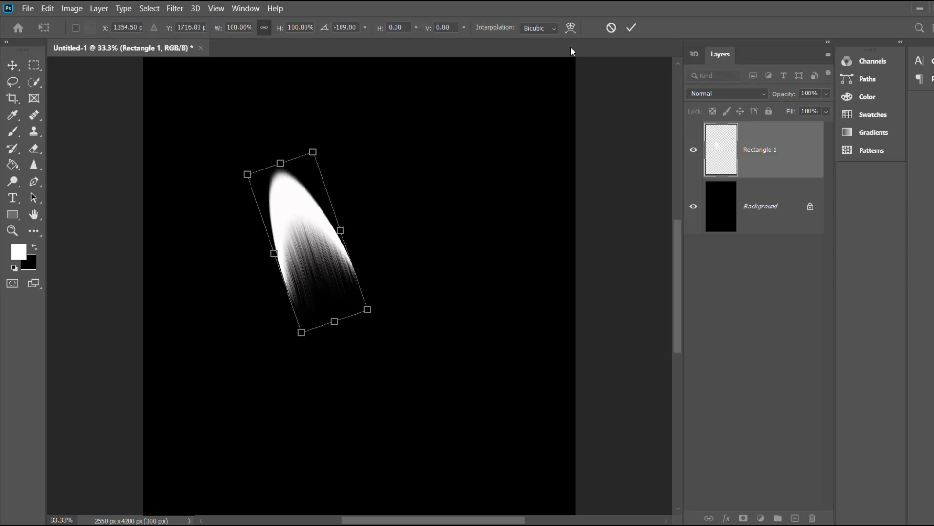
pyautogui.click(631, 28)
# Duplicate the petal twice, rotating the copies about 70° and 42° around the centre.
pyautogui.moveTo(359, 210); pyautogui.dragTo(436, 208)
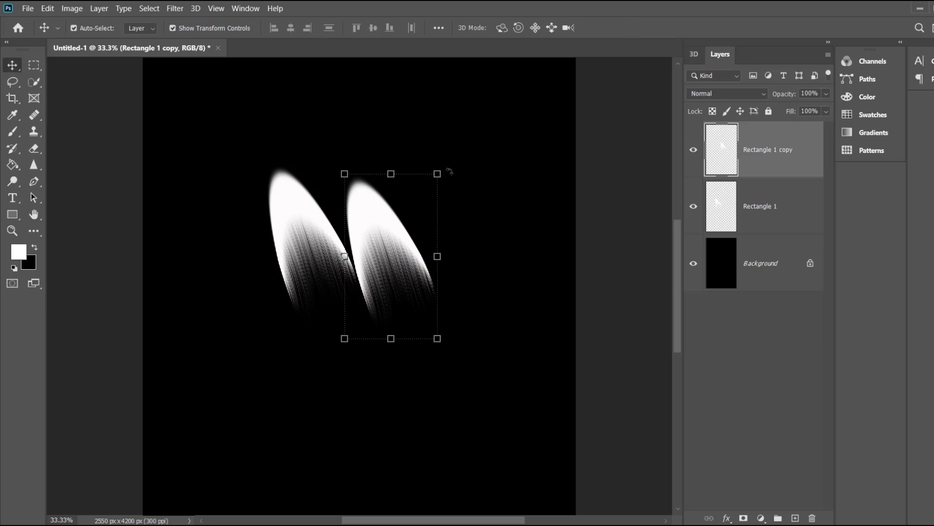
pyautogui.moveTo(449, 172); pyautogui.dragTo(489, 256)
pyautogui.moveTo(390, 265); pyautogui.dragTo(398, 268)
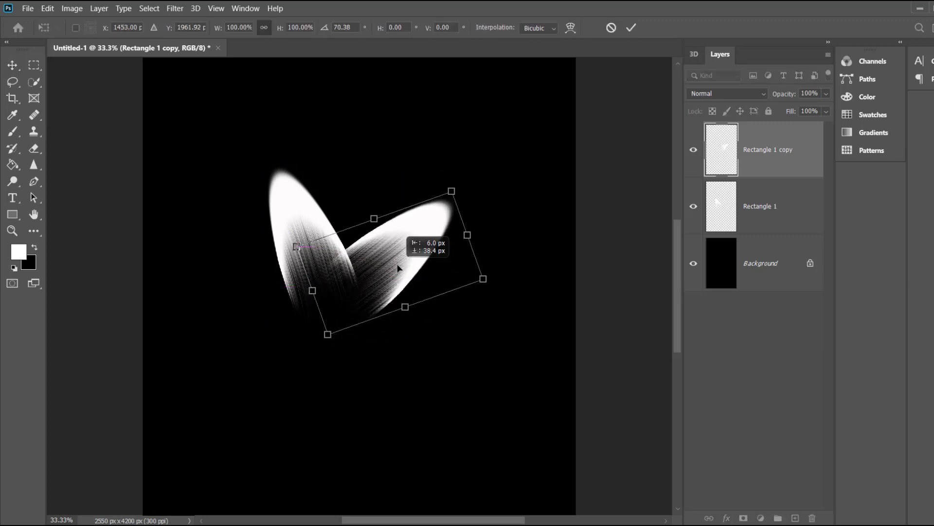
pyautogui.moveTo(398, 268)
pyautogui.mouseDown()
pyautogui.moveTo(407, 263)
pyautogui.moveTo(441, 335)
pyautogui.mouseUp()
pyautogui.click(631, 28)
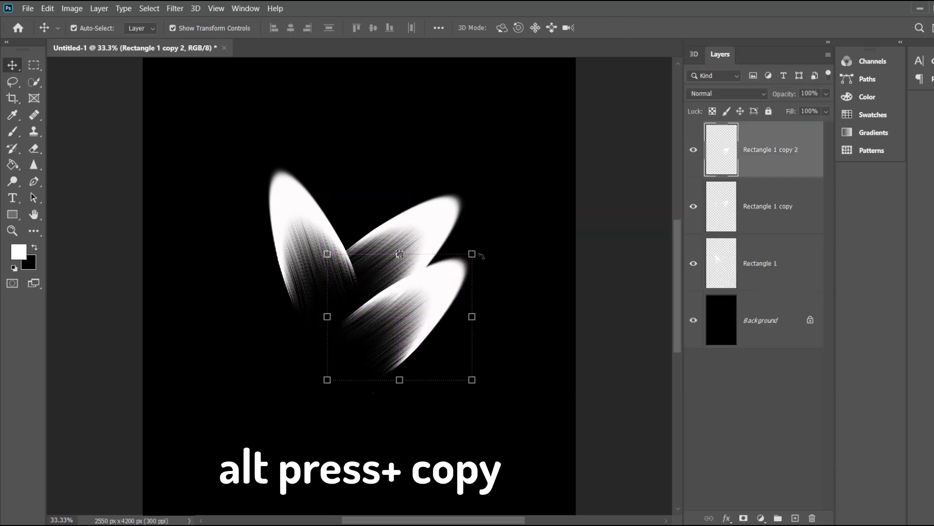
pyautogui.moveTo(481, 256); pyautogui.dragTo(500, 326)
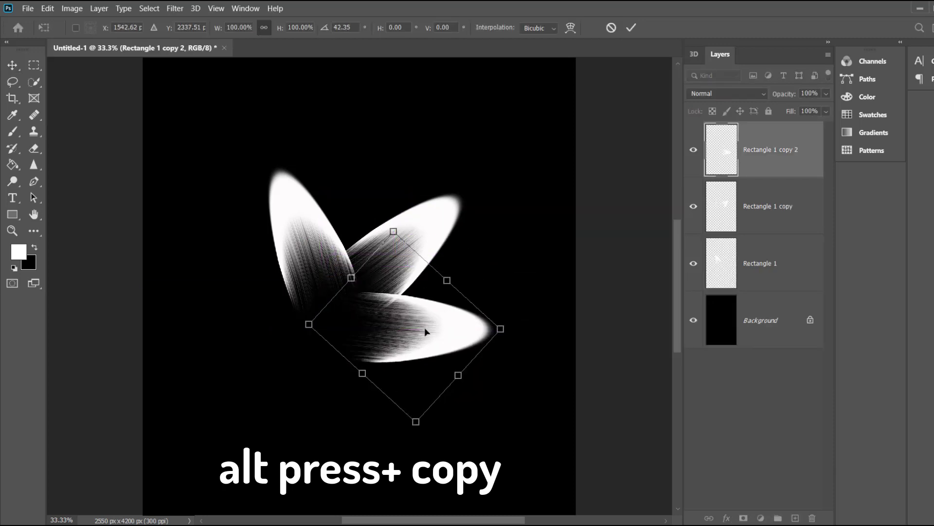
pyautogui.click(632, 28)
# Add a fourth petal copy rotated about 77° below the others.
pyautogui.moveTo(407, 341); pyautogui.dragTo(397, 375)
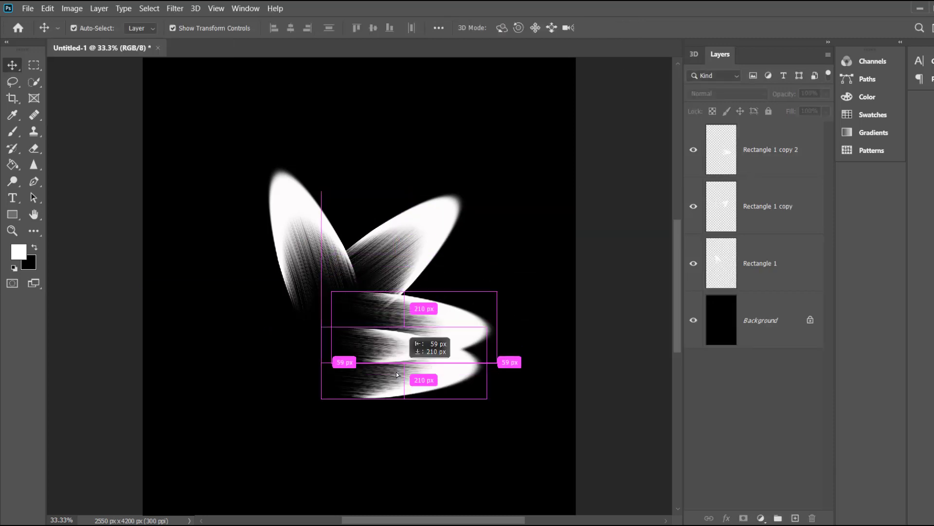
pyautogui.moveTo(476, 404); pyautogui.dragTo(389, 450)
pyautogui.moveTo(391, 384)
pyautogui.mouseDown()
pyautogui.moveTo(331, 401)
pyautogui.moveTo(311, 377)
pyautogui.mouseUp()
pyautogui.click(631, 28)
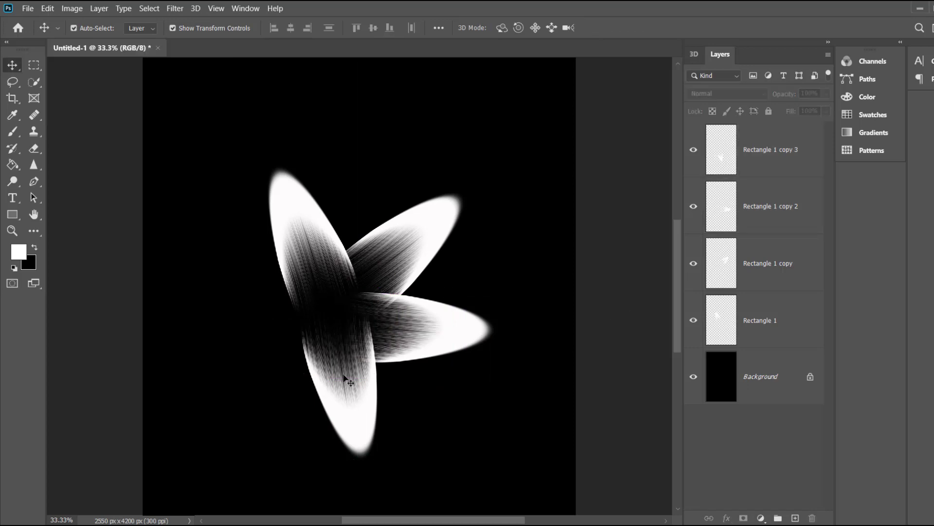
# Rotate the fifth petal copy about 104° and place it left of the centre.
pyautogui.hotkey('ctrl', 't')
pyautogui.moveTo(323, 294); pyautogui.dragTo(363, 400)
pyautogui.moveTo(302, 390); pyautogui.dragTo(292, 343)
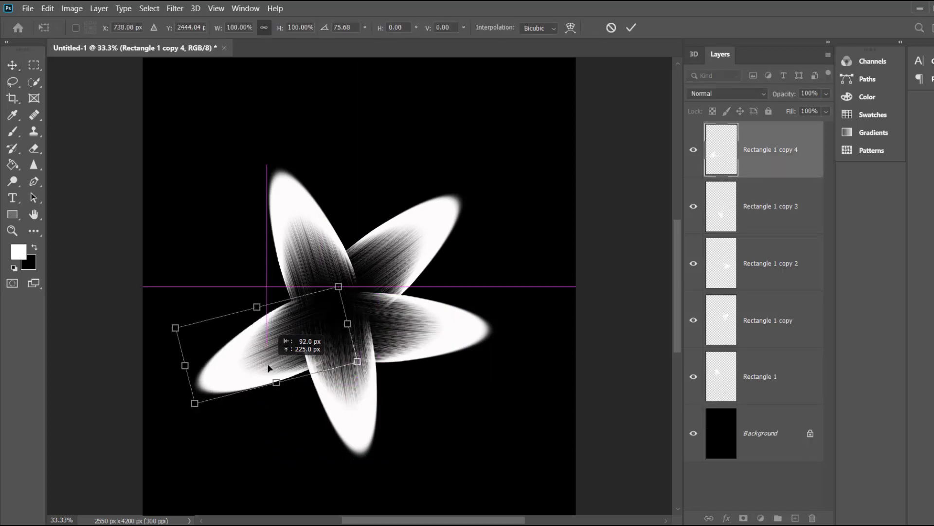
pyautogui.moveTo(350, 390); pyautogui.dragTo(312, 414)
pyautogui.moveTo(275, 353)
pyautogui.mouseDown()
pyautogui.moveTo(270, 329)
pyautogui.moveTo(276, 335)
pyautogui.mouseUp()
pyautogui.click(631, 28)
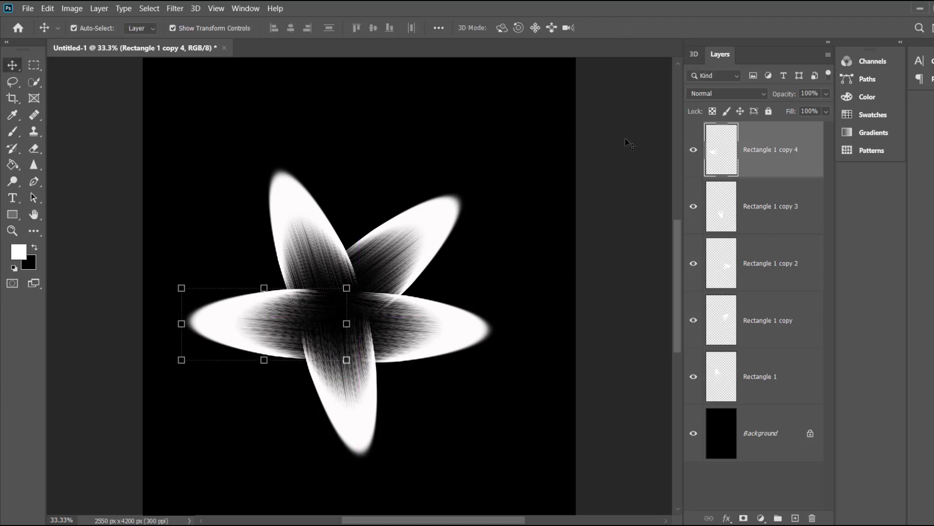
pyautogui.click(305, 208)
# Fine-tune the rotation of the top and upper-right petals.
pyautogui.hotkey('ctrl', 't')
pyautogui.moveTo(382, 158); pyautogui.dragTo(371, 131)
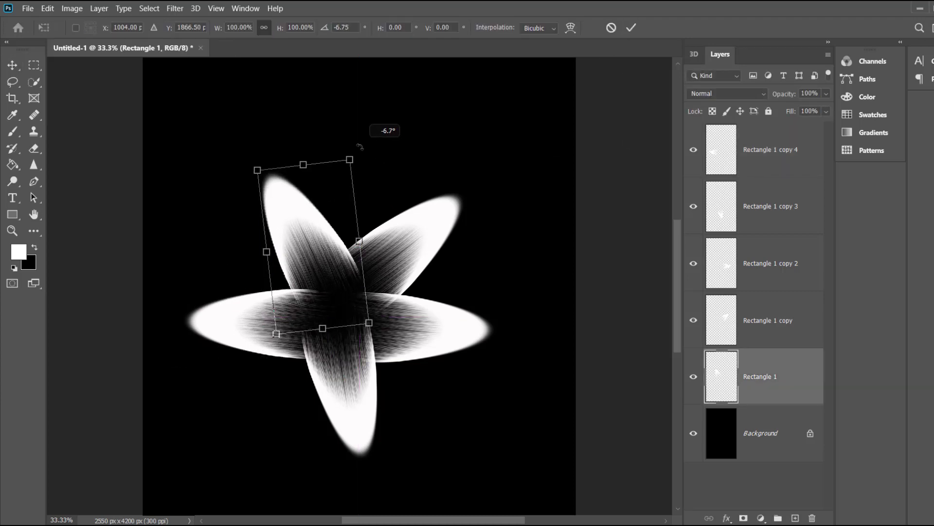
pyautogui.click(576, 54)
pyautogui.click(453, 214)
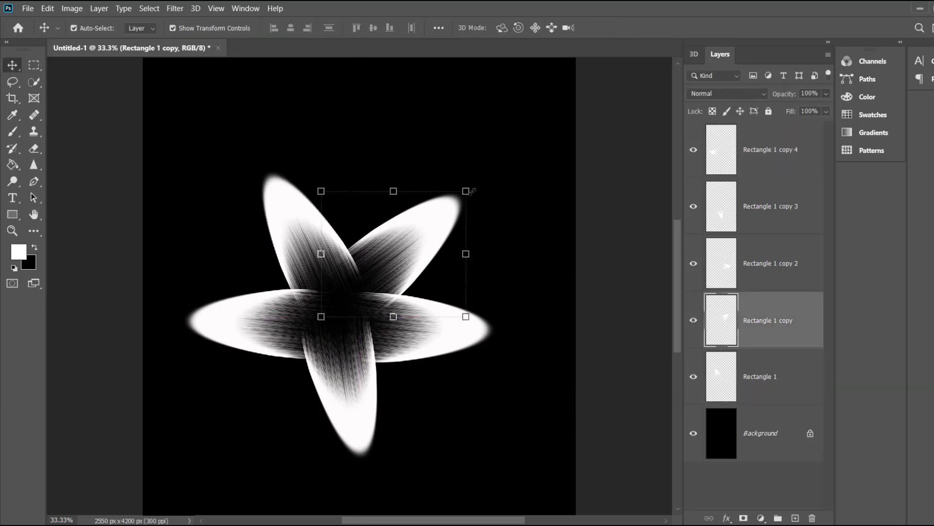
pyautogui.moveTo(472, 191); pyautogui.dragTo(450, 122)
pyautogui.moveTo(424, 205); pyautogui.dragTo(424, 204)
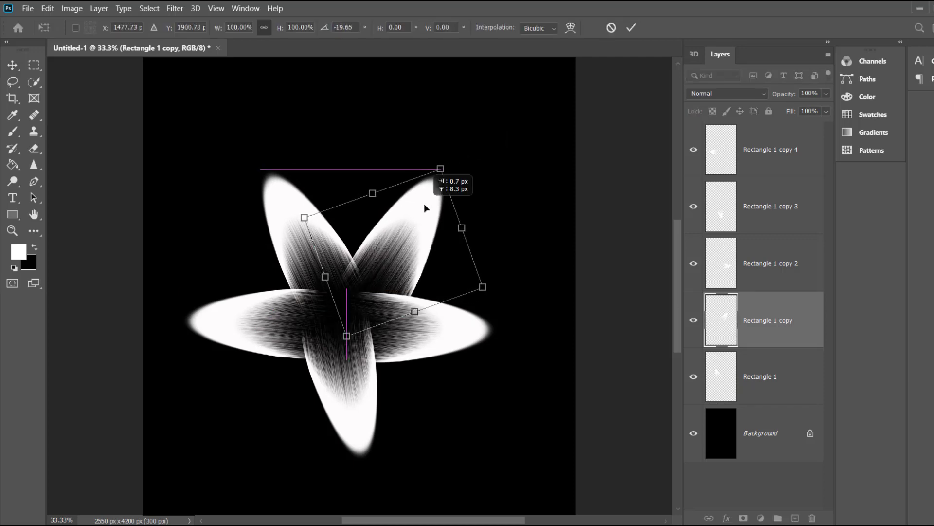
pyautogui.click(631, 27)
# Adjust the bottom petal's angle and rotate the right petal downward.
pyautogui.click(365, 389)
pyautogui.moveTo(386, 466); pyautogui.dragTo(372, 484)
pyautogui.moveTo(335, 430); pyautogui.dragTo(331, 433)
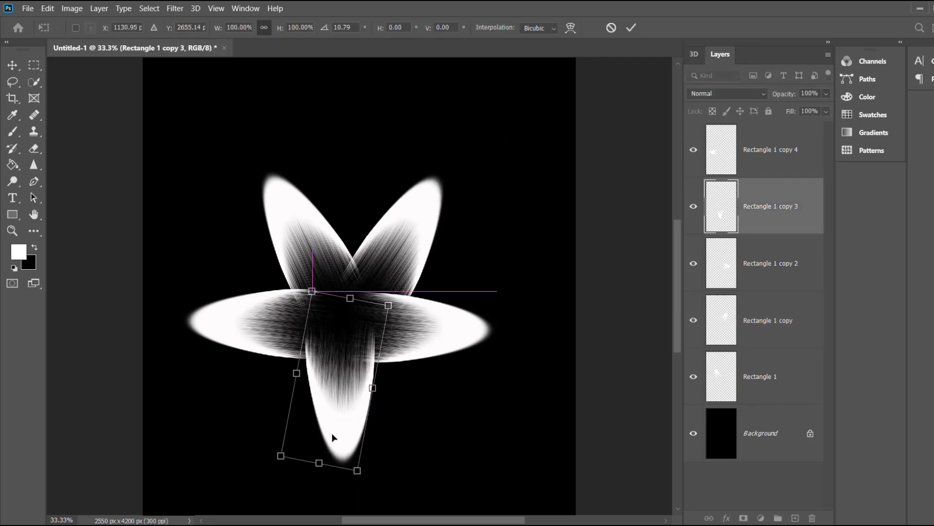
pyautogui.click(631, 27)
pyautogui.click(417, 339)
pyautogui.moveTo(507, 287); pyautogui.dragTo(529, 293)
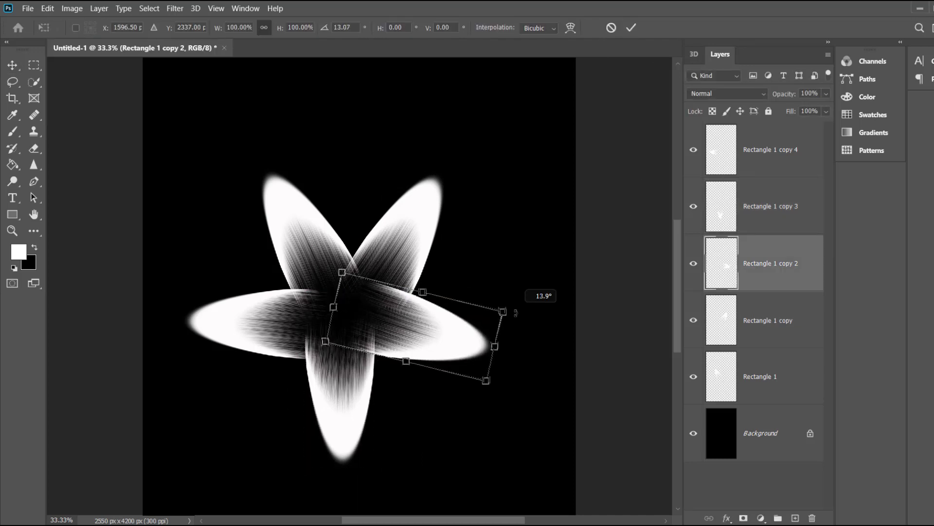
pyautogui.moveTo(430, 338); pyautogui.dragTo(438, 355)
pyautogui.click(631, 27)
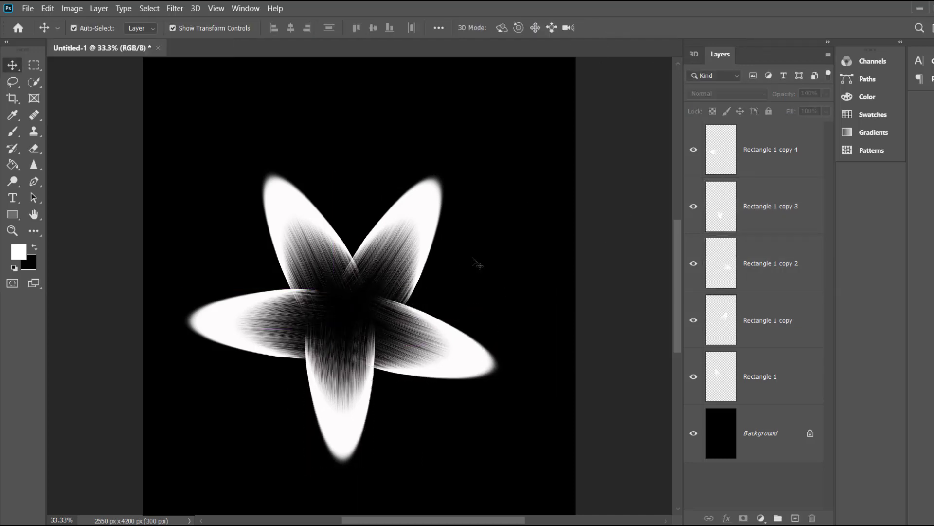
# Straighten the bottom petal, then scale all five petals to about 52.5% and move them up.
pyautogui.click(324, 389)
pyautogui.moveTo(384, 470); pyautogui.dragTo(382, 463)
pyautogui.moveTo(344, 400); pyautogui.dragTo(329, 411)
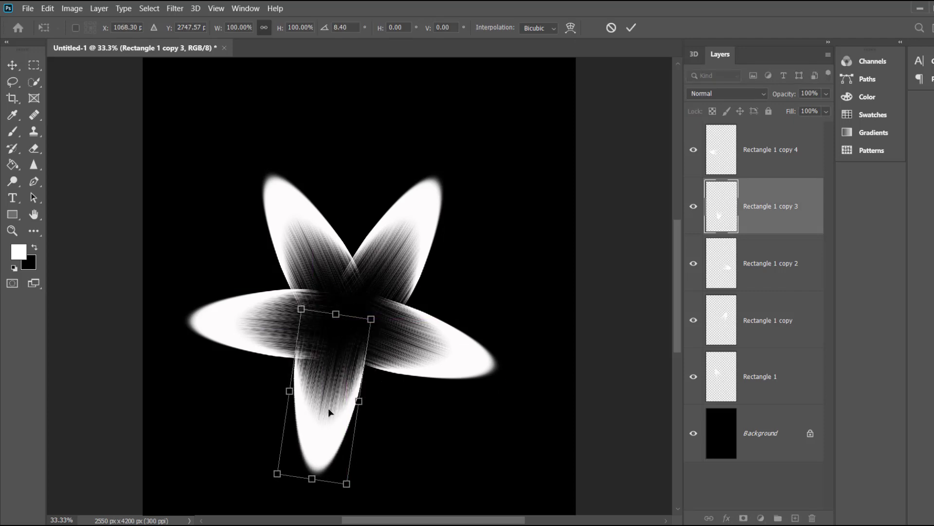
pyautogui.moveTo(364, 495); pyautogui.dragTo(381, 487)
pyautogui.moveTo(325, 413); pyautogui.dragTo(337, 419)
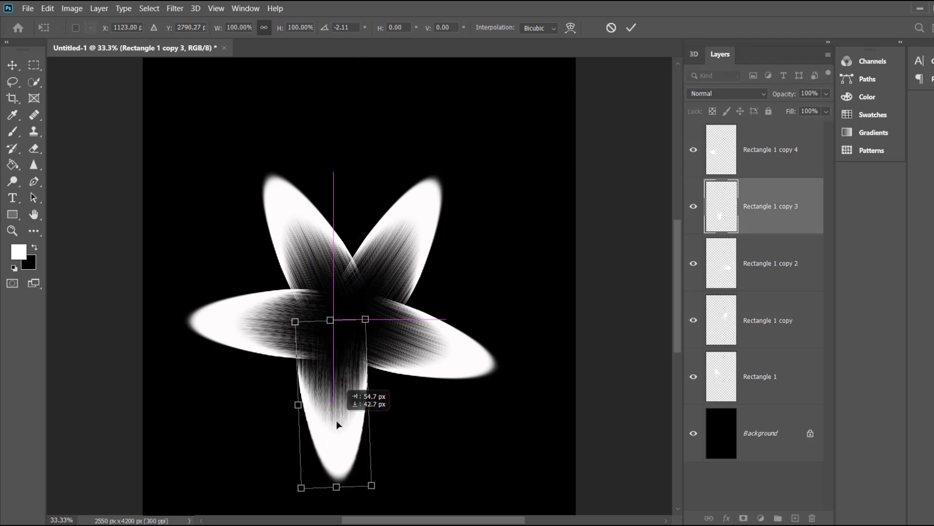
pyautogui.click(631, 27)
pyautogui.click(632, 171)
pyautogui.moveTo(184, 130)
pyautogui.mouseDown()
pyautogui.moveTo(500, 491)
pyautogui.moveTo(467, 374)
pyautogui.mouseUp()
pyautogui.moveTo(390, 296); pyautogui.dragTo(385, 265)
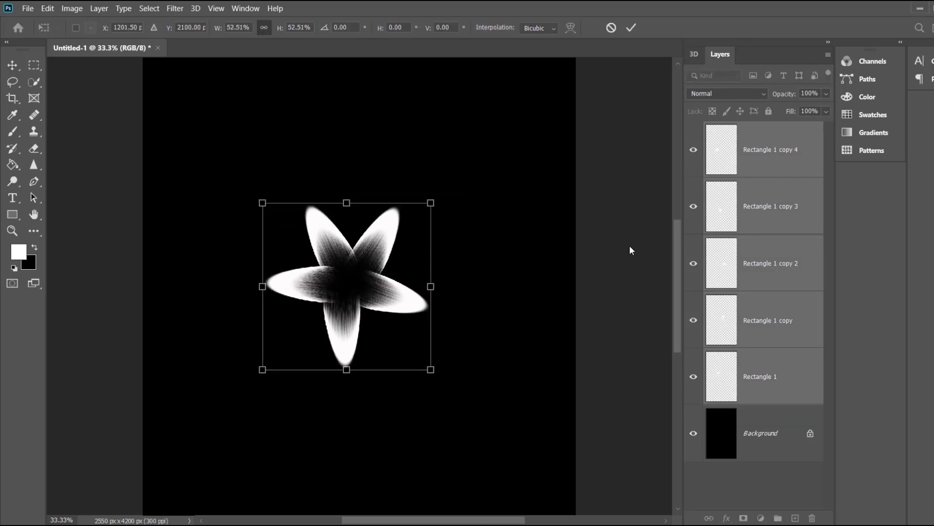
# Commit the flower resize, then rotate the upper-right petal and shift it slightly left.
pyautogui.press('Return')
pyautogui.click(579, 247)
pyautogui.click(344, 343)
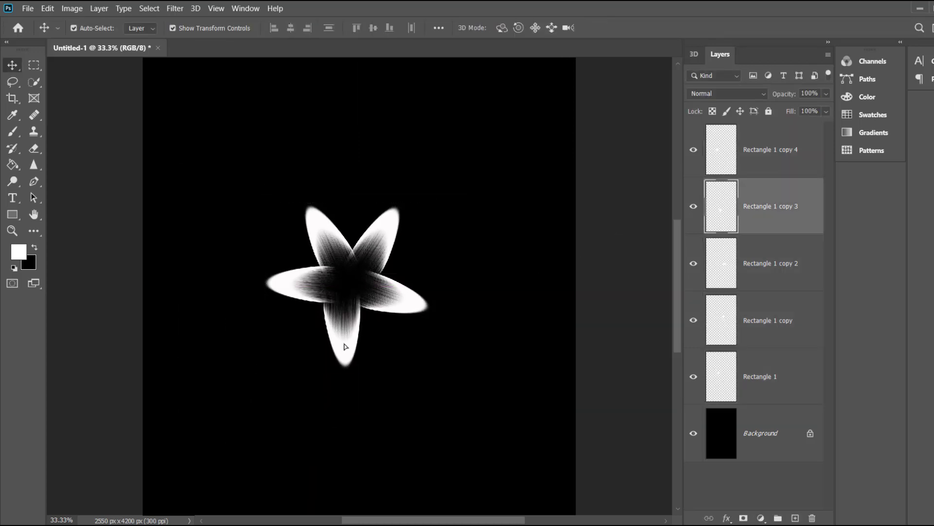
pyautogui.click(392, 214)
pyautogui.moveTo(413, 198); pyautogui.dragTo(428, 204)
pyautogui.moveTo(388, 241); pyautogui.dragTo(395, 243)
pyautogui.moveTo(428, 197); pyautogui.dragTo(431, 195)
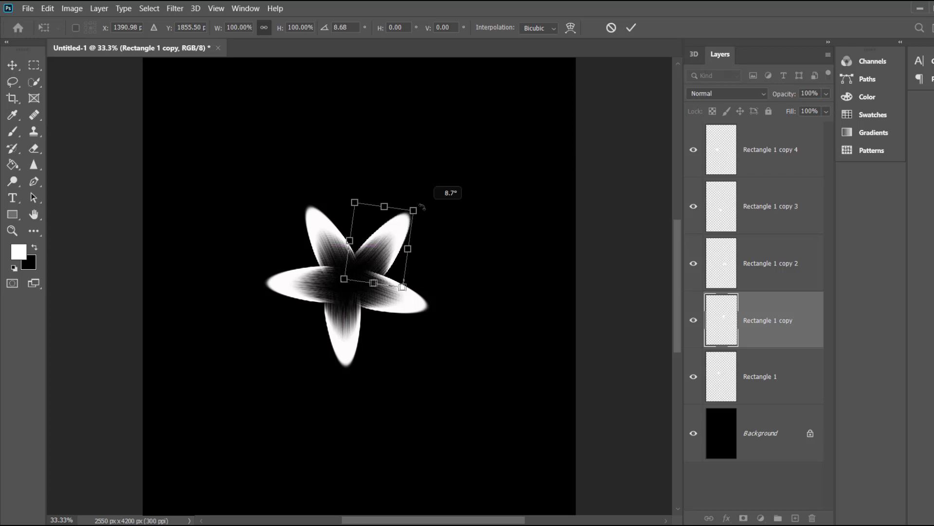
pyautogui.moveTo(386, 244); pyautogui.dragTo(380, 245)
pyautogui.click(631, 28)
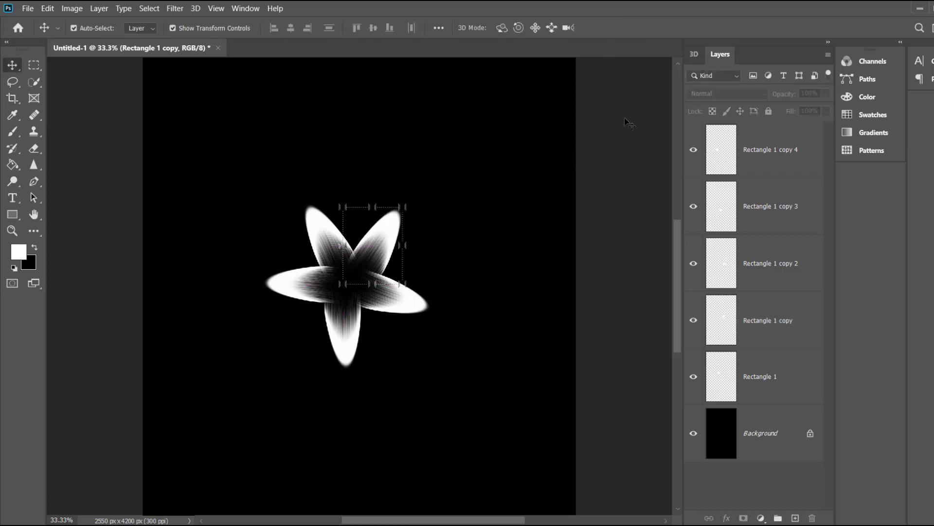
# Shift the right petal to the right and the bottom petal slightly right and down.
pyautogui.click(384, 250)
pyautogui.click(528, 260)
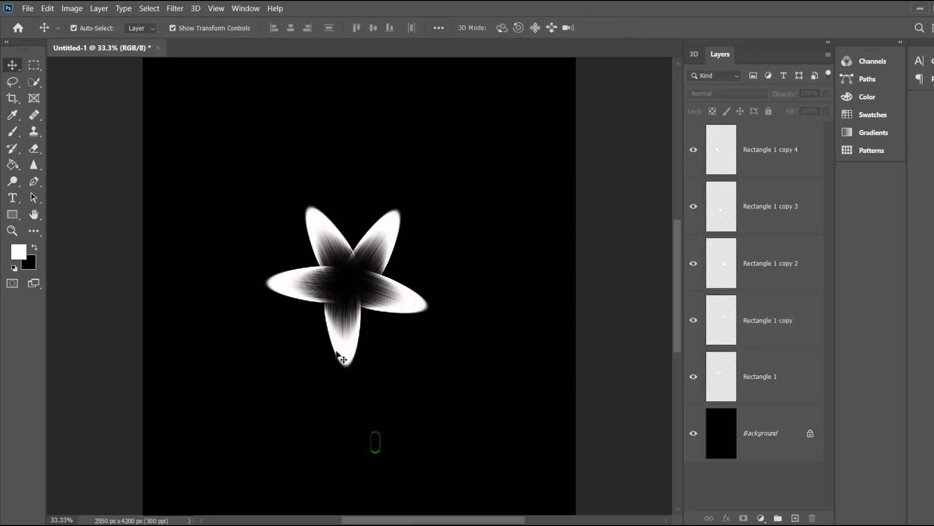
pyautogui.click(304, 282)
pyautogui.moveTo(397, 305); pyautogui.dragTo(406, 305)
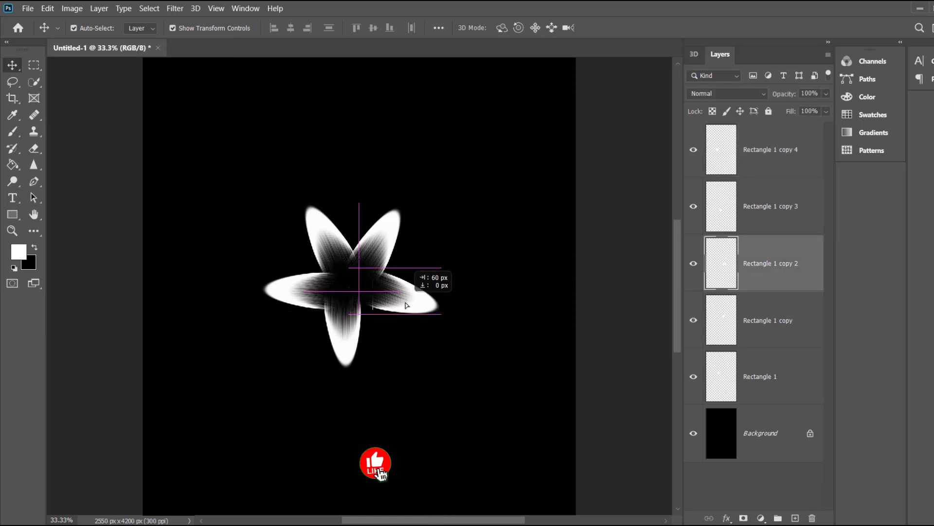
pyautogui.moveTo(349, 335); pyautogui.dragTo(357, 340)
pyautogui.click(546, 309)
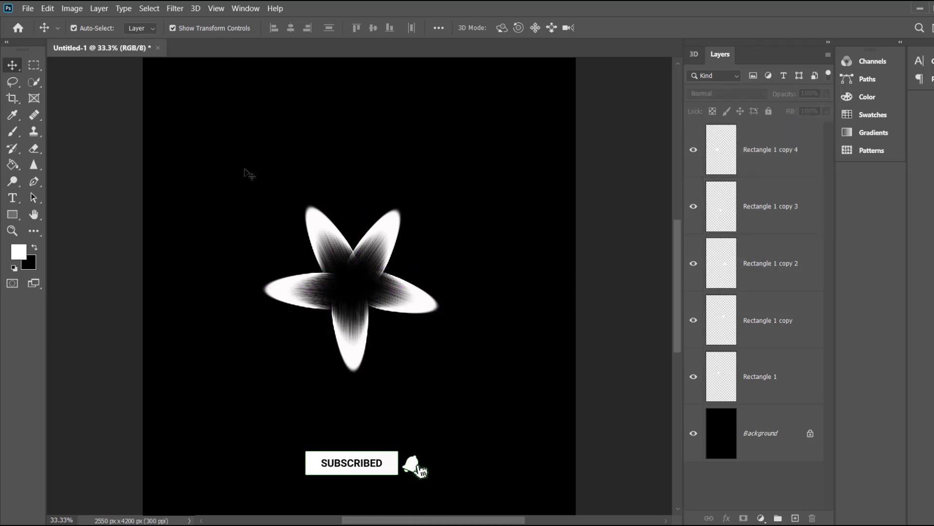
pyautogui.moveTo(249, 174); pyautogui.dragTo(436, 384)
pyautogui.click(521, 350)
# Nudge the upper-right petal, then enlarge the whole flower and move it up.
pyautogui.click(336, 239)
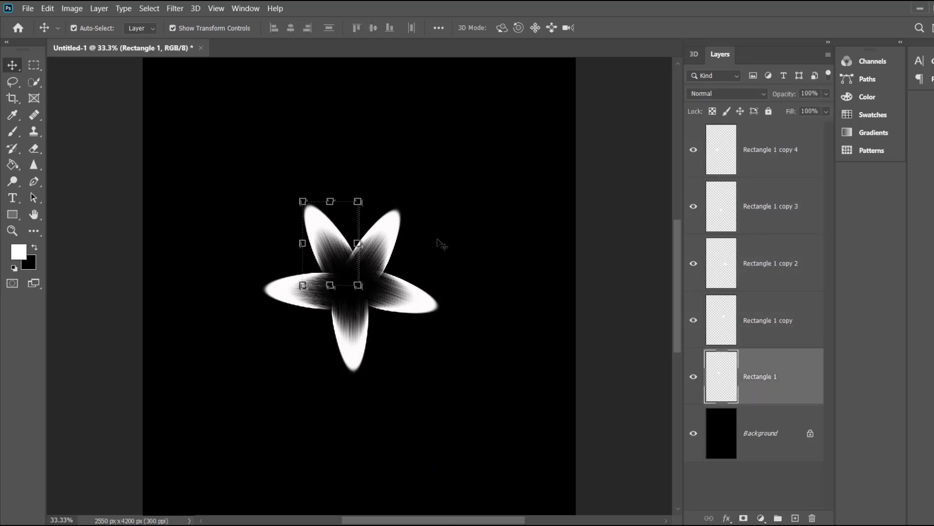
pyautogui.moveTo(361, 258); pyautogui.dragTo(364, 262)
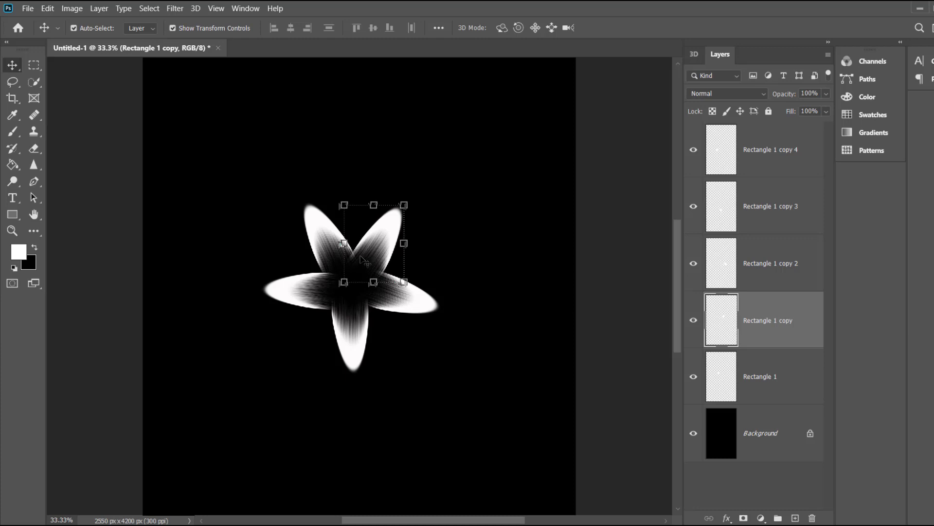
pyautogui.click(610, 375)
pyautogui.moveTo(225, 164)
pyautogui.mouseDown()
pyautogui.moveTo(444, 379)
pyautogui.moveTo(423, 346)
pyautogui.moveTo(446, 385)
pyautogui.mouseUp()
pyautogui.moveTo(399, 306); pyautogui.dragTo(398, 289)
pyautogui.click(631, 27)
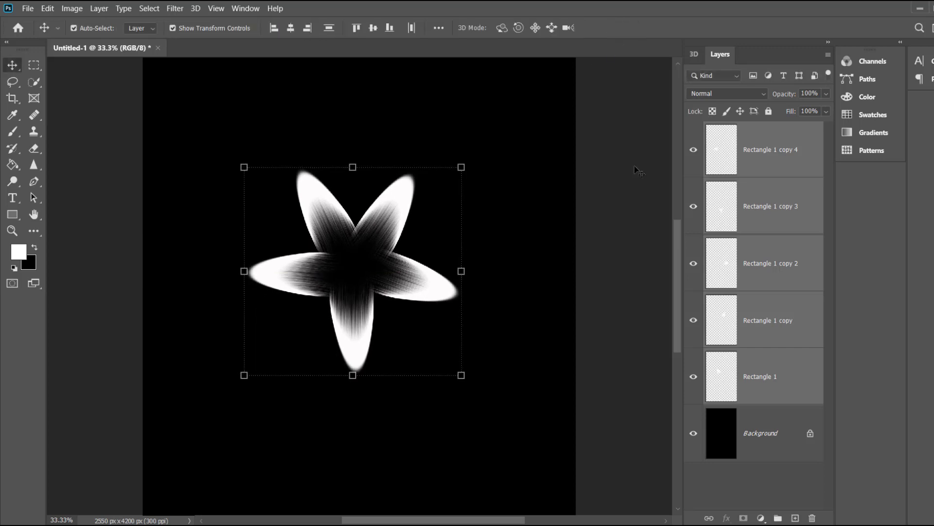
pyautogui.click(637, 171)
# Rotate the bottom petal slightly and move it down.
pyautogui.click(350, 333)
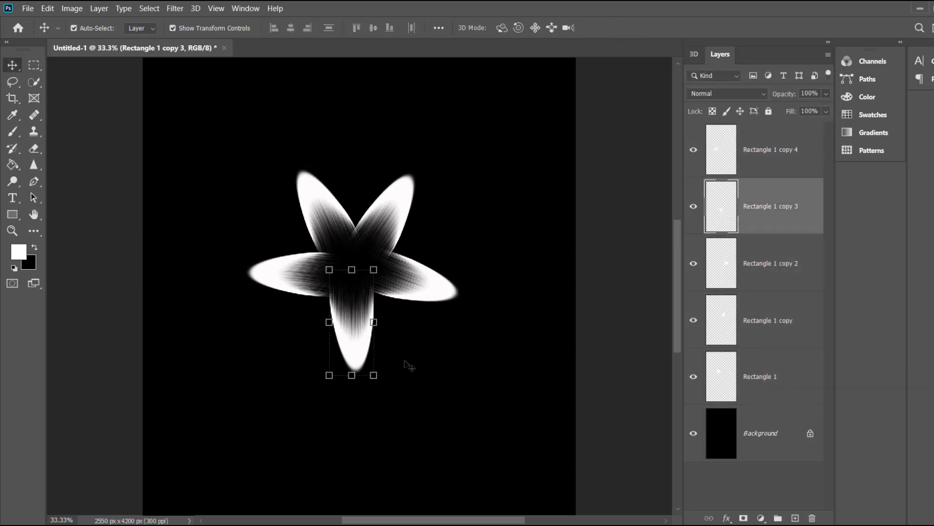
pyautogui.moveTo(386, 381); pyautogui.dragTo(429, 348)
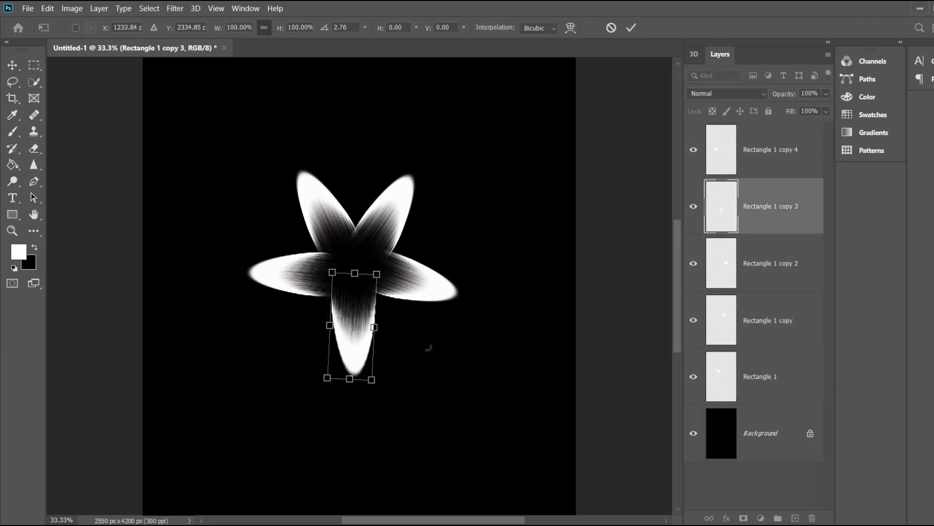
pyautogui.click(631, 28)
pyautogui.click(639, 160)
pyautogui.moveTo(353, 342); pyautogui.dragTo(354, 346)
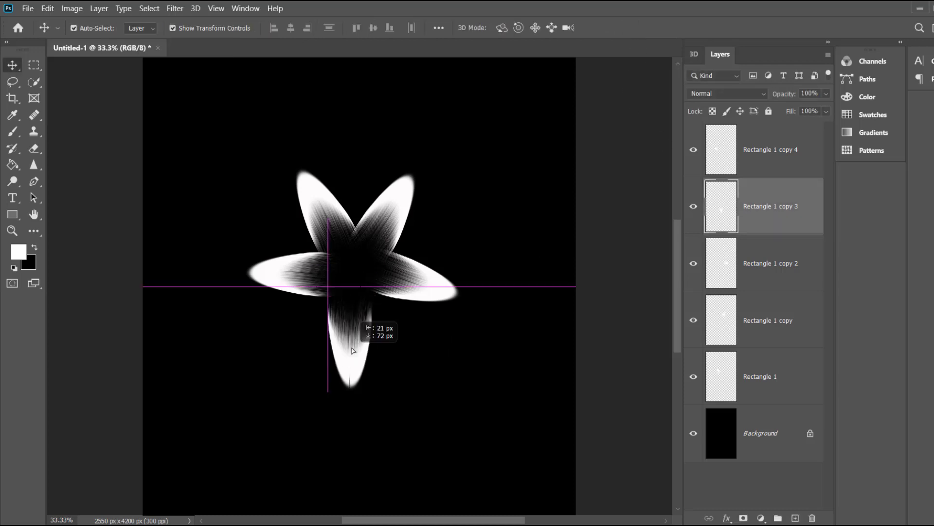
pyautogui.click(525, 280)
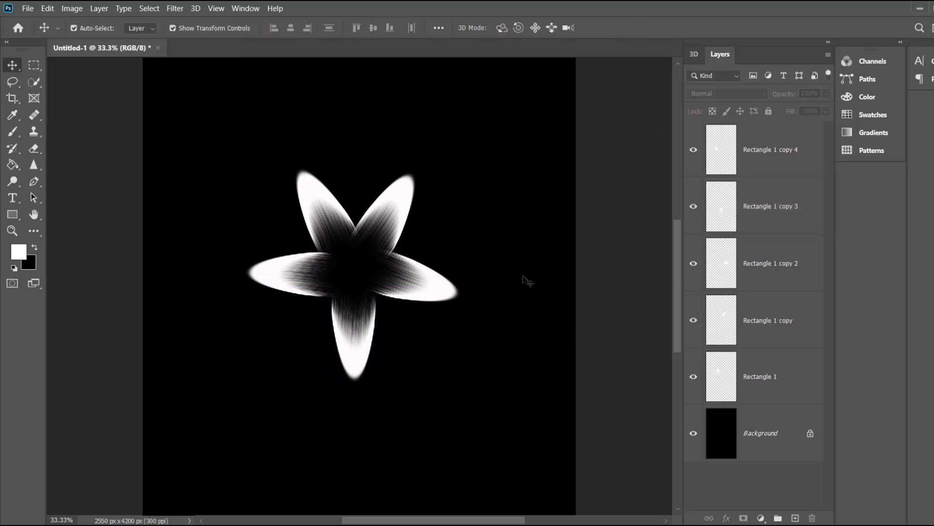
# Tilt the left petal, then select all five petals and rotate the whole flower slightly.
pyautogui.click(320, 275)
pyautogui.moveTo(230, 304); pyautogui.dragTo(264, 299)
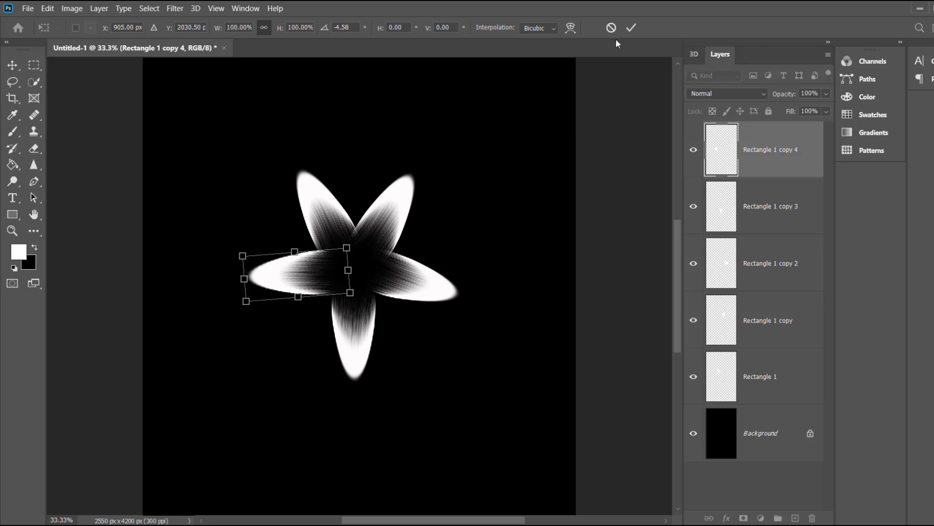
pyautogui.click(631, 28)
pyautogui.moveTo(245, 138); pyautogui.dragTo(429, 385)
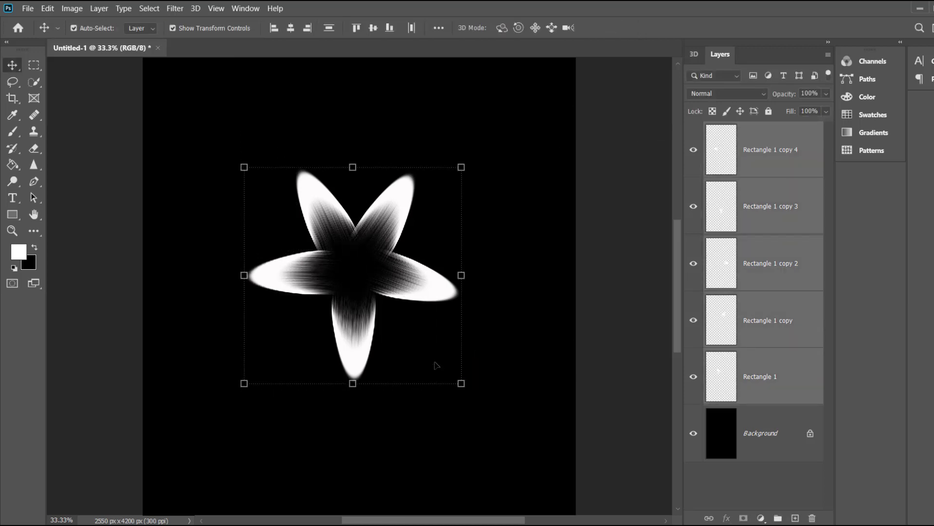
pyautogui.moveTo(485, 131); pyautogui.dragTo(488, 225)
# Confirm the flower rotation and merge the petal layers into one flower layer.
pyautogui.press('Return')
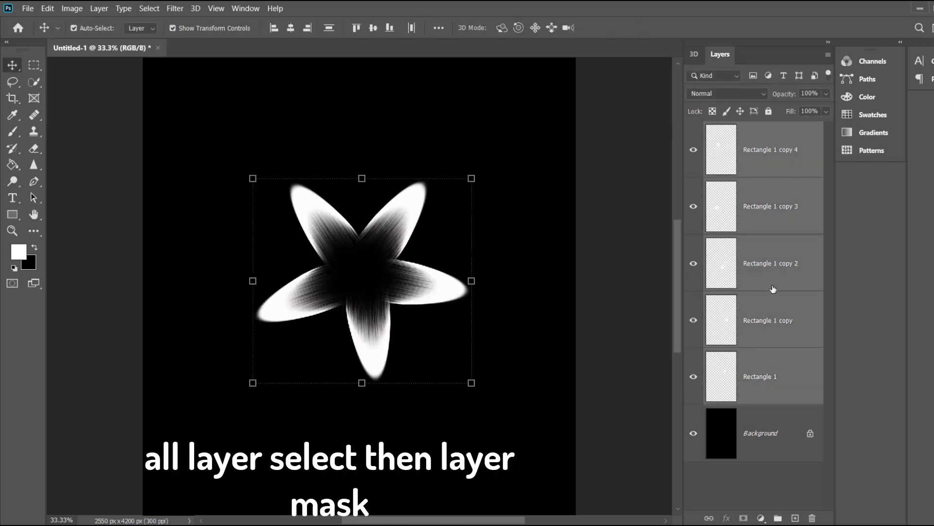
pyautogui.rightClick(769, 292)
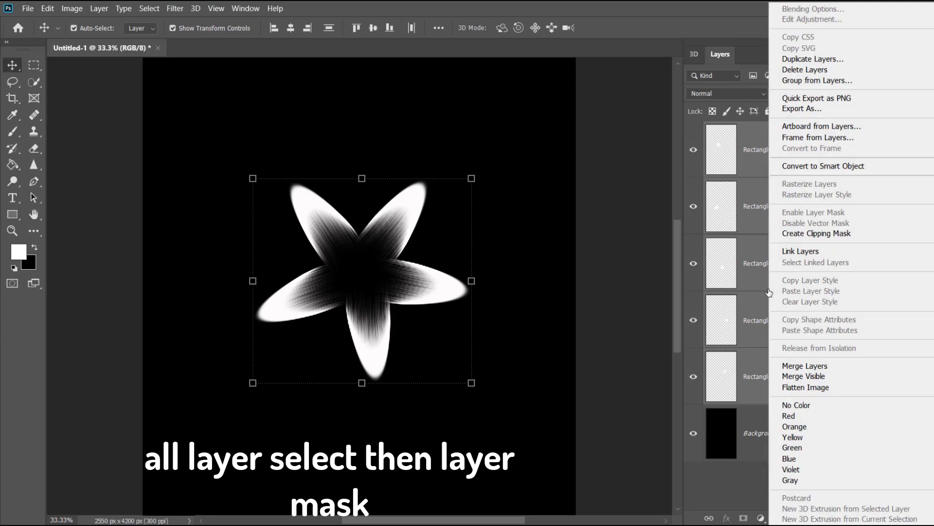
pyautogui.click(803, 366)
pyautogui.rightClick(772, 155)
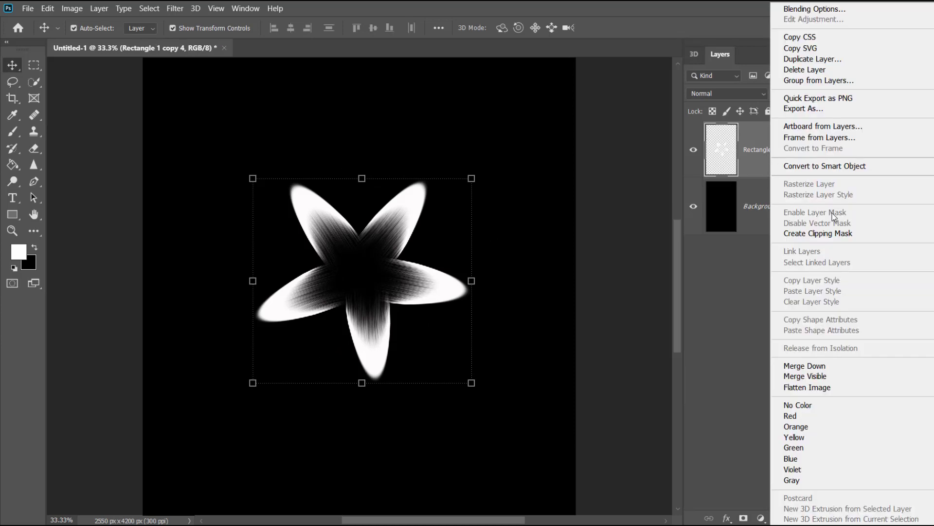
pyautogui.click(748, 146)
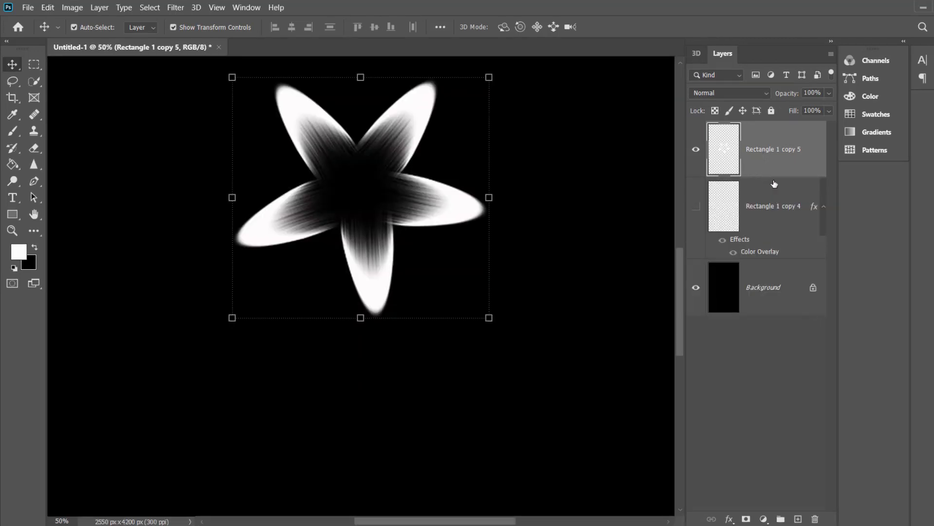
# Duplicate the flower layer and scale the copy to about 15.56% at the centre.
pyautogui.hotkey('ctrl', 'j')
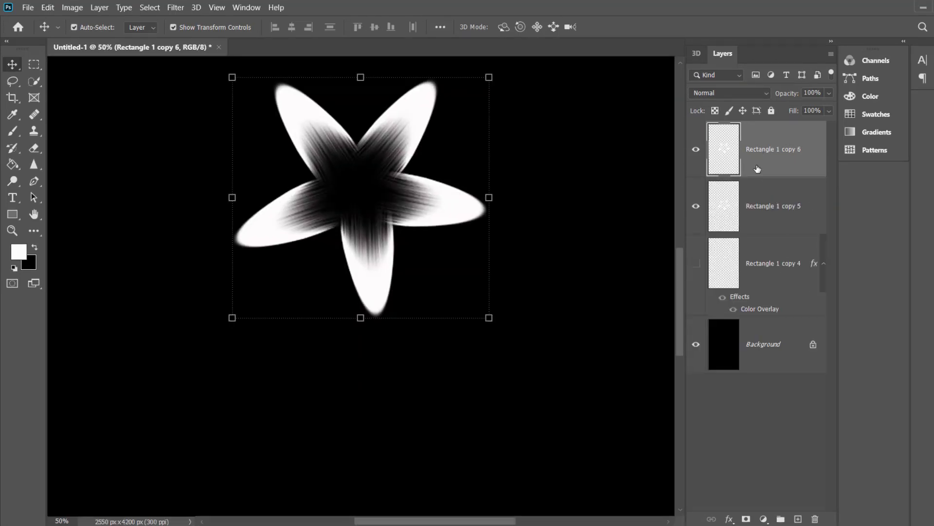
pyautogui.moveTo(489, 317)
pyautogui.mouseDown()
pyautogui.moveTo(401, 199)
pyautogui.moveTo(379, 190)
pyautogui.mouseUp()
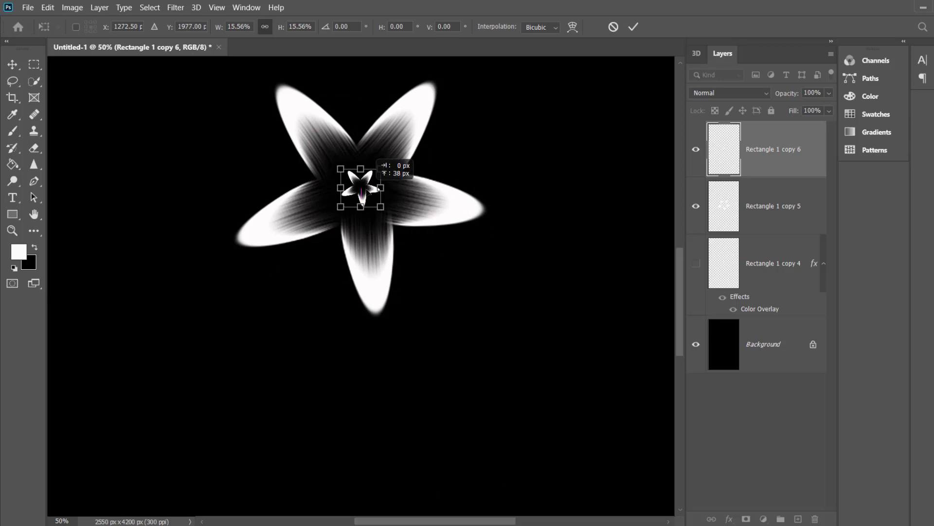
pyautogui.click(633, 27)
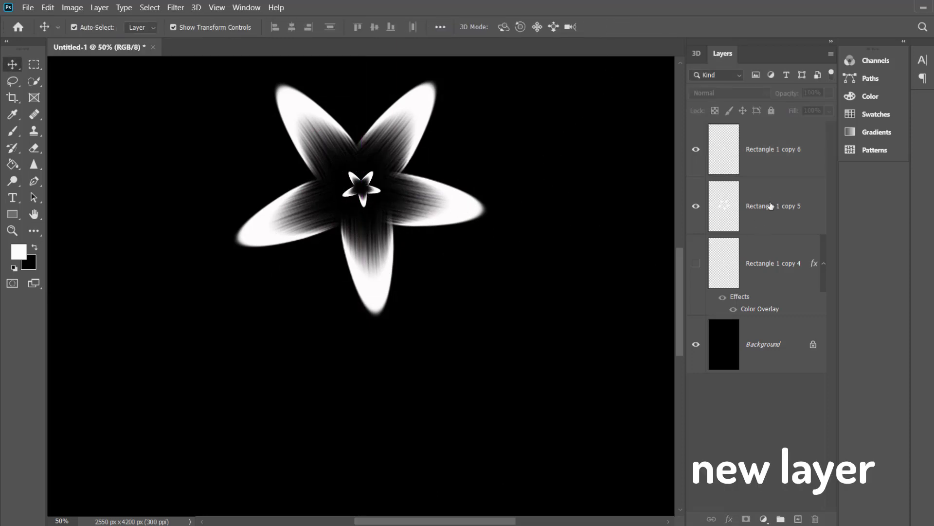
# Add a new layer above the large flower and clip it to Rectangle 1 copy 5.
pyautogui.click(762, 148)
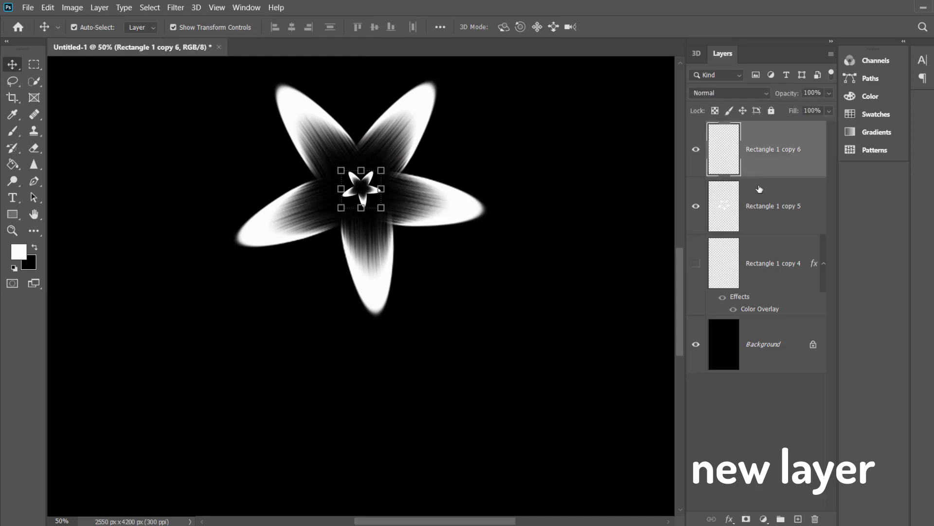
pyautogui.click(763, 206)
pyautogui.click(797, 519)
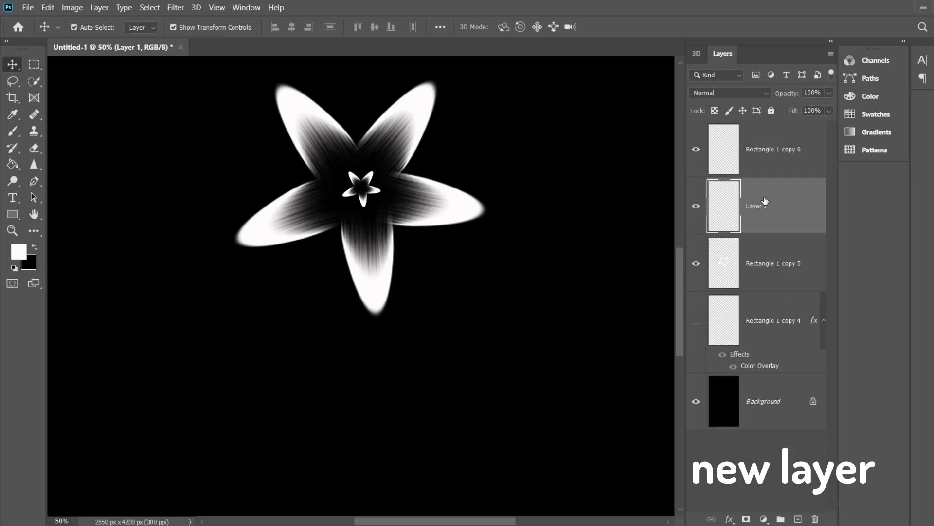
pyautogui.moveTo(764, 150); pyautogui.dragTo(768, 291)
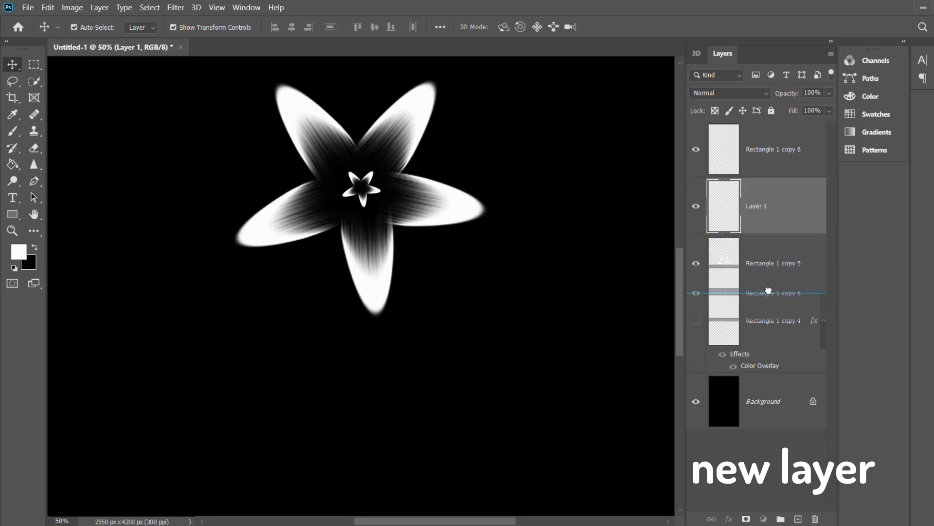
pyautogui.click(758, 160)
pyautogui.rightClick(758, 160)
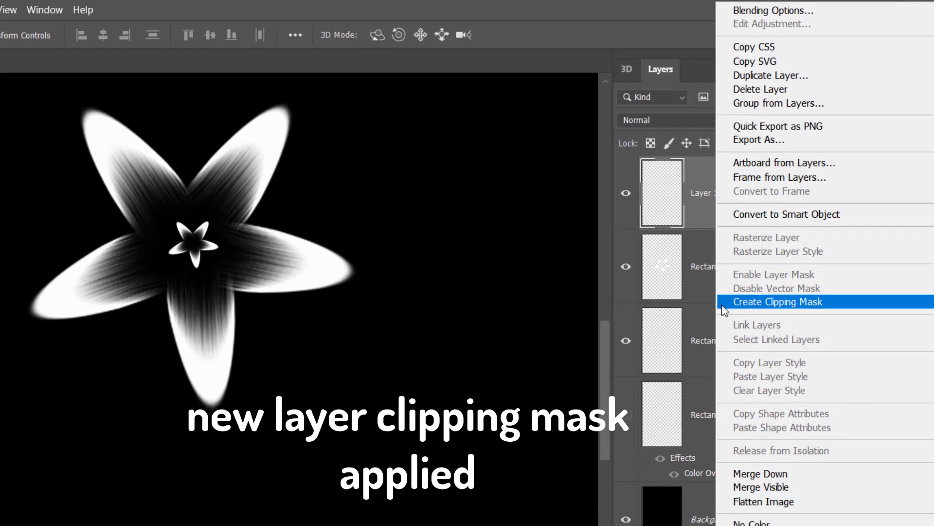
pyautogui.click(723, 305)
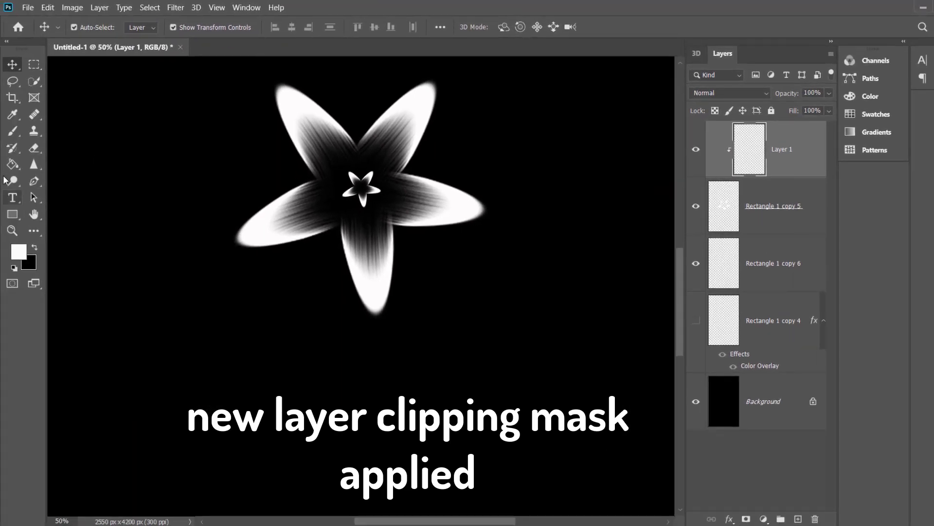
# Set up the Brush tool with a magenta foreground colour at 89 px.
pyautogui.rightClick(12, 130)
pyautogui.click(71, 131)
pyautogui.click(18, 251)
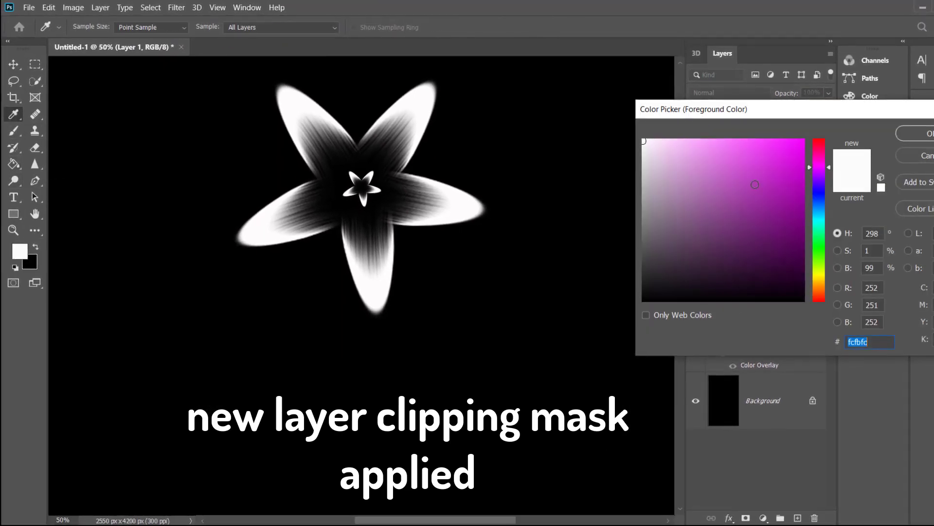
pyautogui.moveTo(807, 154)
pyautogui.mouseDown()
pyautogui.moveTo(809, 138)
pyautogui.moveTo(810, 168)
pyautogui.moveTo(809, 161)
pyautogui.mouseUp()
pyautogui.click(801, 140)
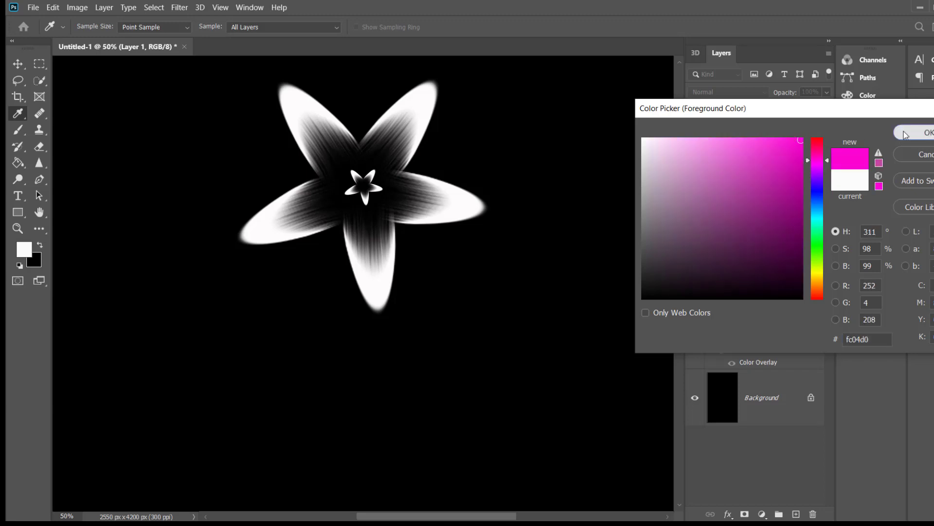
pyautogui.click(924, 132)
pyautogui.press('b')
pyautogui.click(97, 27)
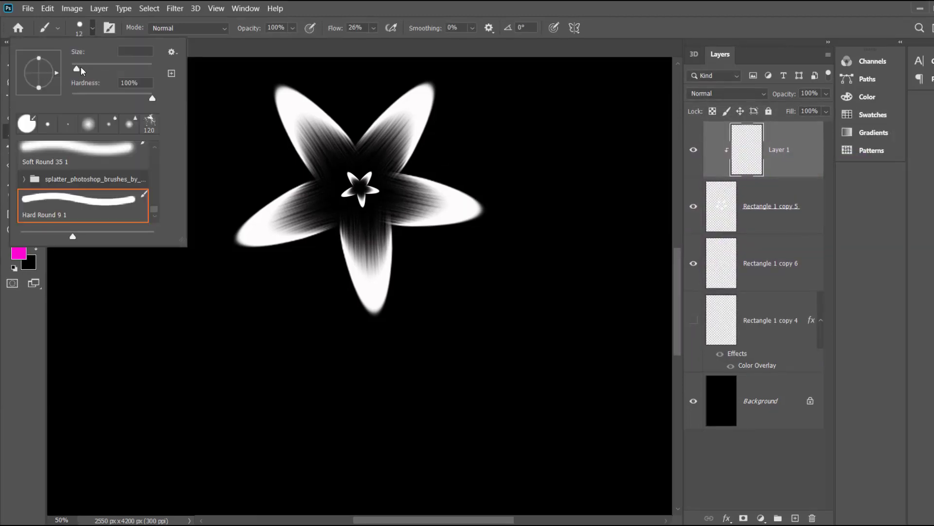
pyautogui.moveTo(81, 71); pyautogui.dragTo(112, 71)
# Paint magenta over all the large flower's petals and set the layer to Dissolve blending.
pyautogui.click(310, 143)
pyautogui.moveTo(294, 119)
pyautogui.mouseDown()
pyautogui.moveTo(282, 94)
pyautogui.moveTo(327, 184)
pyautogui.mouseUp()
pyautogui.moveTo(363, 155)
pyautogui.mouseDown()
pyautogui.moveTo(396, 146)
pyautogui.moveTo(422, 107)
pyautogui.moveTo(386, 170)
pyautogui.moveTo(488, 211)
pyautogui.moveTo(472, 198)
pyautogui.moveTo(381, 219)
pyautogui.moveTo(348, 214)
pyautogui.moveTo(372, 307)
pyautogui.moveTo(388, 213)
pyautogui.moveTo(344, 241)
pyautogui.moveTo(367, 295)
pyautogui.mouseUp()
pyautogui.moveTo(328, 223)
pyautogui.mouseDown()
pyautogui.moveTo(270, 210)
pyautogui.moveTo(313, 178)
pyautogui.moveTo(330, 229)
pyautogui.moveTo(302, 156)
pyautogui.mouseUp()
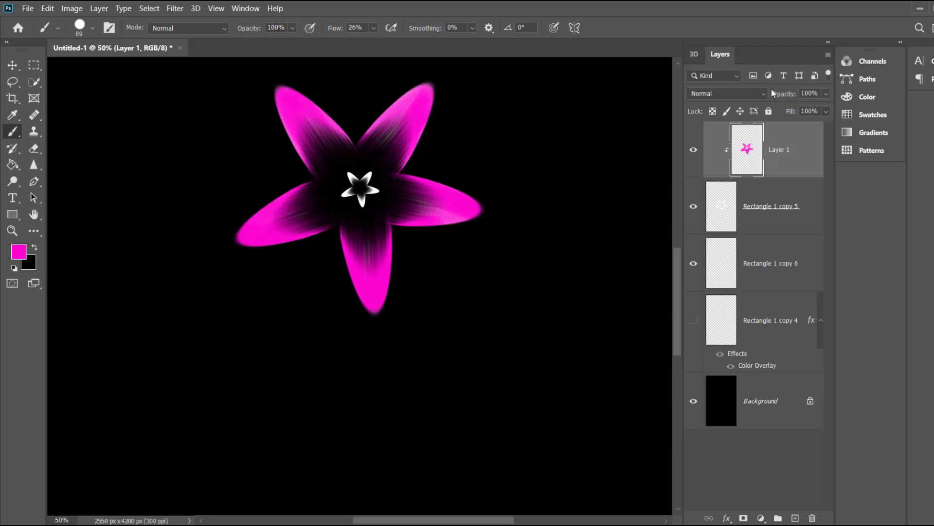
pyautogui.click(745, 93)
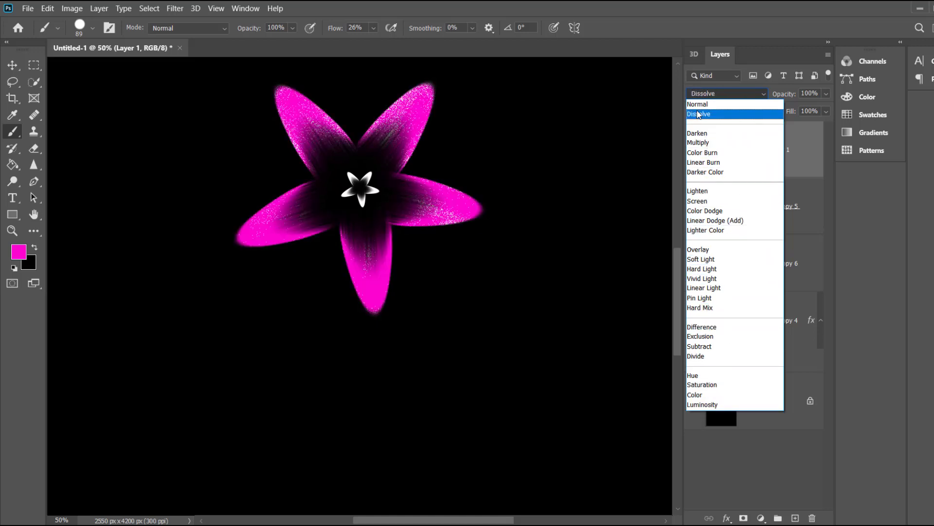
pyautogui.click(699, 114)
pyautogui.press('v')
pyautogui.click(117, 115)
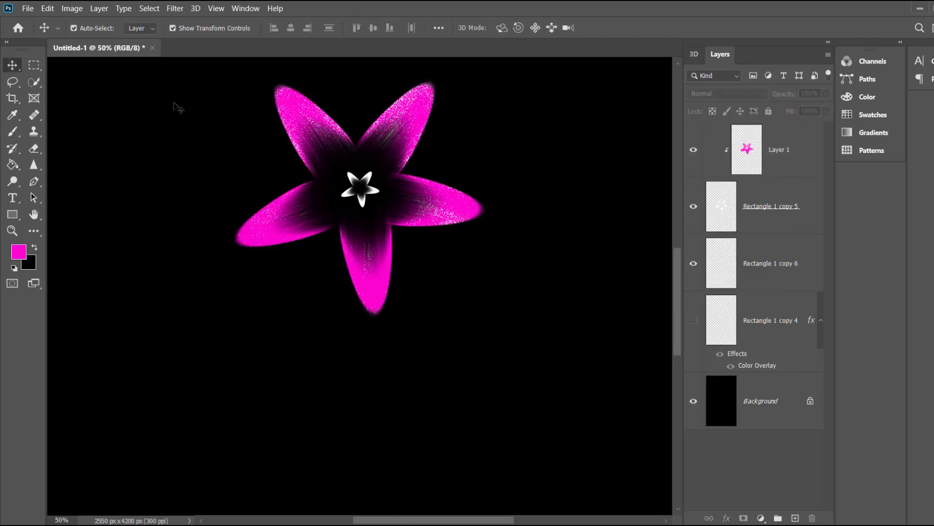
# Give Rectangle 1 copy 6 a d48e07 golden-orange Color Overlay layer style.
pyautogui.click(763, 241)
pyautogui.rightClick(759, 262)
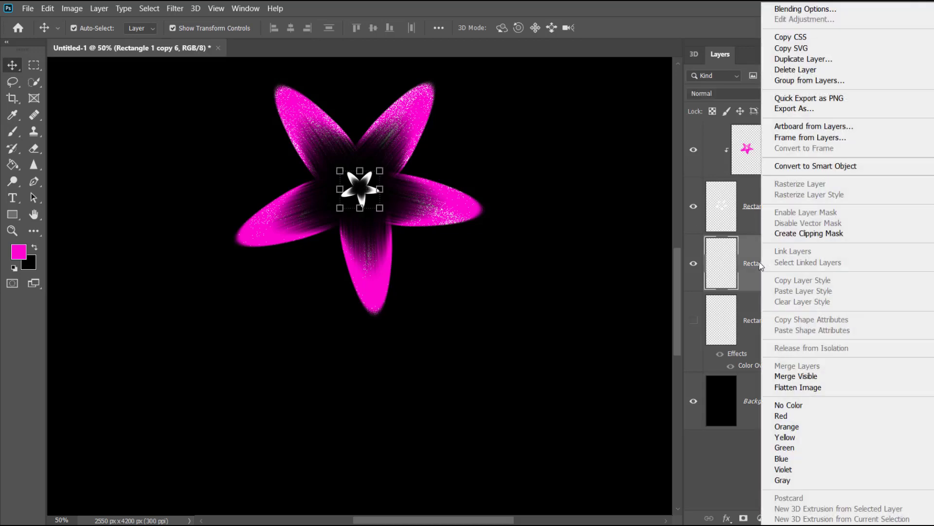
pyautogui.click(803, 8)
pyautogui.click(577, 290)
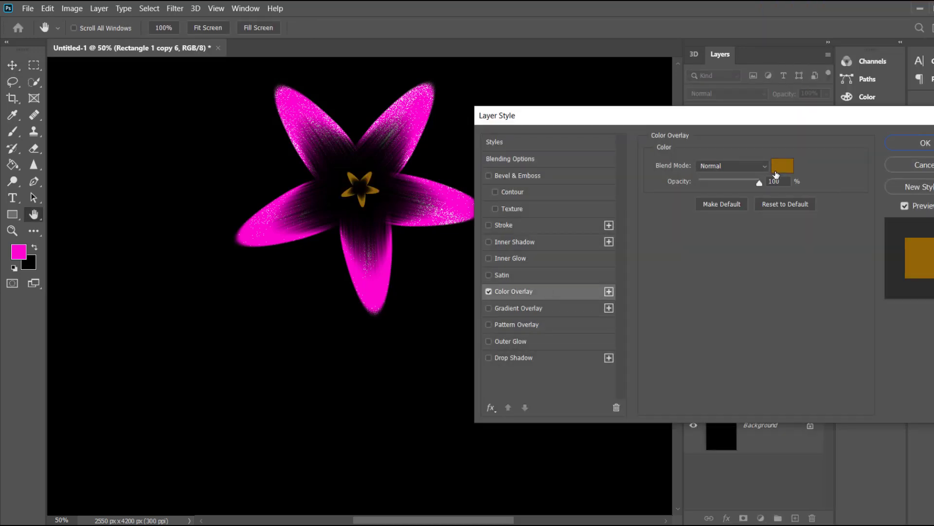
pyautogui.click(782, 165)
pyautogui.write('d48e07')
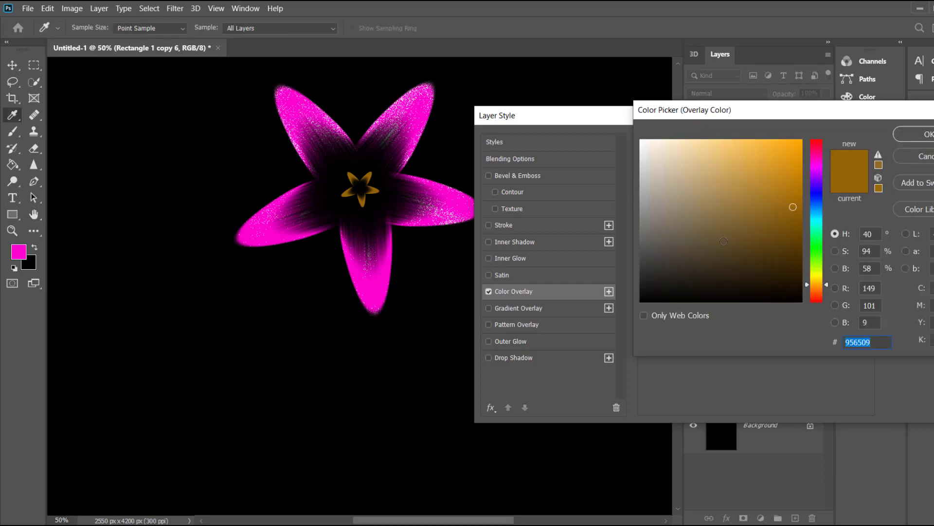
pyautogui.click(924, 139)
pyautogui.click(343, 224)
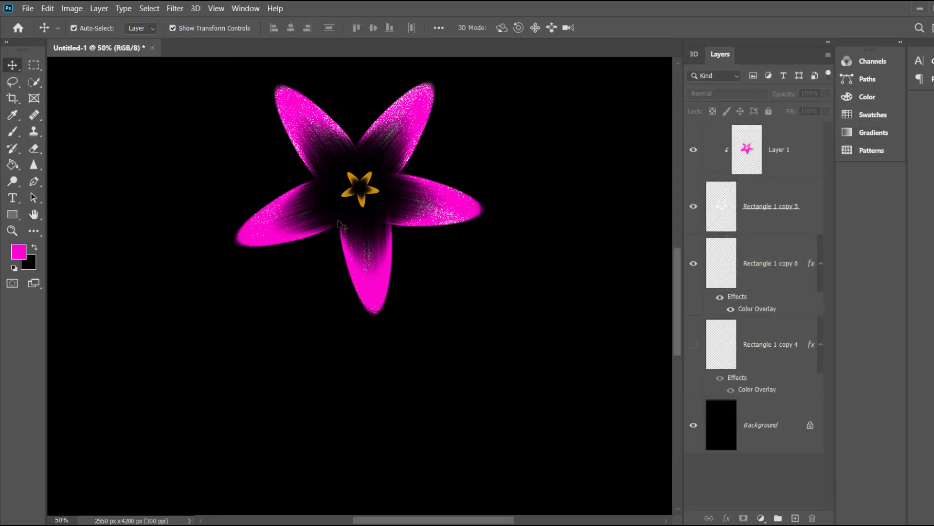
# Add Layer 2 and set up the brush with white (ffffff) as the foreground colour.
pyautogui.click(795, 518)
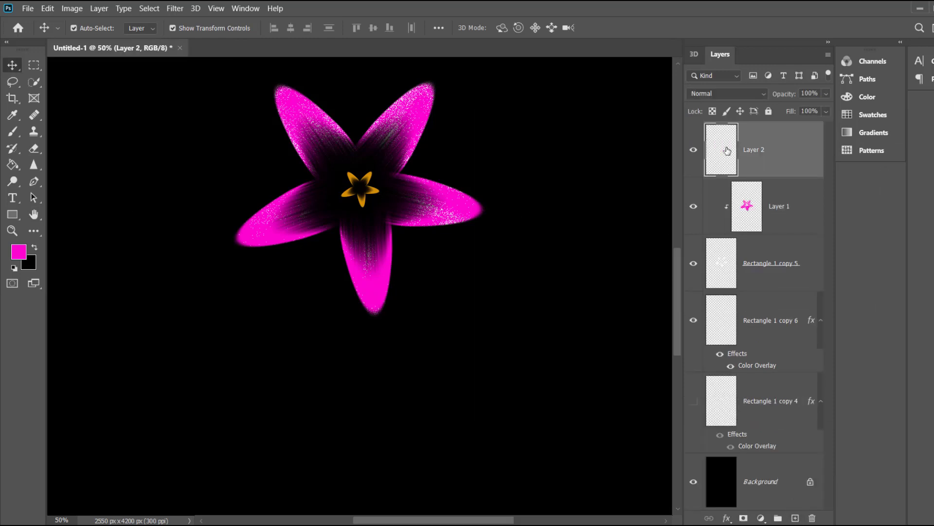
pyautogui.click(13, 131)
pyautogui.click(79, 29)
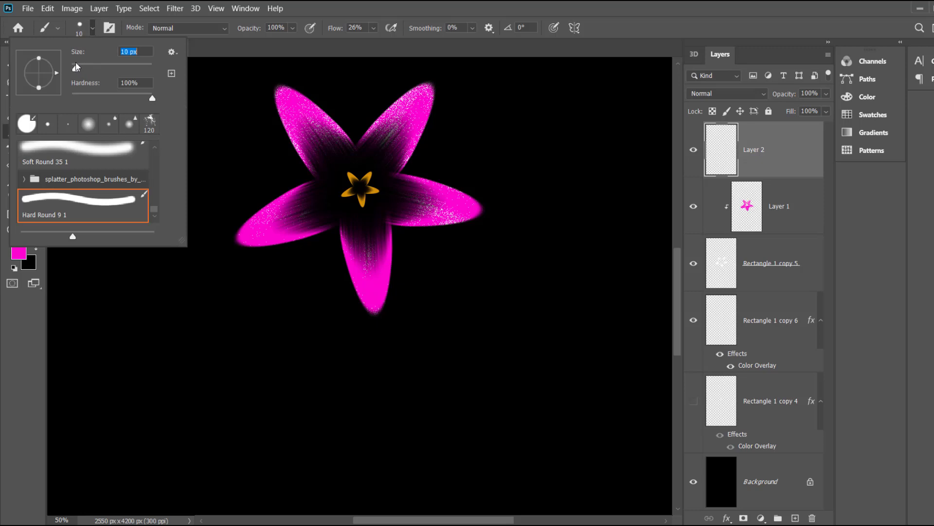
pyautogui.press('Return')
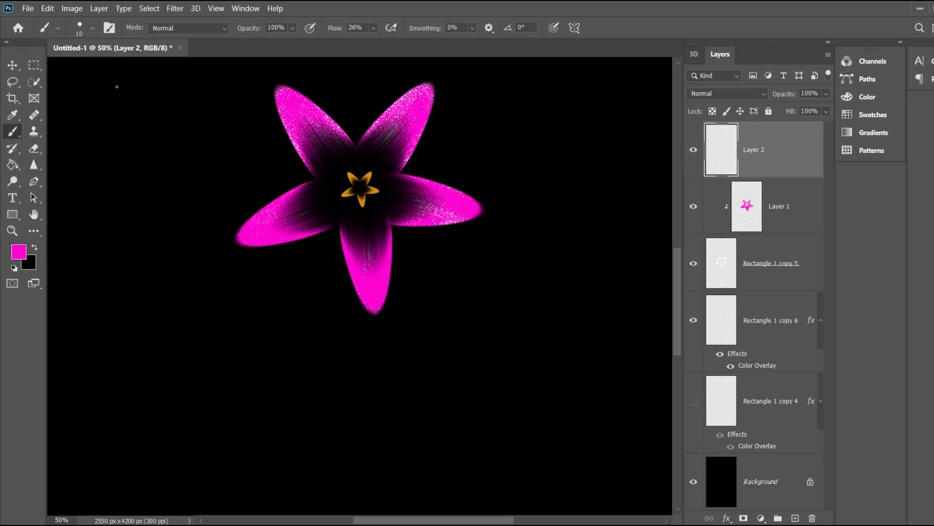
pyautogui.click(211, 28)
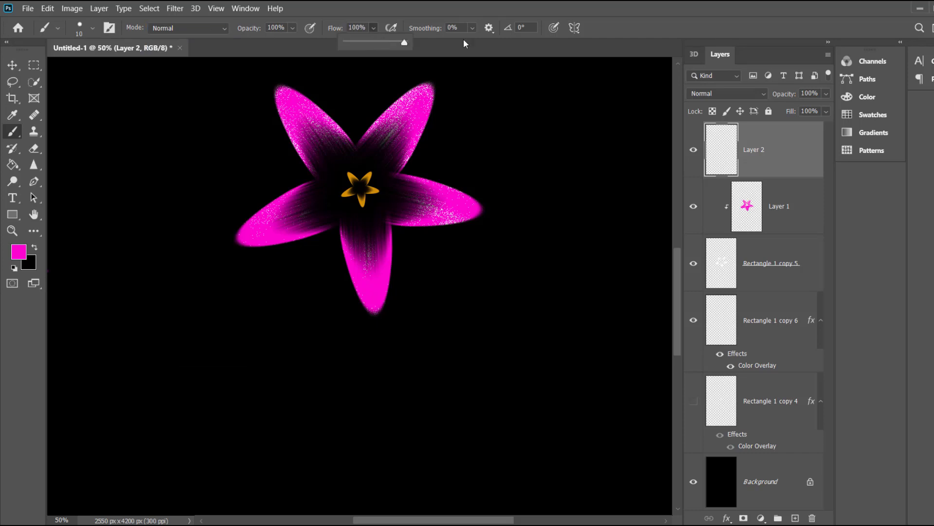
pyautogui.click(19, 252)
pyautogui.write('ffffff')
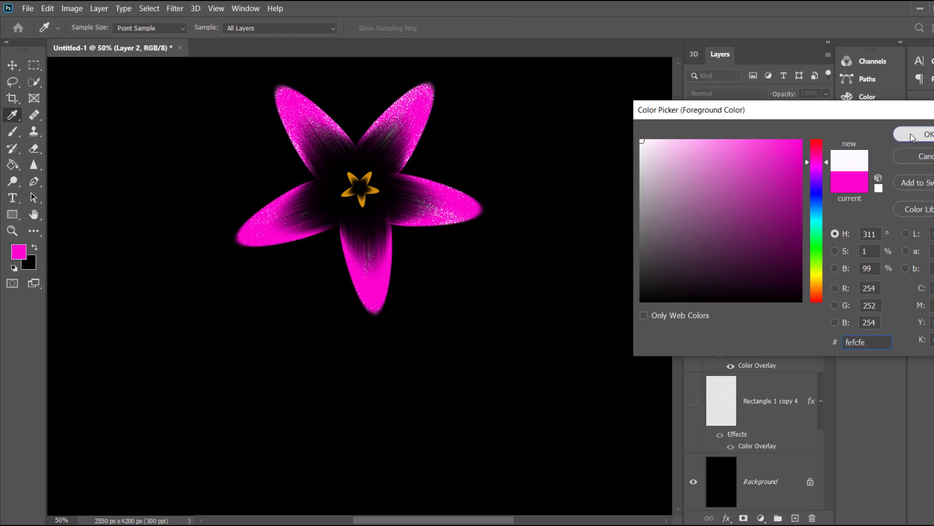
pyautogui.press('Return')
# Draw a curved Pen path for the stem running down below the flower.
pyautogui.press('p')
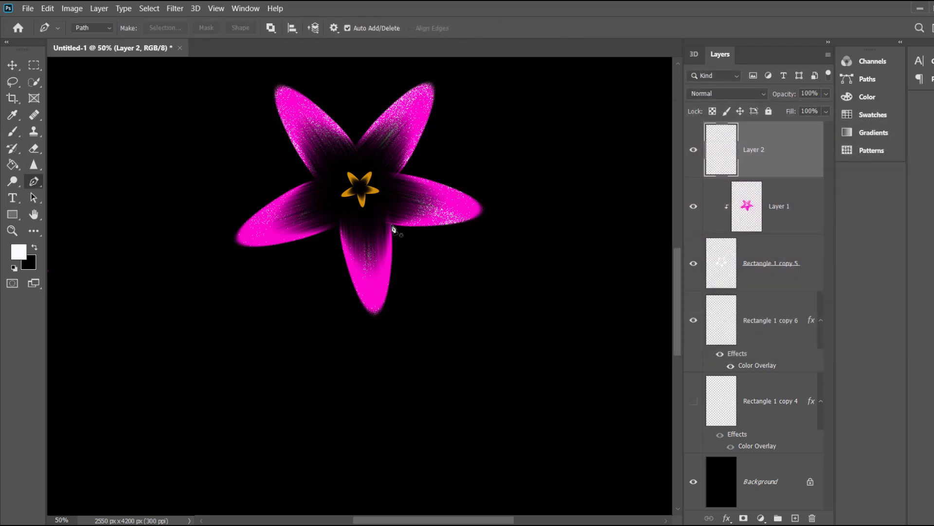
pyautogui.scroll(-1, 394, 230)
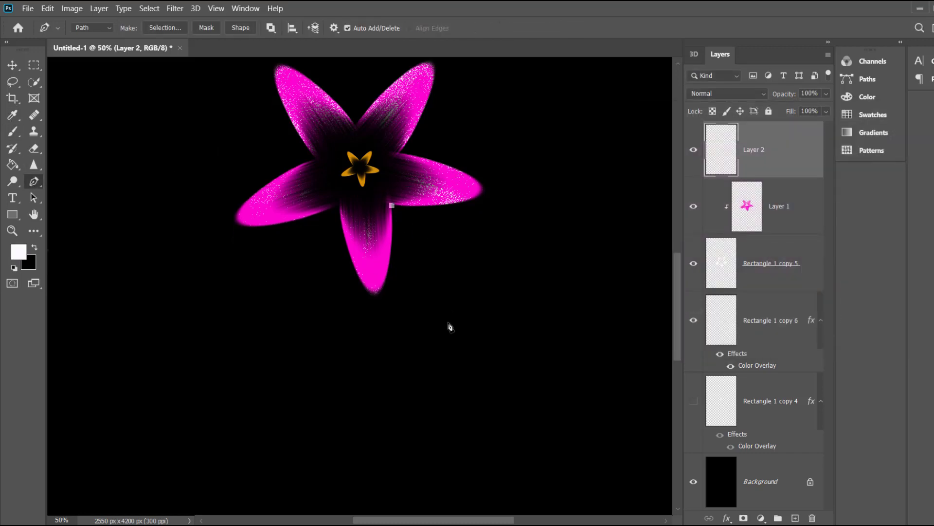
pyautogui.click(390, 204)
pyautogui.moveTo(409, 452)
pyautogui.mouseDown()
pyautogui.moveTo(314, 372)
pyautogui.moveTo(334, 390)
pyautogui.mouseUp()
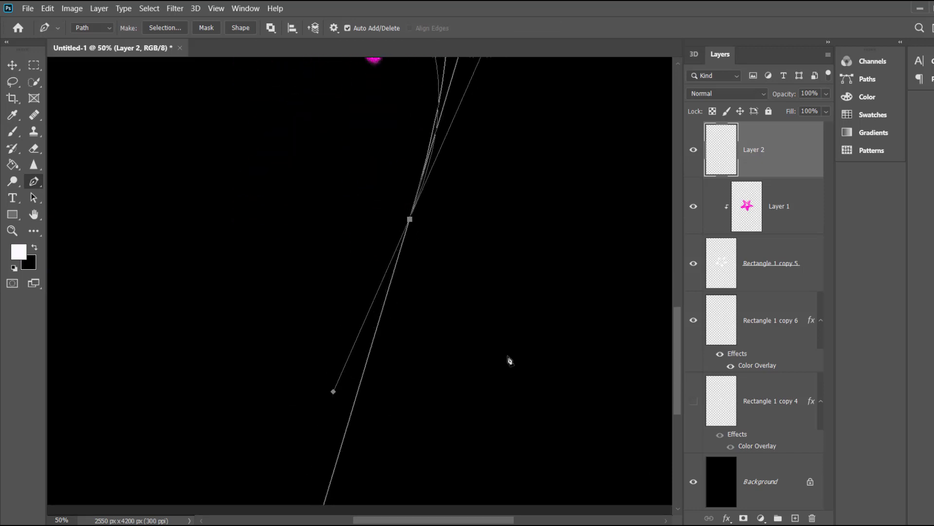
pyautogui.scroll(3, 487, 331)
pyautogui.scroll(1, 438, 351)
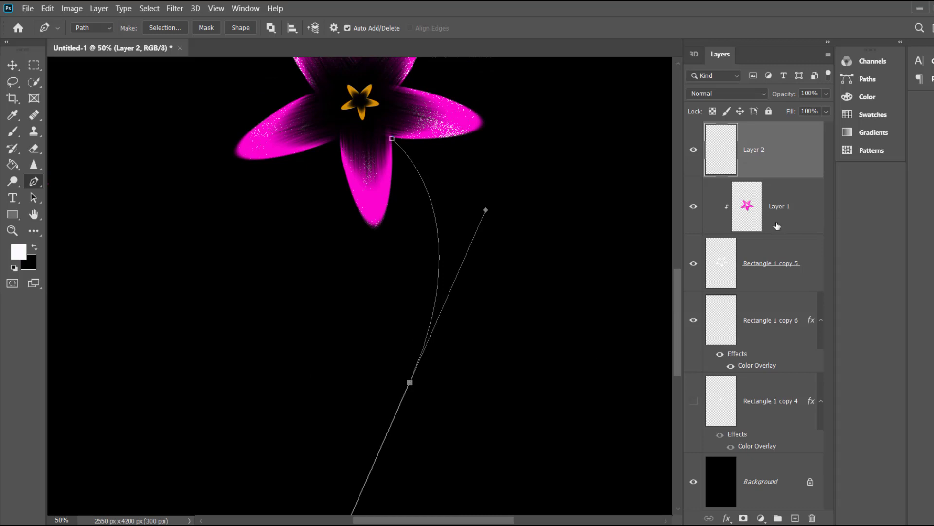
pyautogui.scroll(1, 647, 261)
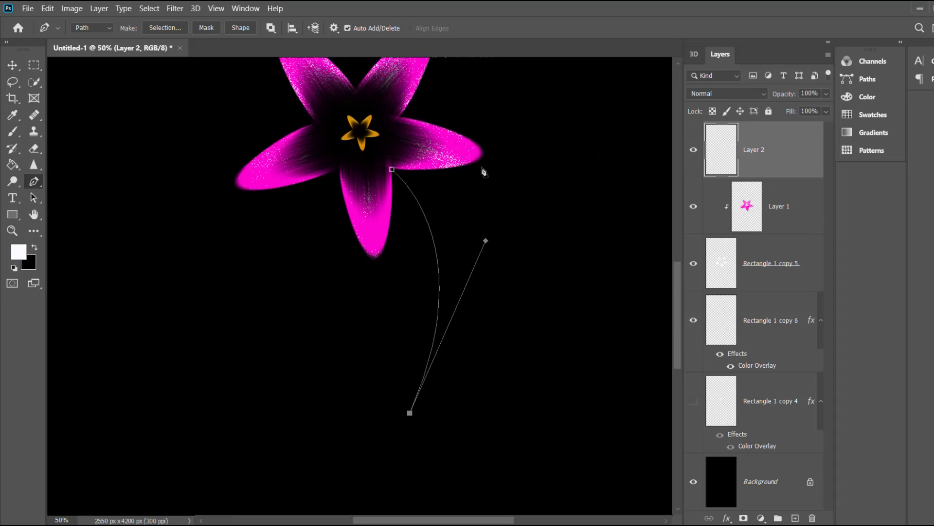
pyautogui.scroll(2, 647, 261)
# Stroke the stem Work Path with the white brush from the Paths panel.
pyautogui.click(880, 79)
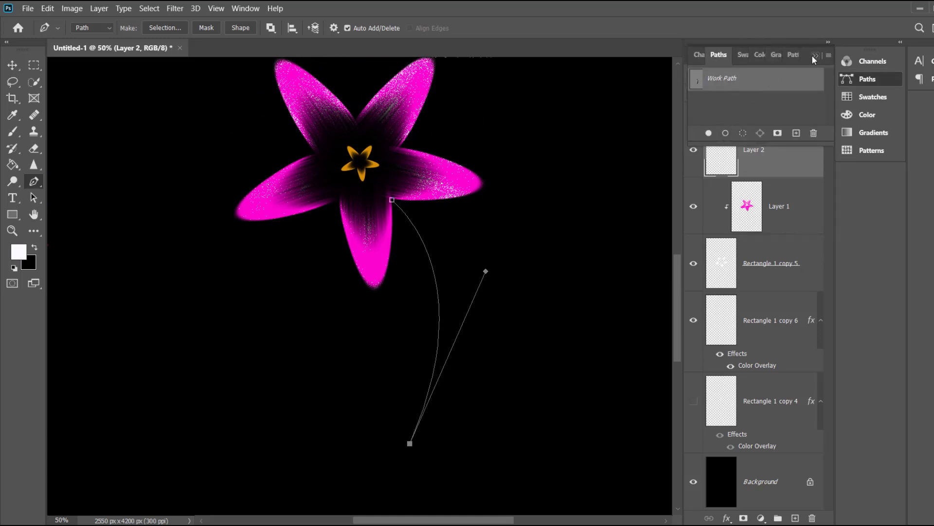
pyautogui.moveTo(812, 57); pyautogui.dragTo(628, 221)
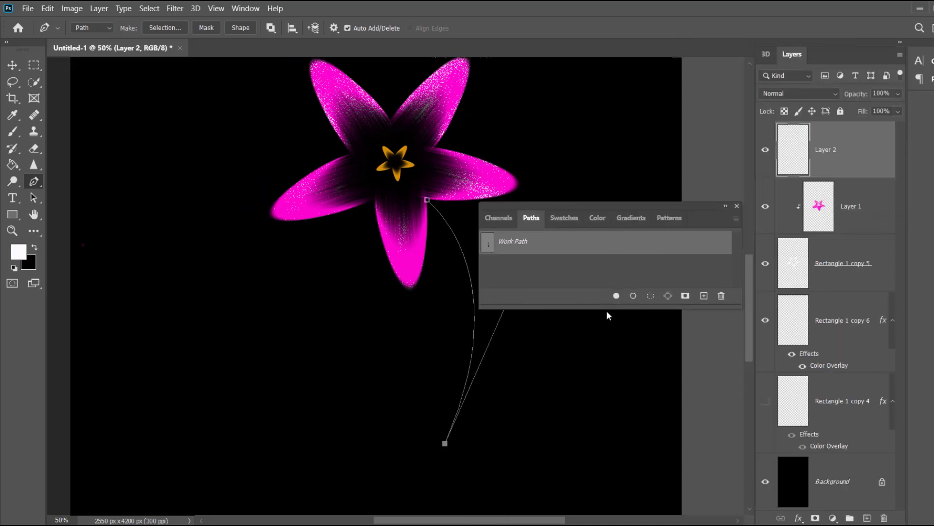
pyautogui.moveTo(608, 309); pyautogui.dragTo(586, 424)
pyautogui.moveTo(582, 206); pyautogui.dragTo(628, 97)
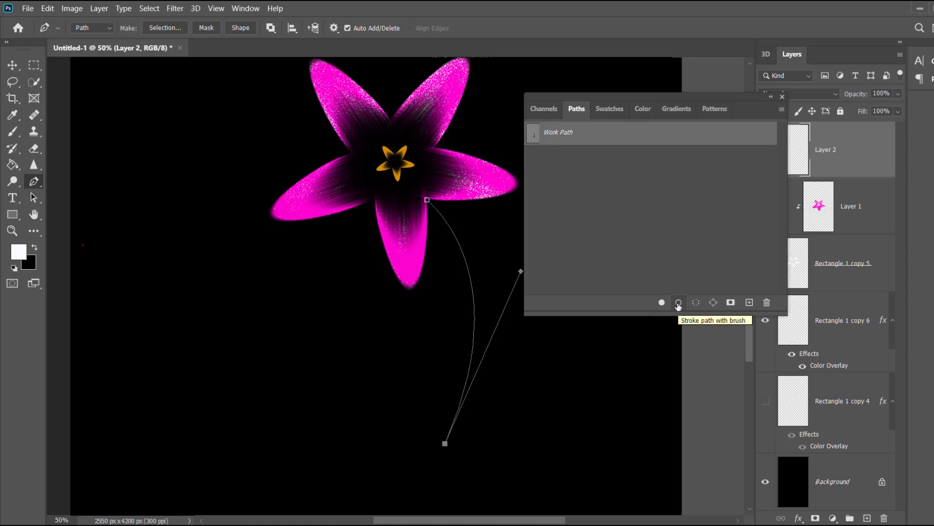
pyautogui.click(677, 302)
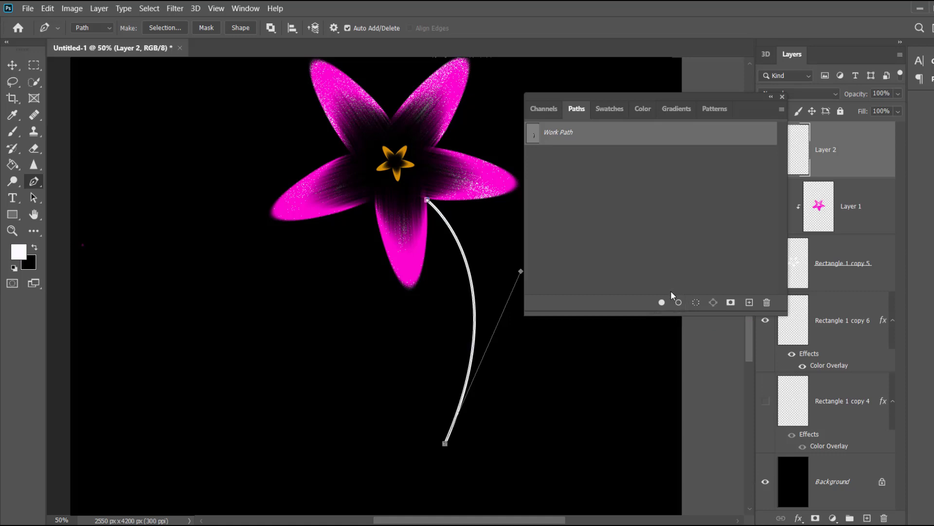
pyautogui.click(782, 97)
pyautogui.click(586, 116)
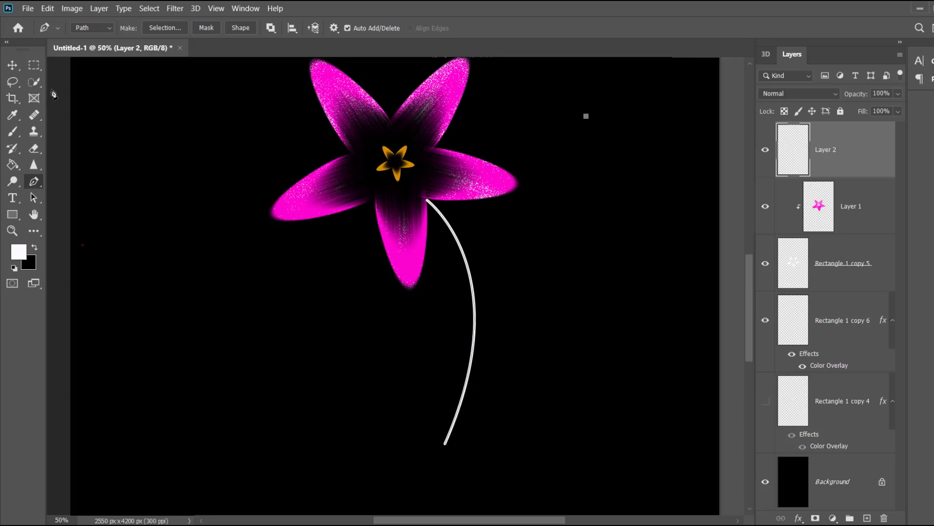
pyautogui.press('v')
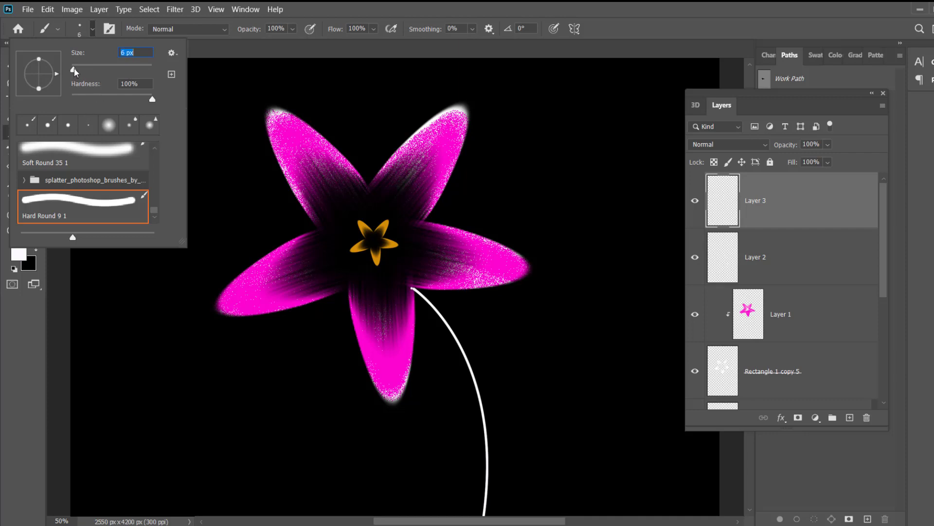
# Draw a curved Pen path arcing from the flower's centre out to the left.
pyautogui.press('Return')
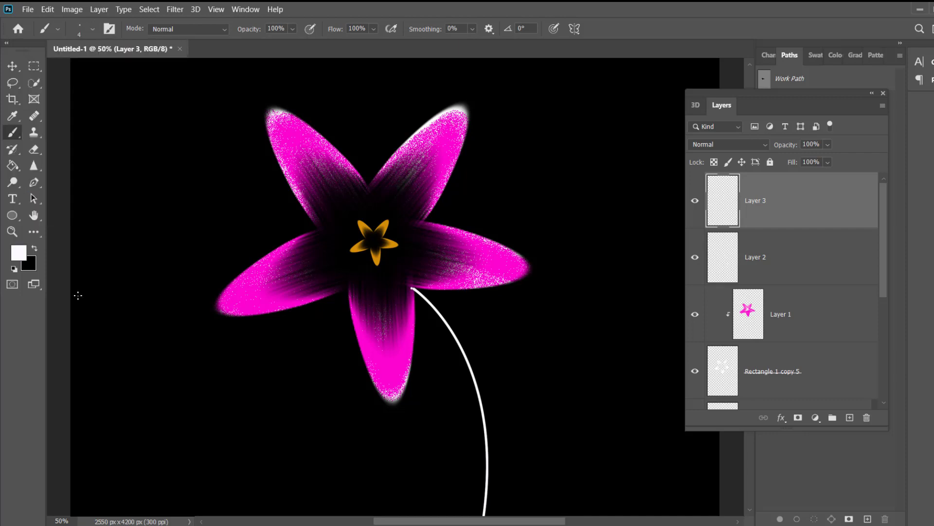
pyautogui.rightClick(34, 182)
pyautogui.click(73, 182)
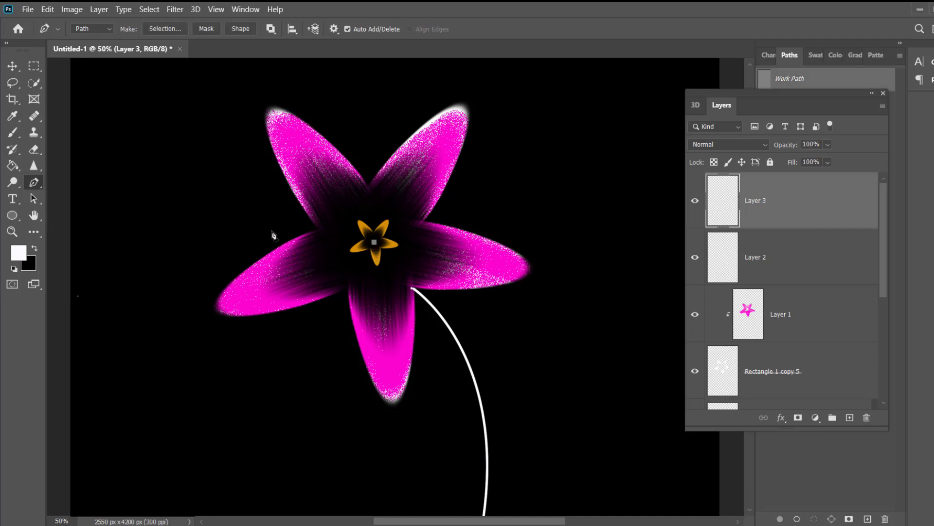
pyautogui.moveTo(272, 230); pyautogui.dragTo(206, 262)
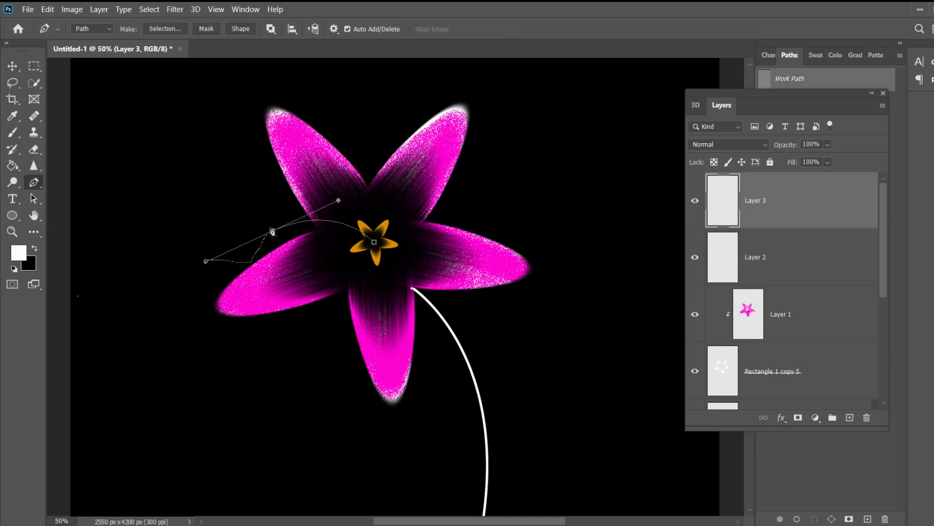
pyautogui.keyDown('alt'); pyautogui.click(272, 231); pyautogui.keyUp('alt')
# Stroke the filament path with the white brush on Layer 3.
pyautogui.press('v')
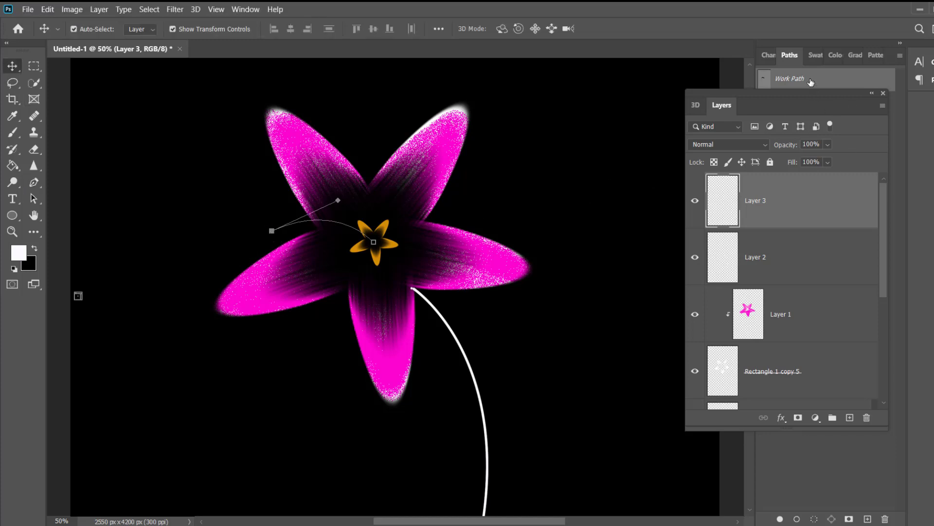
pyautogui.moveTo(806, 106); pyautogui.dragTo(670, 76)
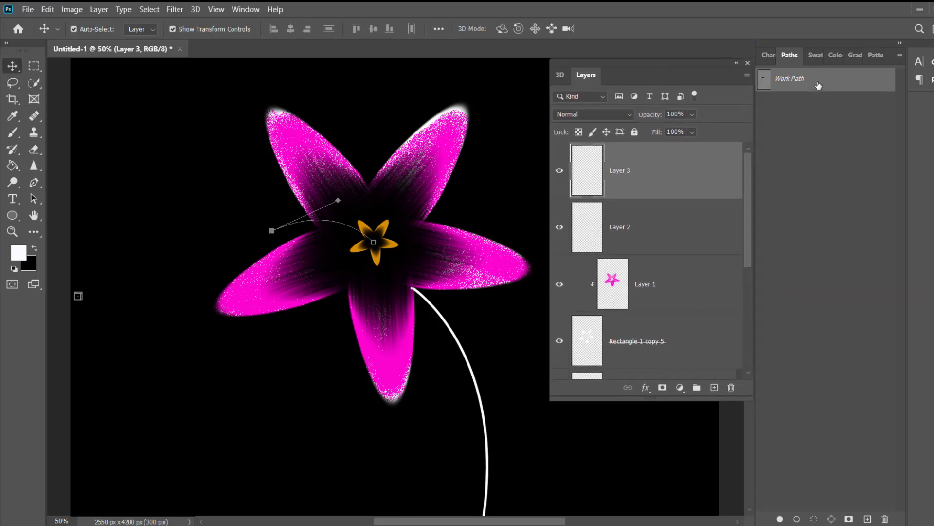
pyautogui.click(797, 519)
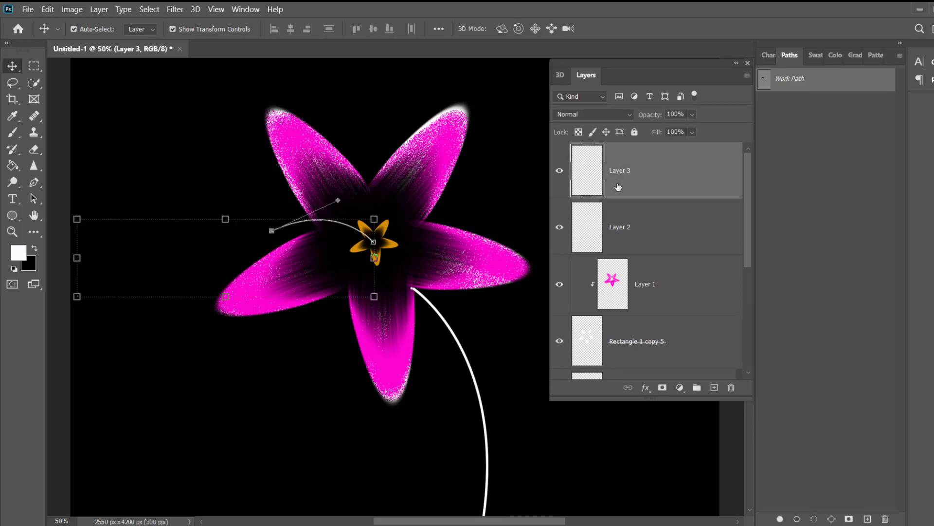
# Draw a small 36 × 36 px white circle at the filament's left tip.
pyautogui.click(714, 387)
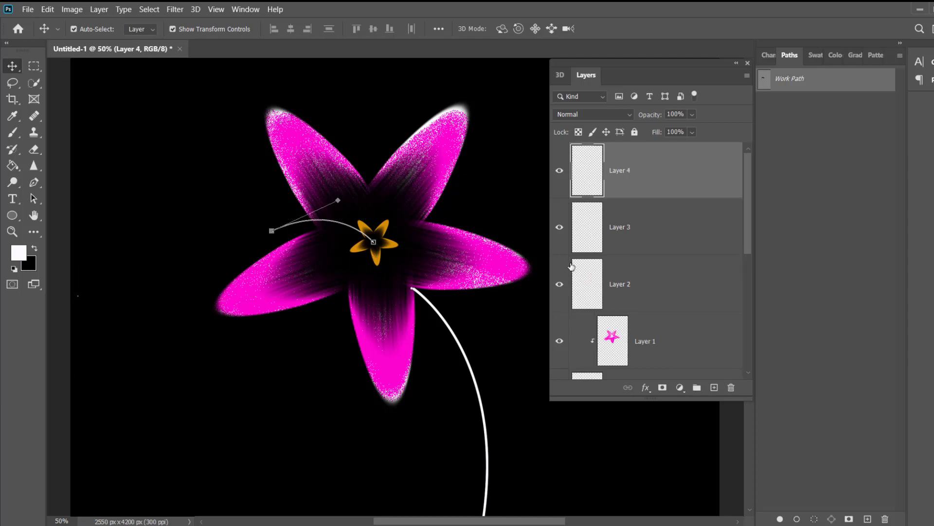
pyautogui.click(12, 215)
pyautogui.click(70, 215)
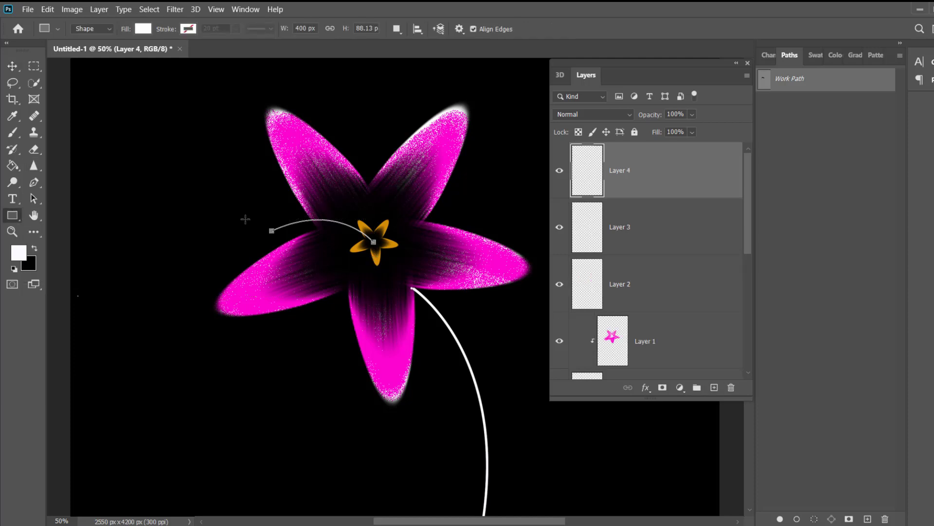
pyautogui.click(269, 228)
pyautogui.rightClick(12, 215)
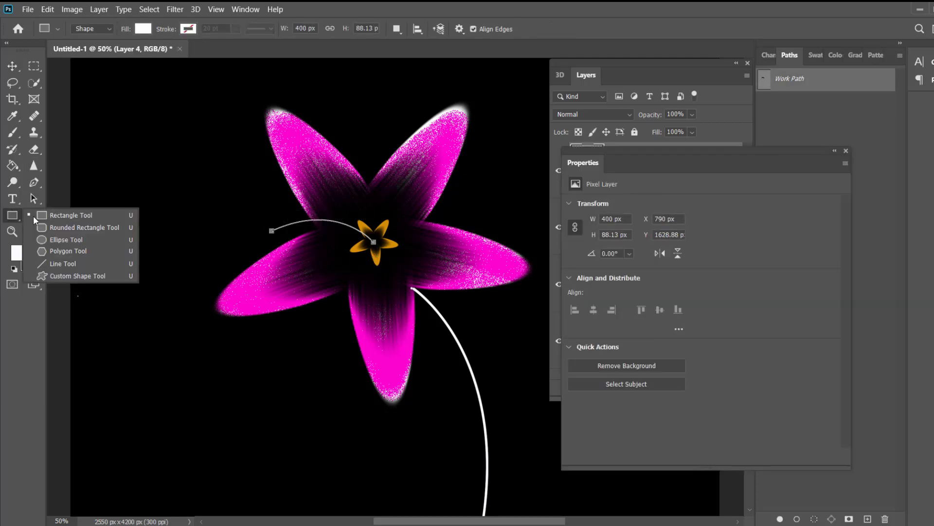
pyautogui.click(66, 240)
pyautogui.moveTo(265, 225); pyautogui.dragTo(275, 238)
pyautogui.press('super+space')
# Nudge the Ellipse 1 dot onto the filament's end and reselect Layer 3.
pyautogui.press('v')
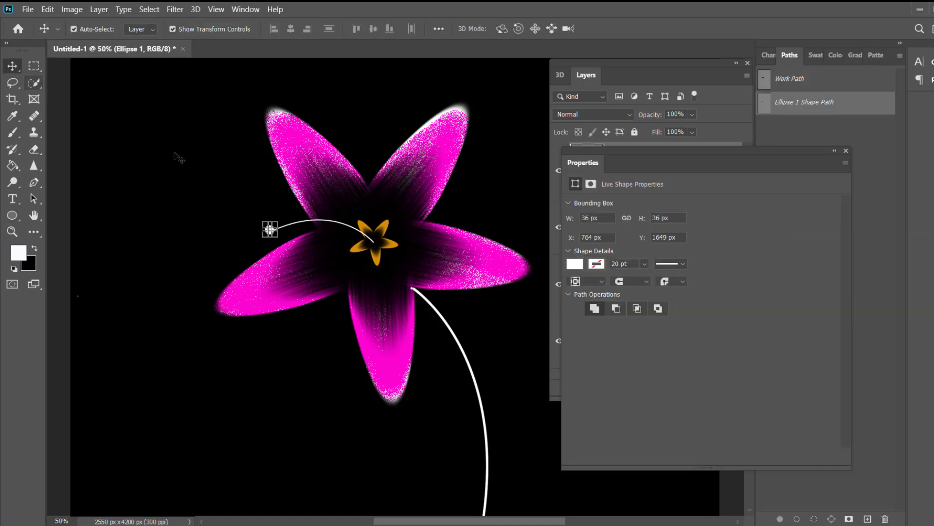
pyautogui.click(179, 158)
pyautogui.moveTo(271, 228); pyautogui.dragTo(274, 228)
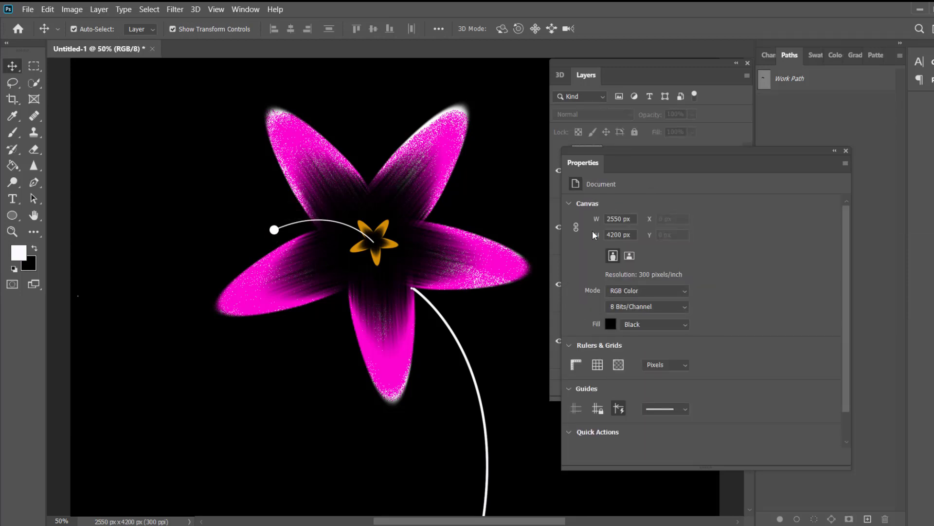
pyautogui.moveTo(713, 161); pyautogui.dragTo(740, 186)
pyautogui.click(632, 172)
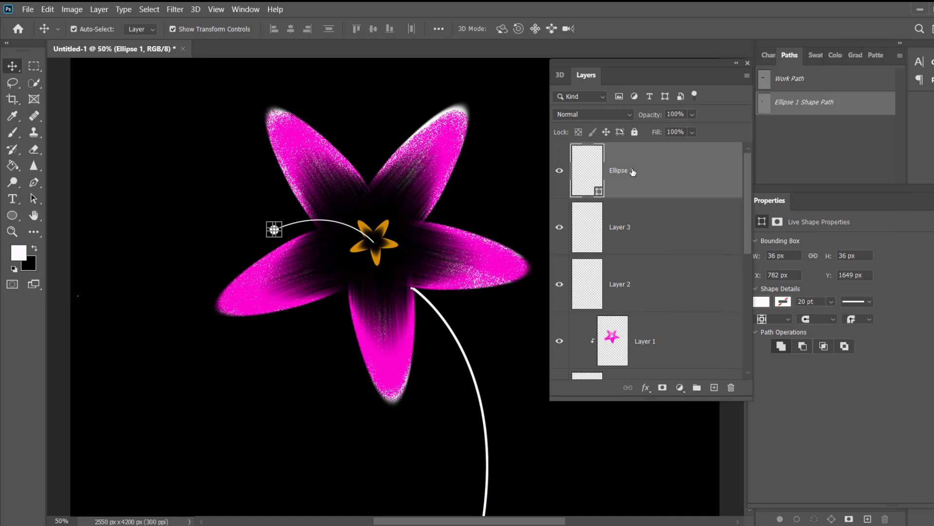
pyautogui.click(650, 231)
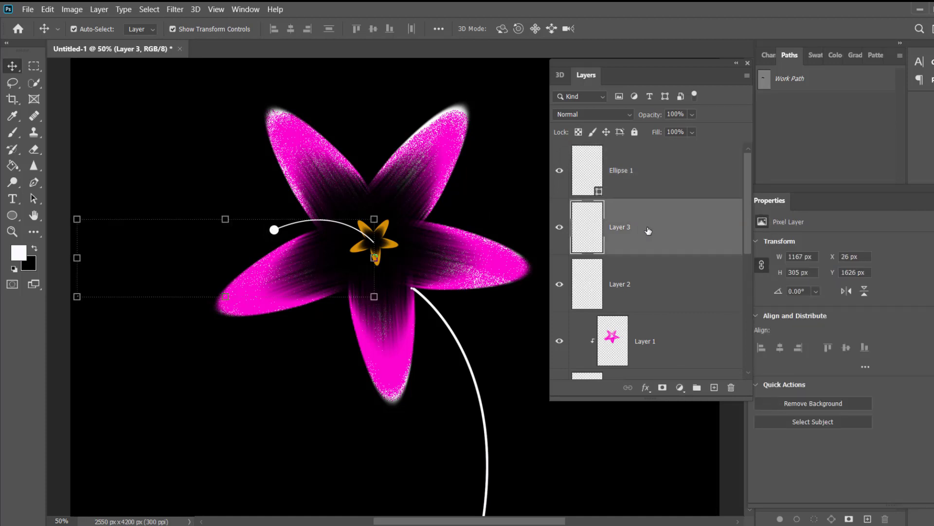
# Duplicate the filament, move the copy up-left and enlarge it to about 135%.
pyautogui.moveTo(349, 227)
pyautogui.mouseDown()
pyautogui.moveTo(339, 211)
pyautogui.moveTo(402, 227)
pyautogui.mouseUp()
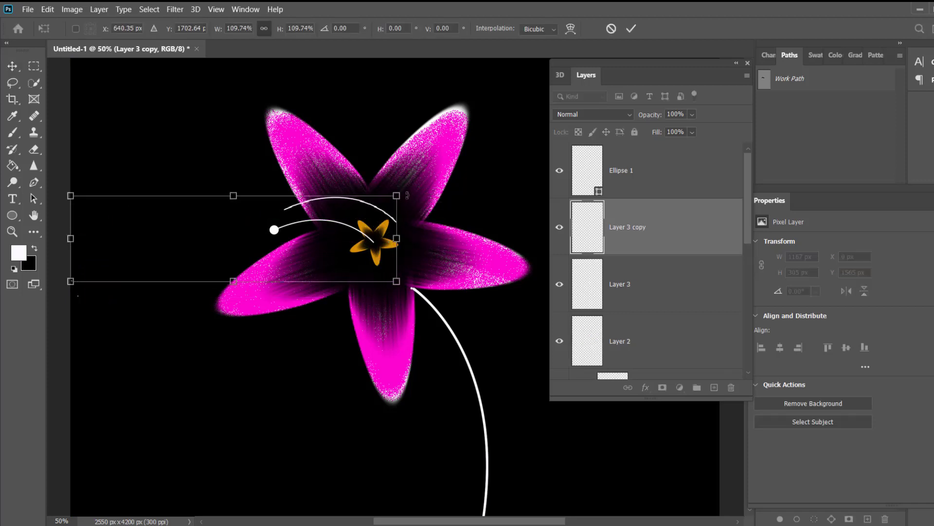
pyautogui.moveTo(392, 248); pyautogui.dragTo(371, 239)
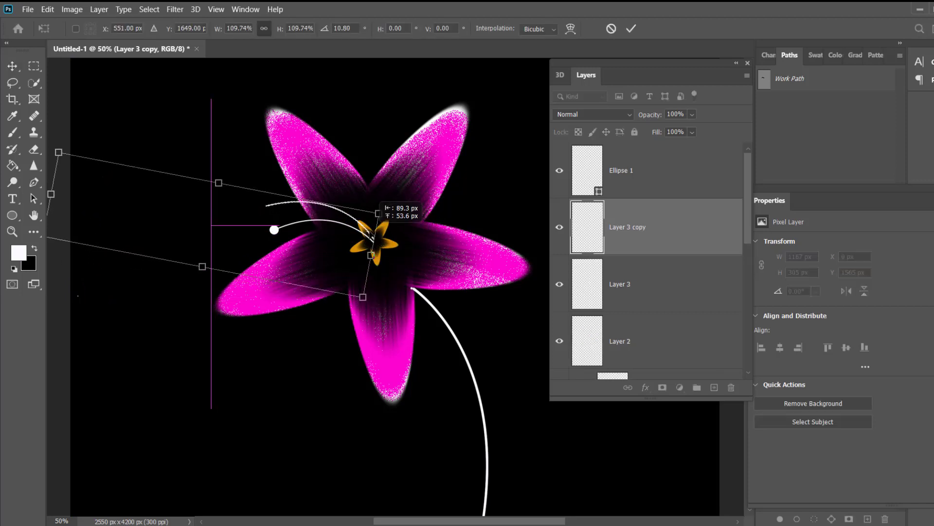
pyautogui.moveTo(58, 157); pyautogui.dragTo(53, 156)
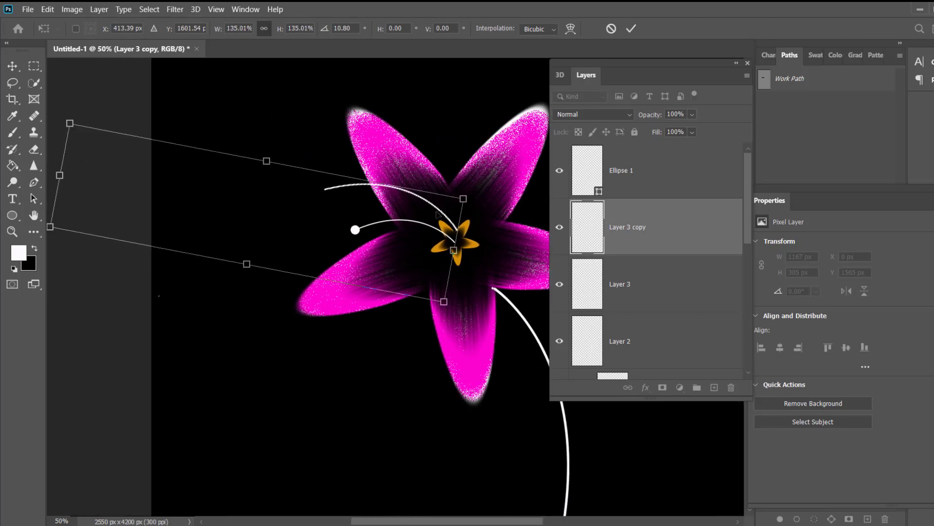
pyautogui.moveTo(437, 214); pyautogui.dragTo(437, 224)
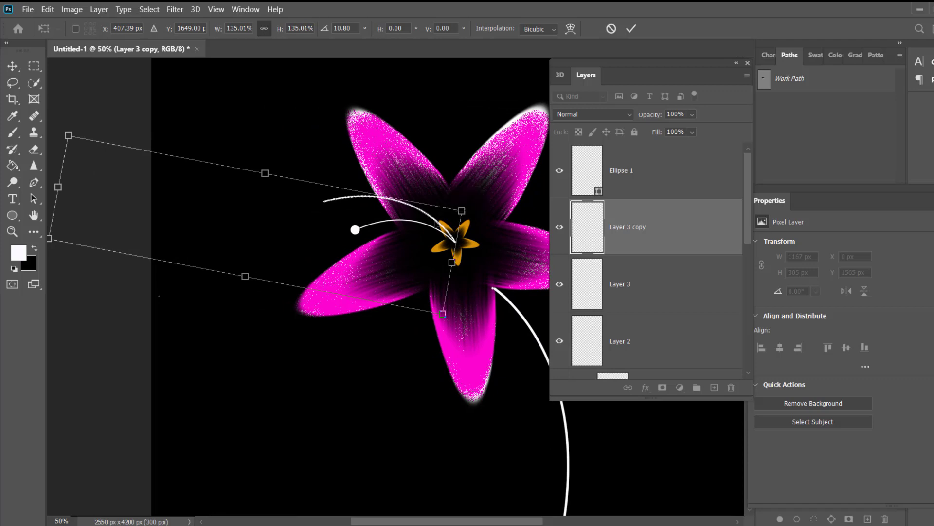
pyautogui.click(631, 28)
pyautogui.click(464, 107)
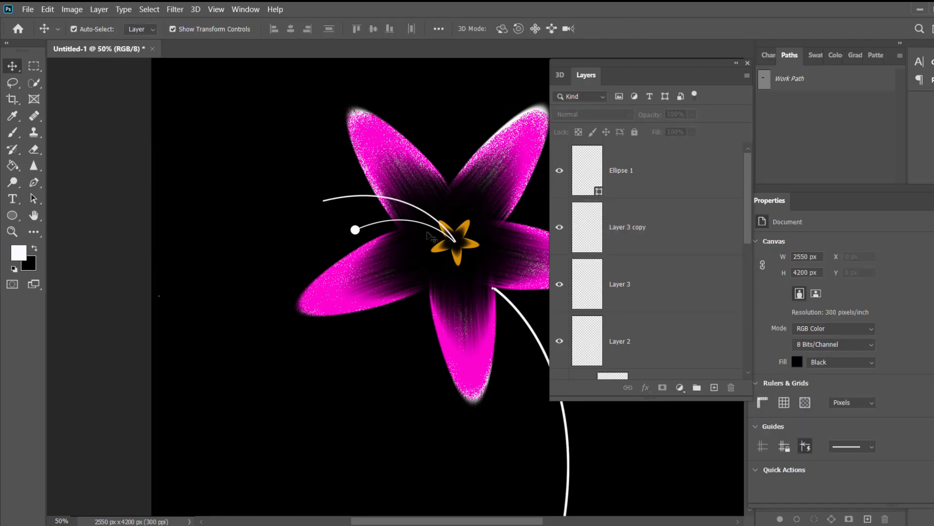
# Duplicate the white dot to the new filament's end and lengthen Layer 3 copy slightly downward.
pyautogui.moveTo(355, 229); pyautogui.dragTo(326, 199)
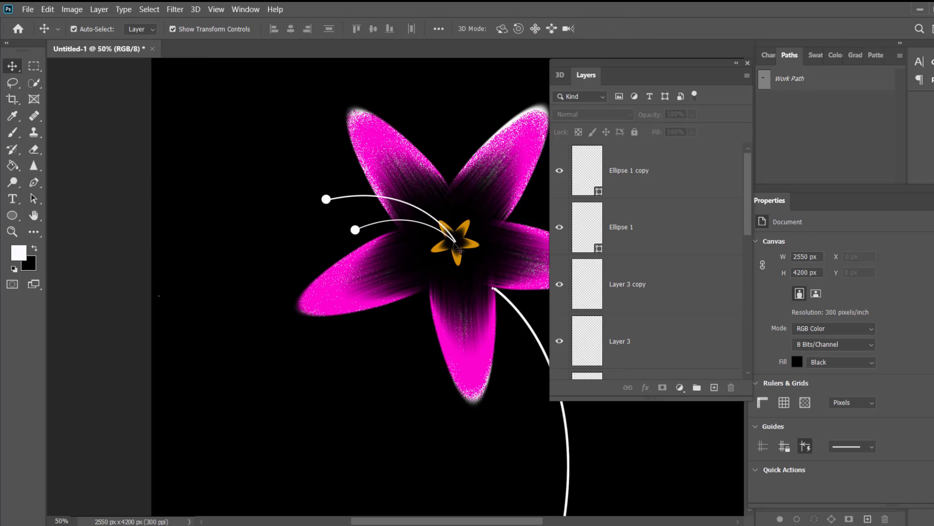
pyautogui.click(459, 243)
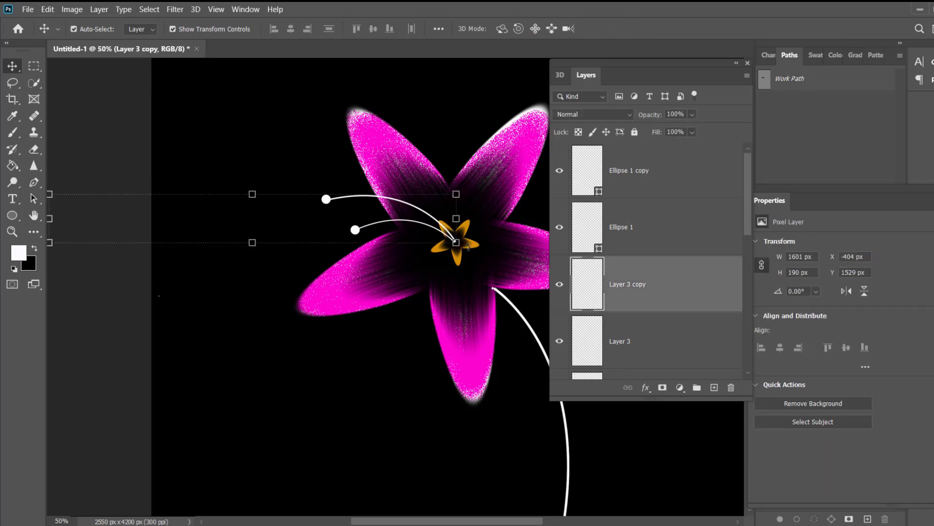
pyautogui.moveTo(456, 242); pyautogui.dragTo(456, 245)
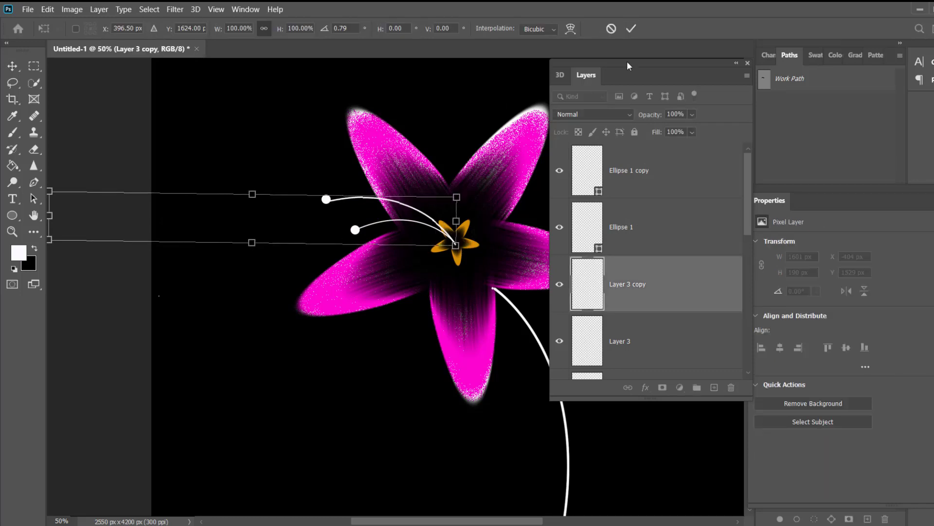
pyautogui.click(631, 28)
pyautogui.click(506, 80)
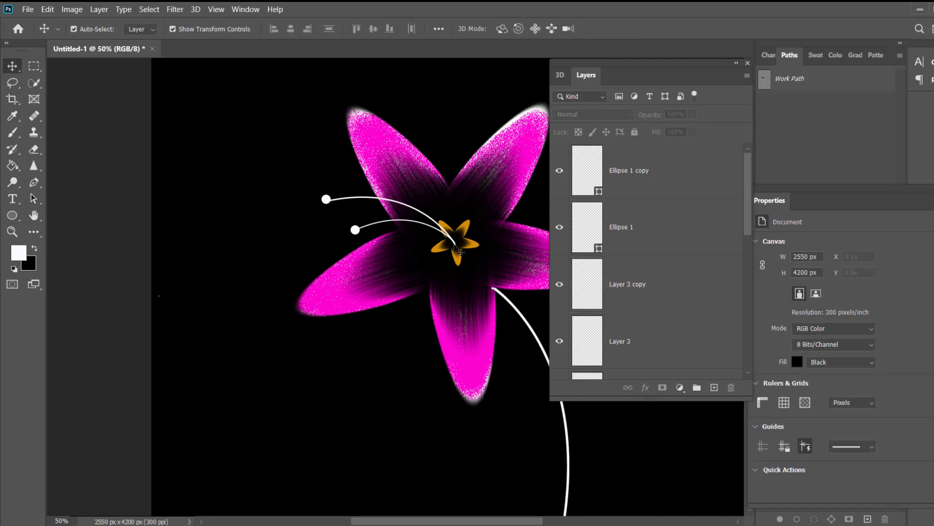
# Zoom to 66.7%, nudge Layer 3 copy right and align Ellipse 1 copy with its tip.
pyautogui.hotkey('ctrl', '+')
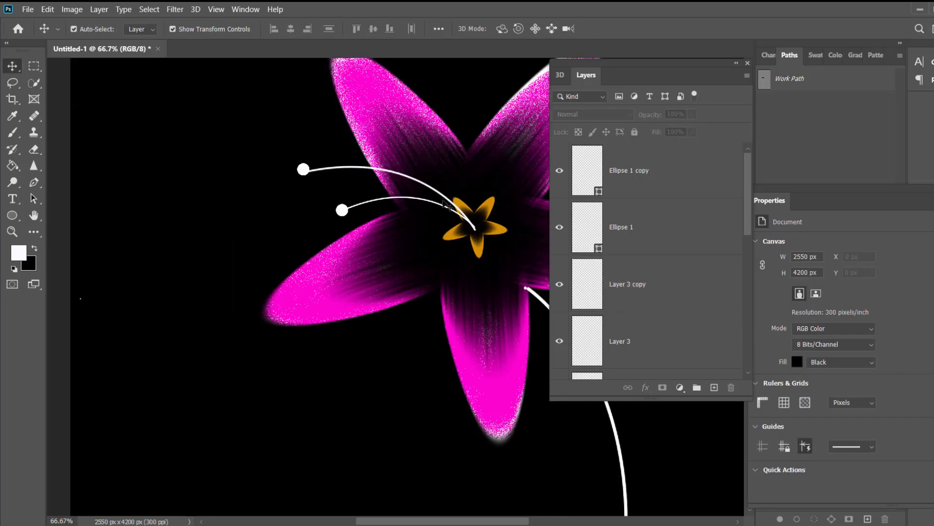
pyautogui.click(446, 200)
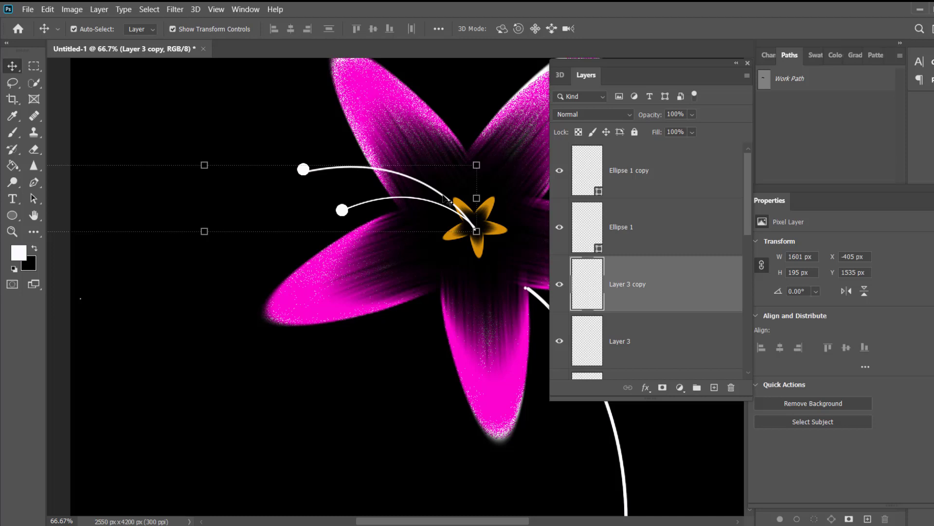
pyautogui.press('Right')
pyautogui.press('Right')
pyautogui.press('Right')
pyautogui.press('Right')
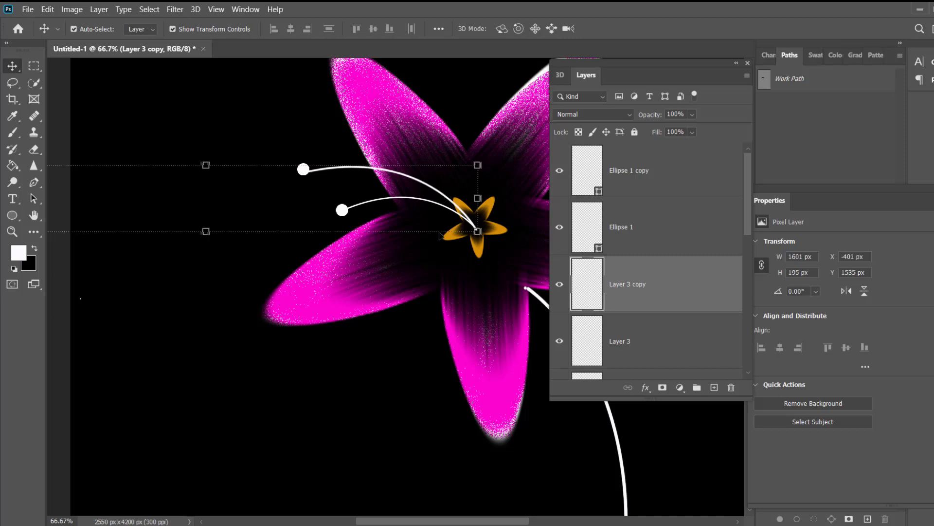
pyautogui.click(391, 350)
pyautogui.moveTo(303, 169); pyautogui.dragTo(302, 174)
pyautogui.click(282, 214)
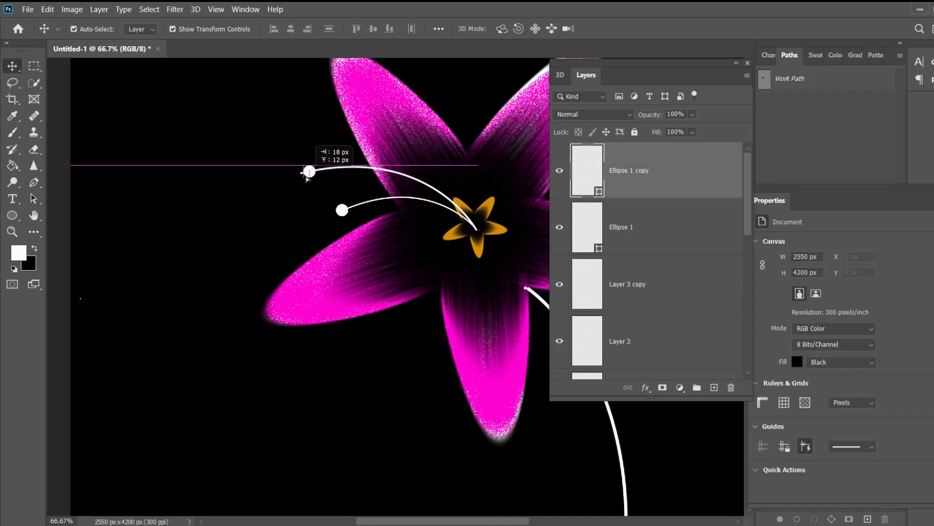
pyautogui.click(286, 211)
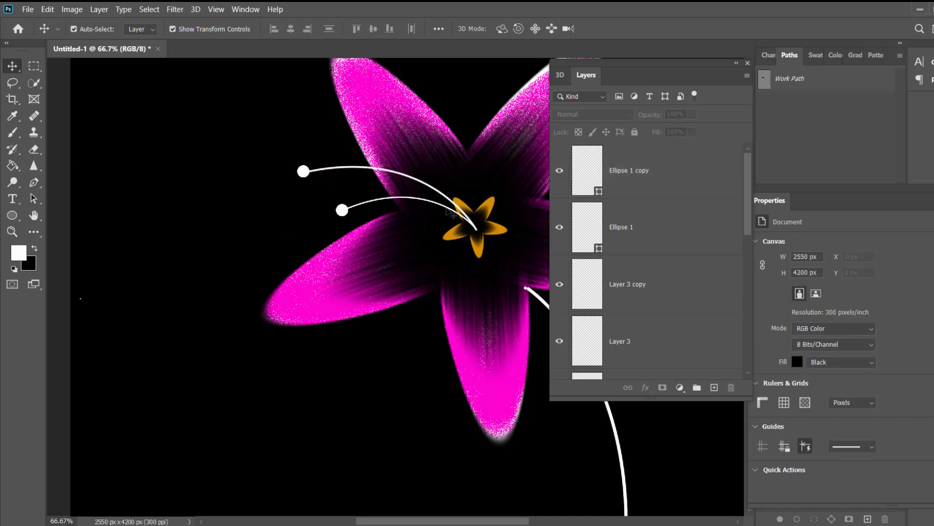
# Duplicate the stamen curve, scale it to about 76% and rotate it -6.46° toward the centre.
pyautogui.moveTo(441, 206); pyautogui.dragTo(457, 233)
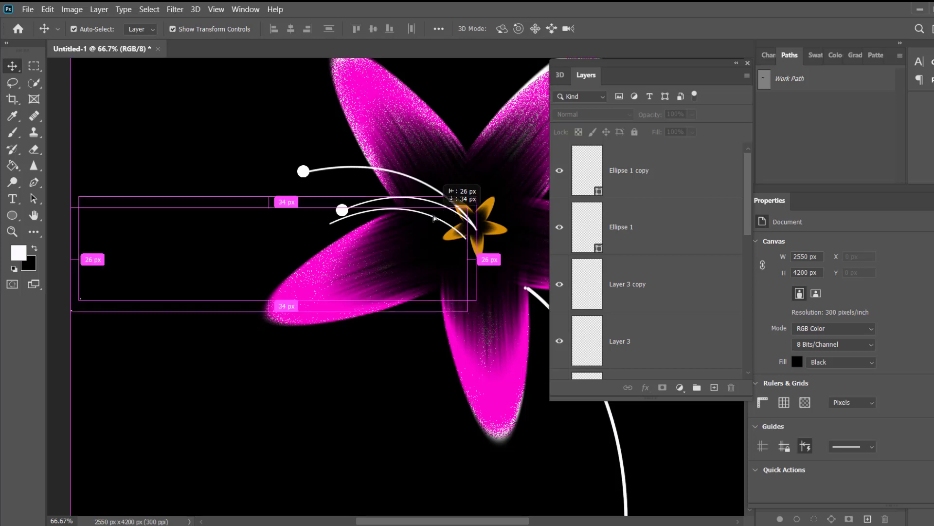
pyautogui.moveTo(466, 313); pyautogui.dragTo(369, 288)
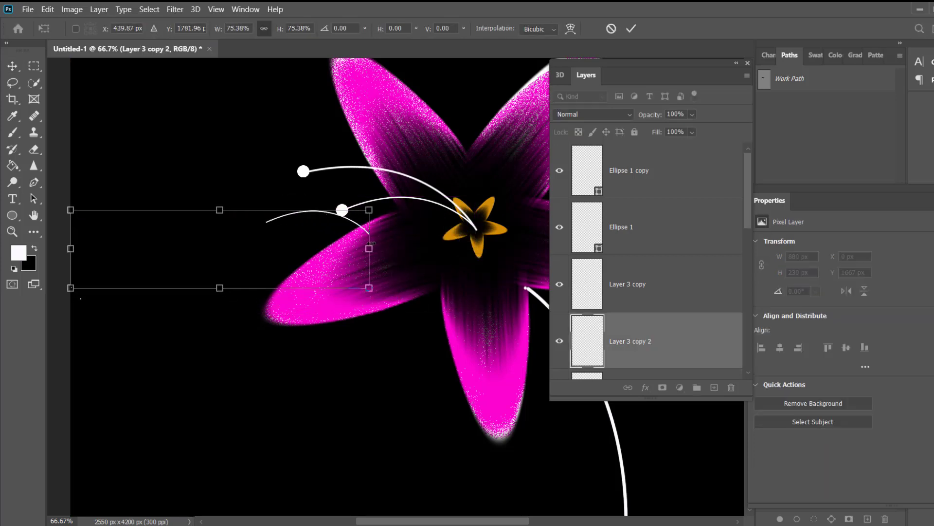
pyautogui.moveTo(369, 232)
pyautogui.mouseDown()
pyautogui.moveTo(476, 230)
pyautogui.moveTo(477, 200)
pyautogui.mouseUp()
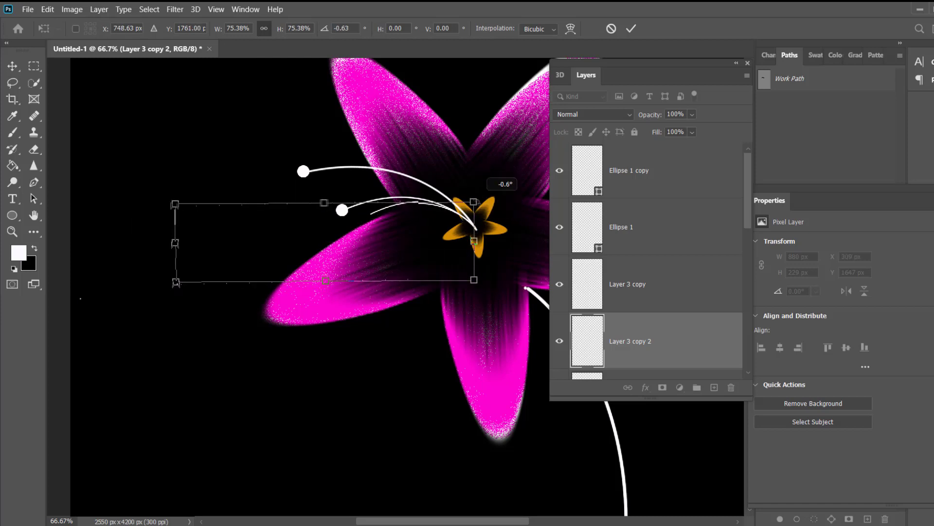
pyautogui.moveTo(176, 294); pyautogui.dragTo(181, 309)
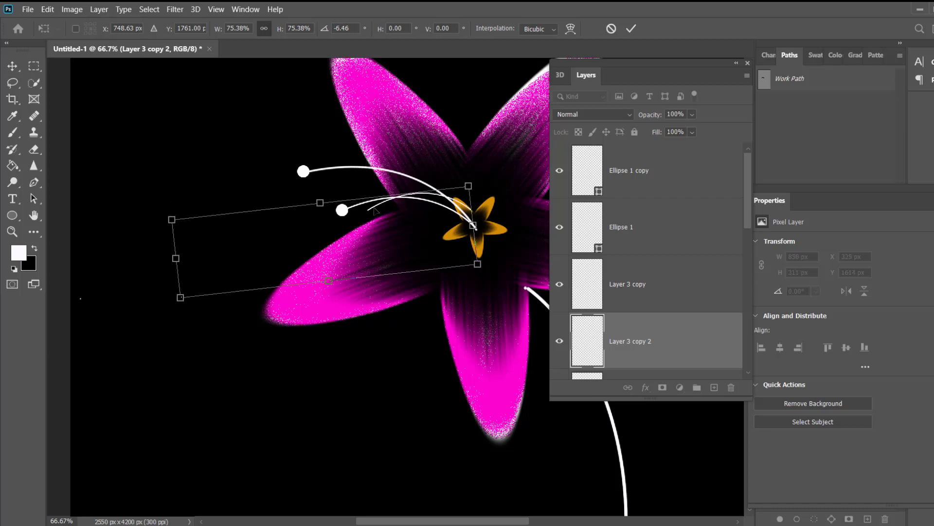
pyautogui.moveTo(374, 209); pyautogui.dragTo(378, 229)
pyautogui.moveTo(486, 288); pyautogui.dragTo(485, 271)
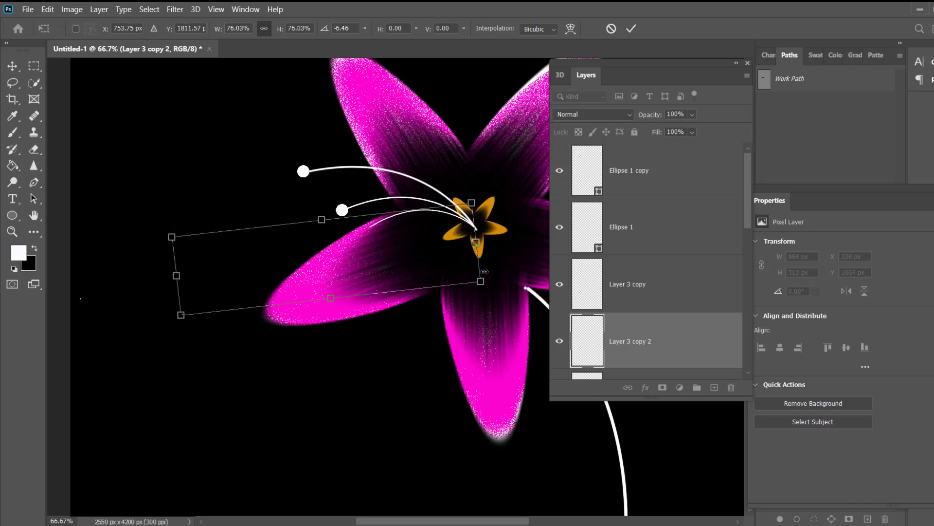
pyautogui.click(631, 28)
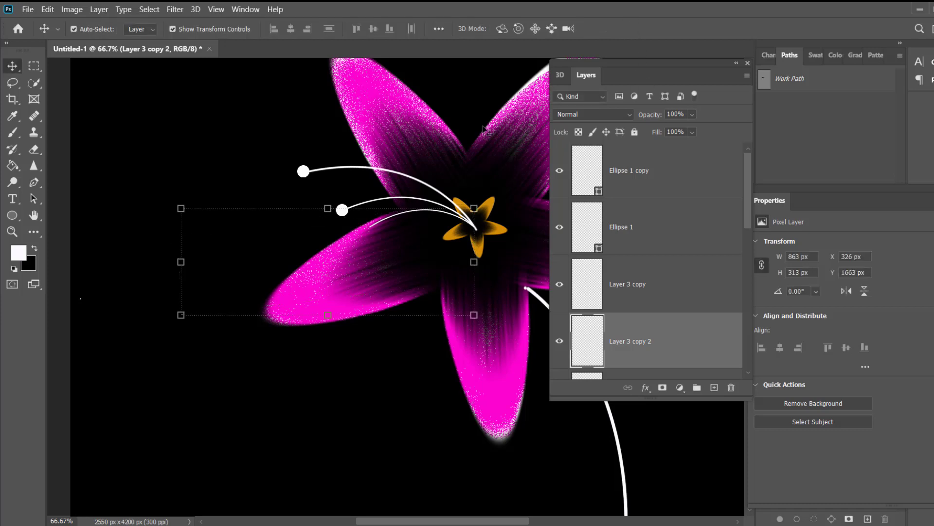
# Copy a white dot onto the new curve's tip, then select the white stem layer.
pyautogui.click(233, 189)
pyautogui.moveTo(342, 210); pyautogui.dragTo(371, 227)
pyautogui.click(552, 281)
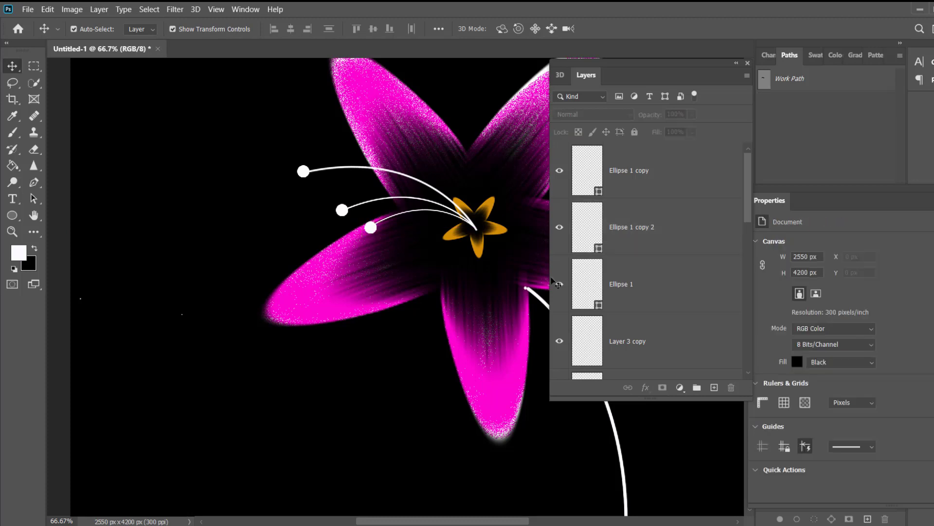
pyautogui.moveTo(679, 65); pyautogui.dragTo(832, 86)
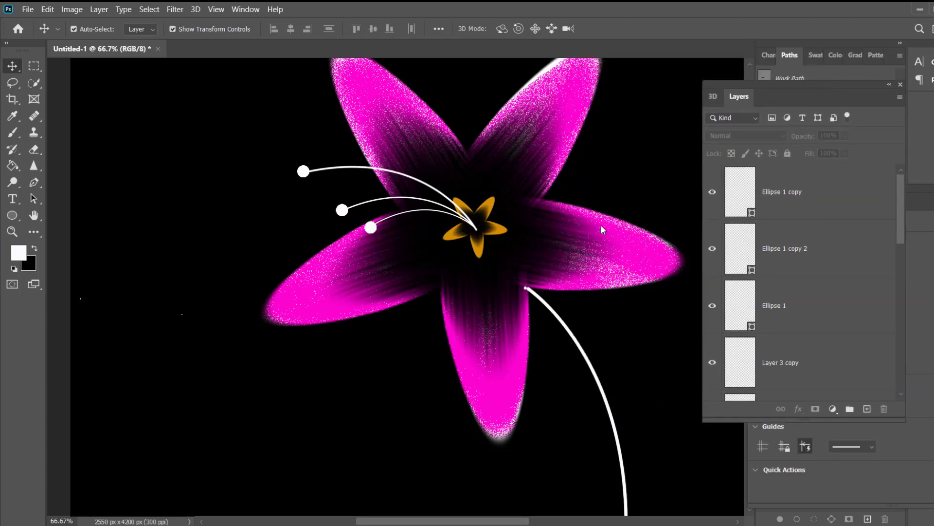
pyautogui.scroll(-3, 602, 230)
pyautogui.click(565, 297)
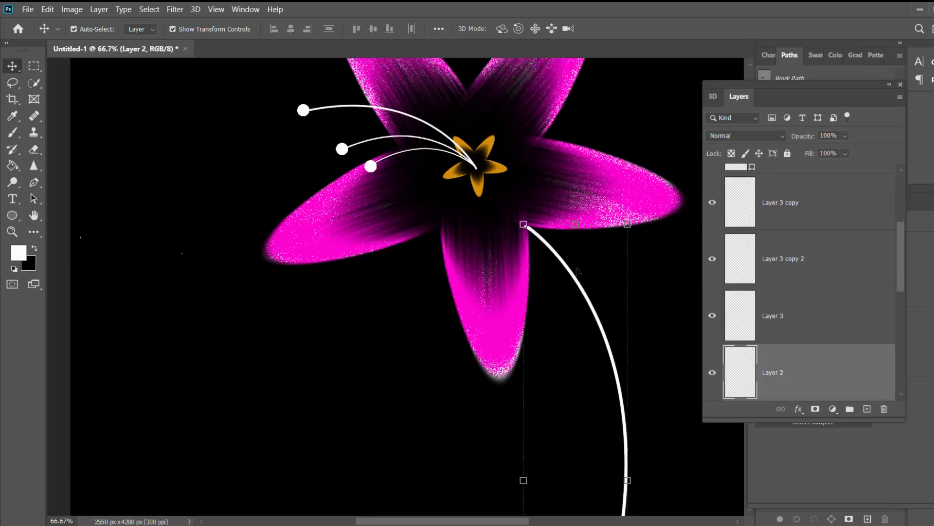
pyautogui.moveTo(577, 271); pyautogui.dragTo(579, 271)
pyautogui.scroll(-2, 798, 265)
# Move the stem's Layer 2 below Rectangle 1 copy 6 in the layer stack.
pyautogui.moveTo(802, 265); pyautogui.dragTo(801, 375)
pyautogui.scroll(-2, 796, 272)
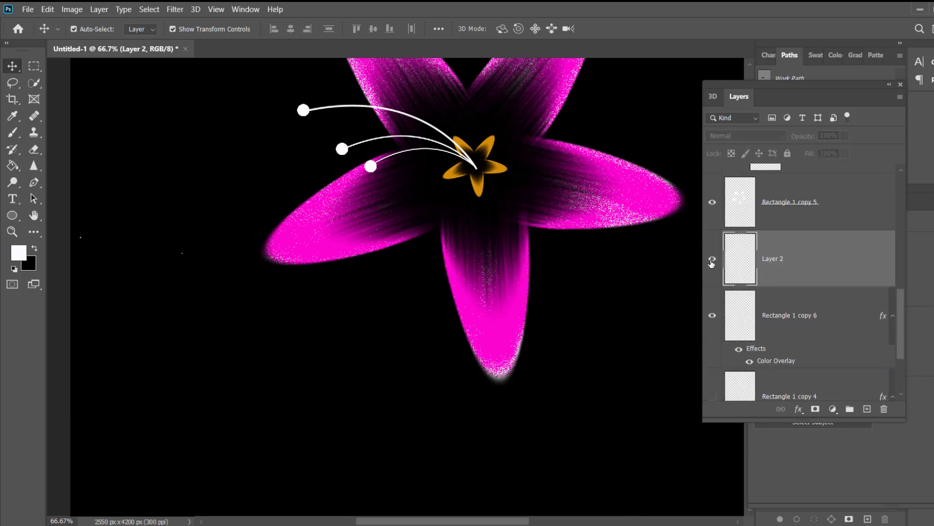
pyautogui.moveTo(729, 267); pyautogui.dragTo(765, 307)
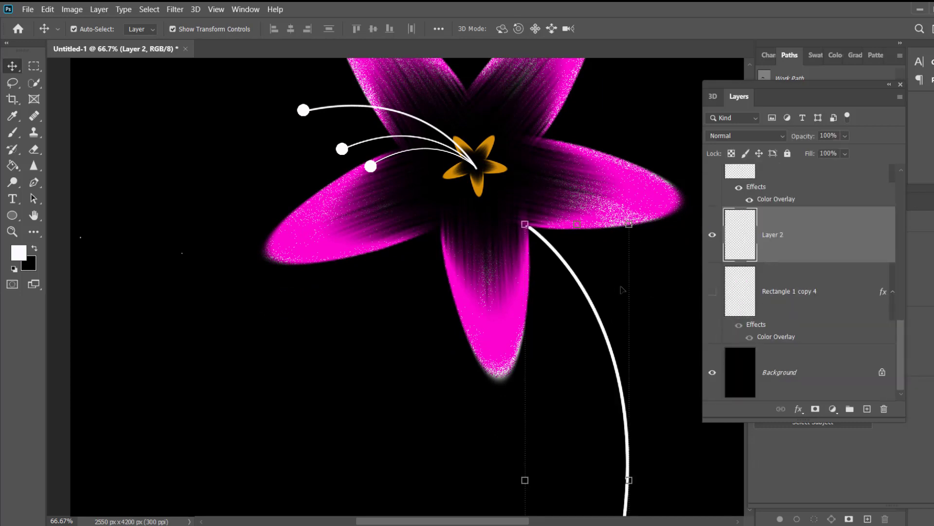
pyautogui.moveTo(569, 271); pyautogui.dragTo(567, 269)
# Warp the stem's top handles so it curves up into the flower's base.
pyautogui.click(47, 9)
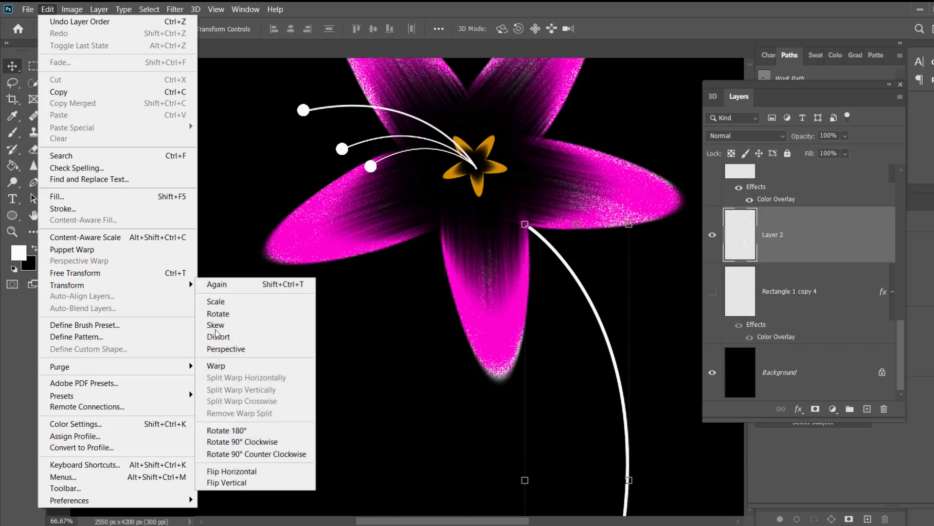
pyautogui.click(221, 365)
pyautogui.click(525, 226)
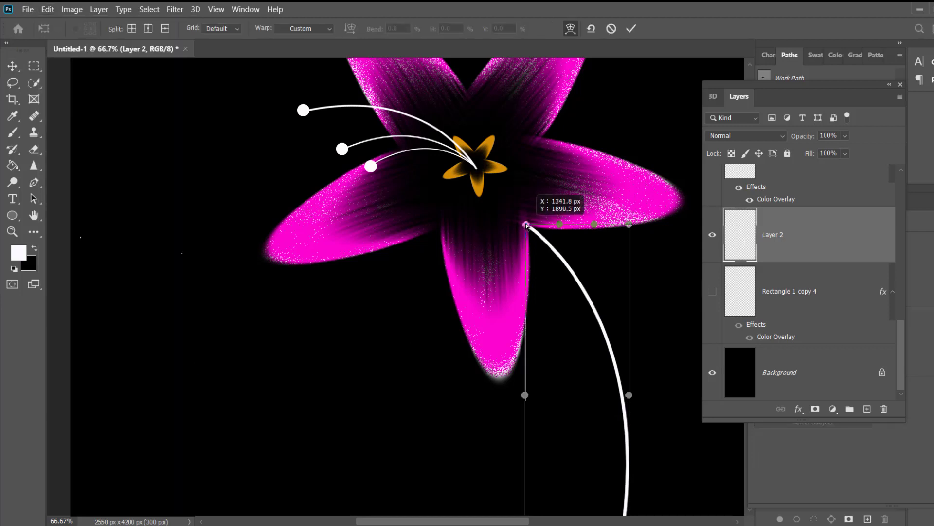
pyautogui.moveTo(560, 225); pyautogui.dragTo(549, 229)
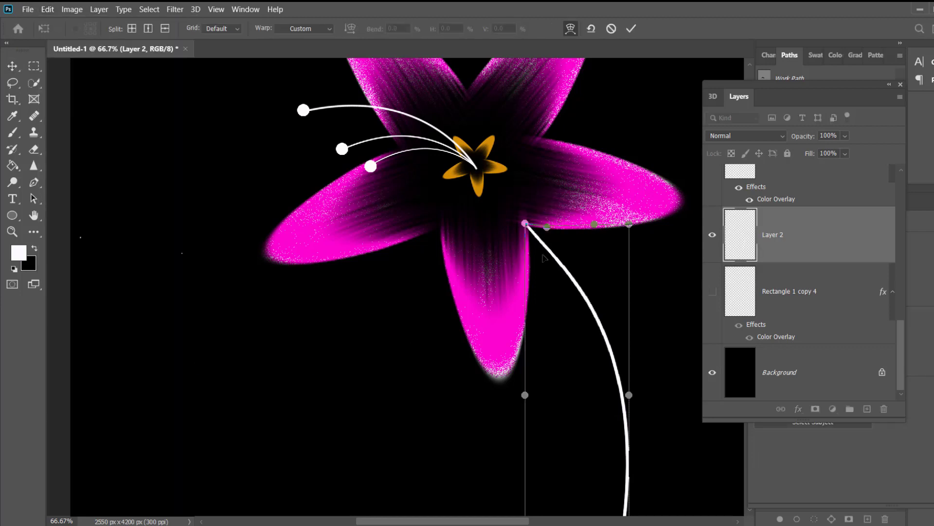
pyautogui.moveTo(525, 395); pyautogui.dragTo(556, 338)
pyautogui.moveTo(526, 223); pyautogui.dragTo(530, 227)
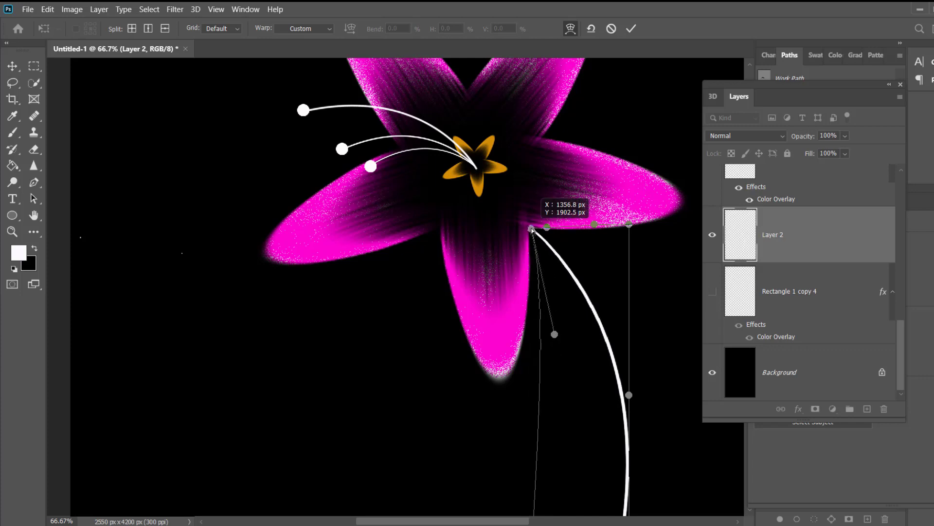
pyautogui.moveTo(554, 335); pyautogui.dragTo(564, 312)
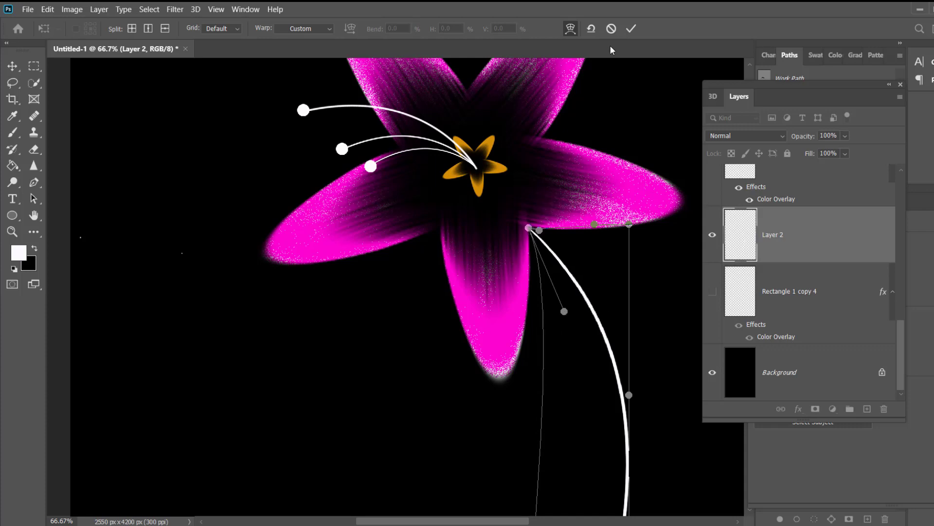
pyautogui.click(631, 28)
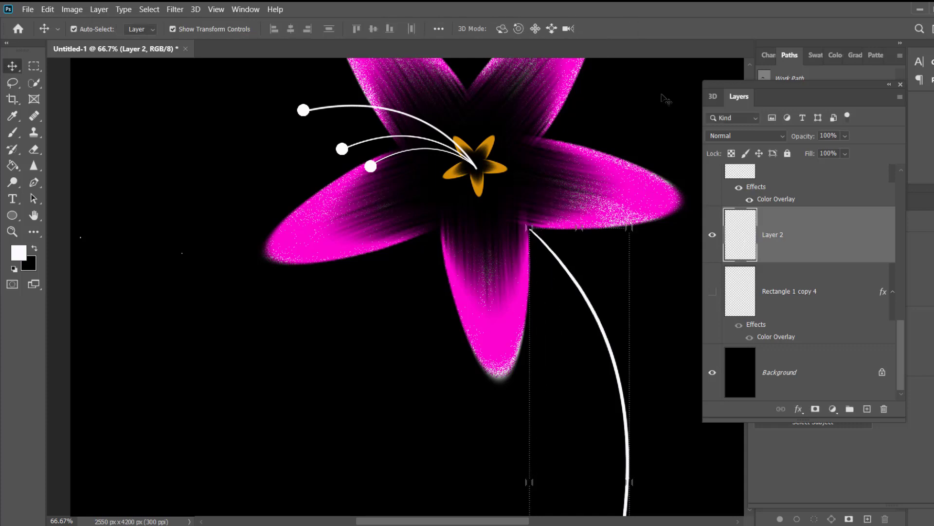
# Nudge the warped stem up and left with the arrow keys, then deselect.
pyautogui.click(549, 246)
pyautogui.press('Left')
pyautogui.press('Left')
pyautogui.press('Left')
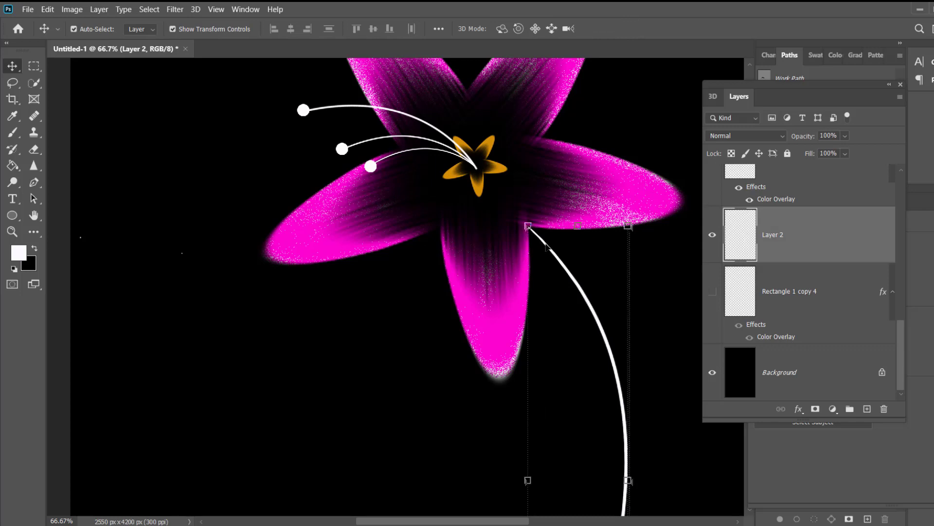
pyautogui.press('Up')
pyautogui.press('Up')
pyautogui.press('Up')
pyautogui.click(421, 323)
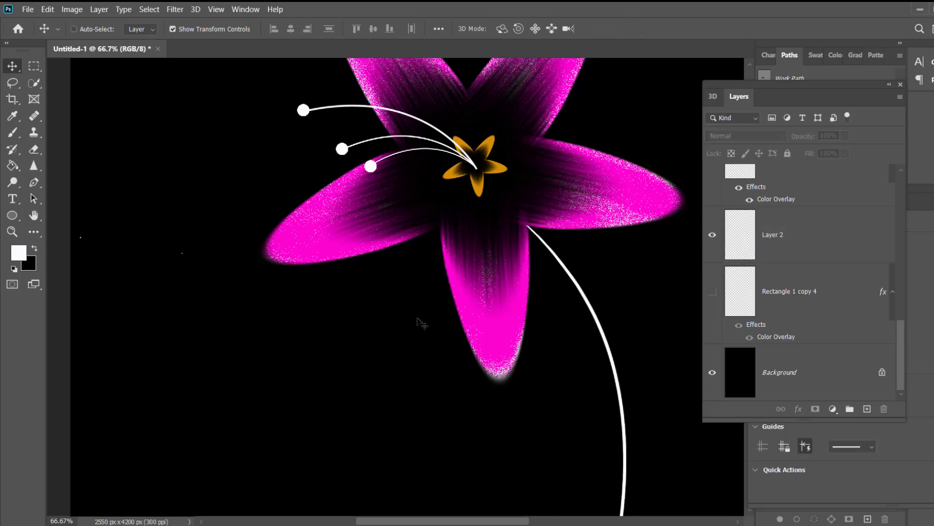
# Group the lily's petal, filament and dot layers, undo the extra grouping, and select Group 1.
pyautogui.hotkey('ctrl', '-')
pyautogui.hotkey('ctrl', '-')
pyautogui.hotkey('ctrl', '-')
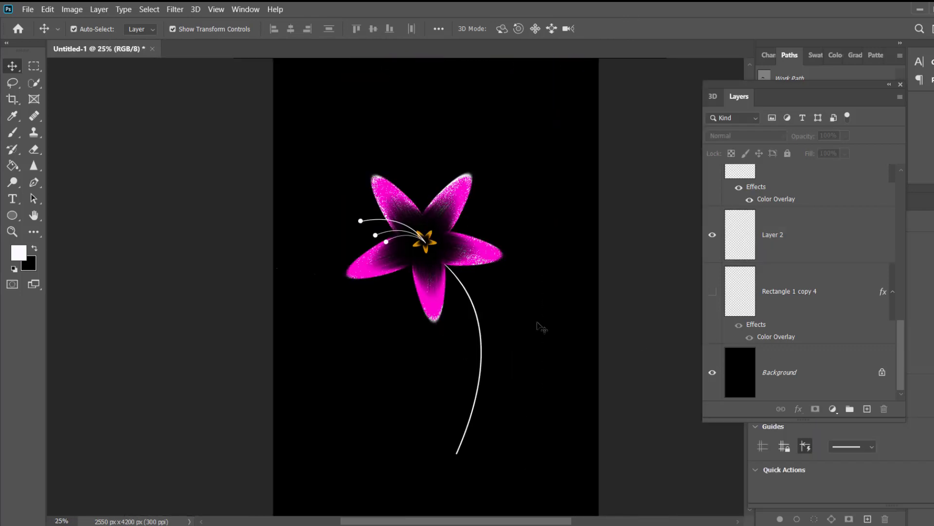
pyautogui.hotkey('ctrl', 'z')
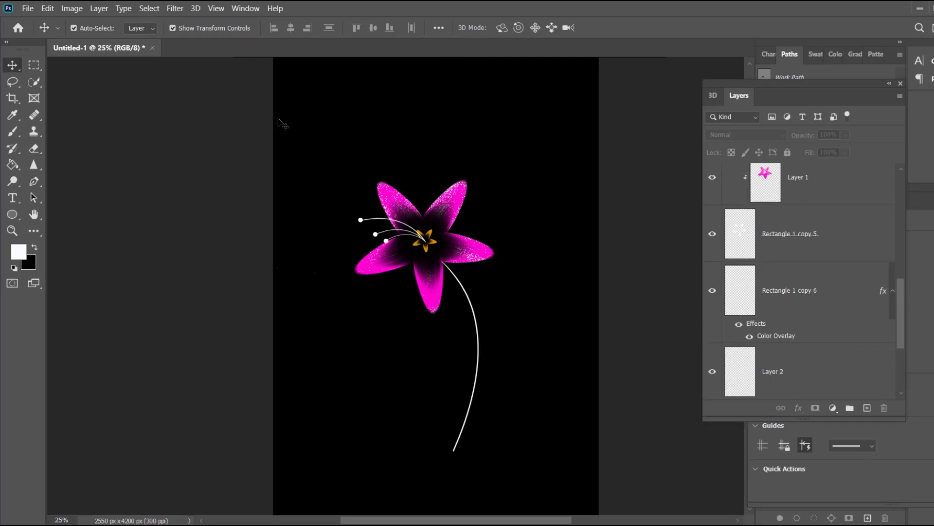
pyautogui.click(815, 263)
pyautogui.scroll(-5, 815, 263)
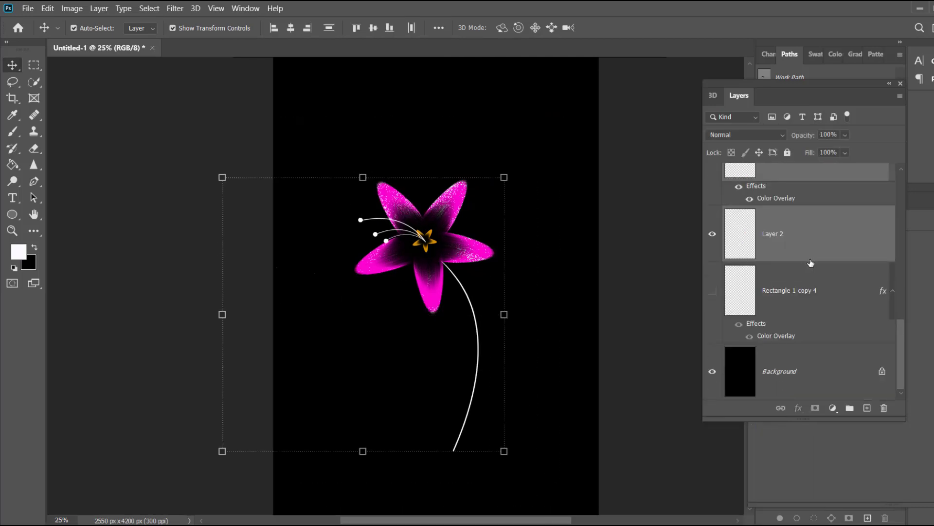
pyautogui.scroll(3, 815, 306)
pyautogui.scroll(3, 813, 302)
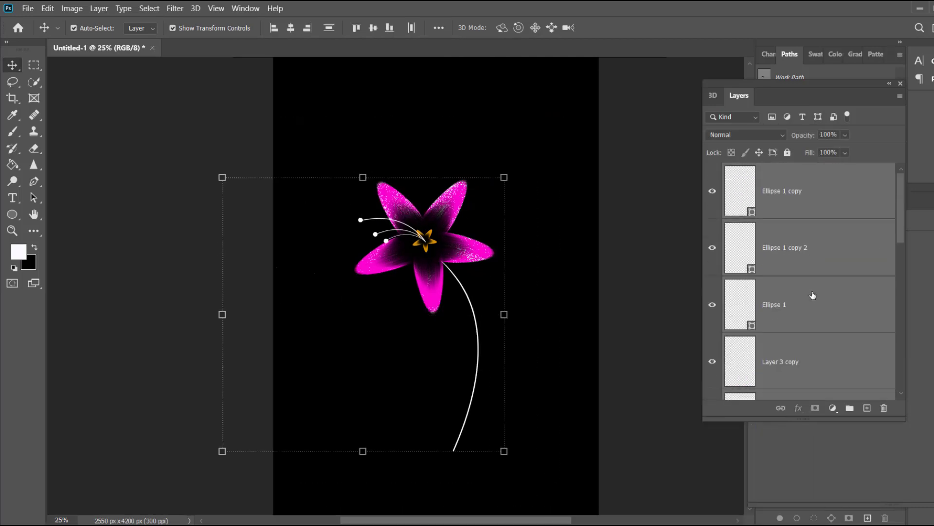
pyautogui.moveTo(848, 392); pyautogui.dragTo(849, 408)
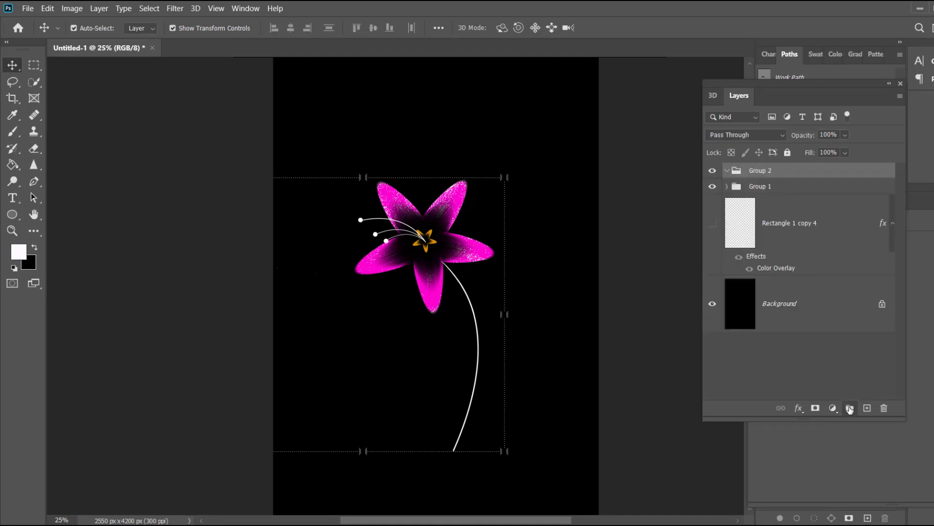
pyautogui.hotkey('ctrl', 'z')
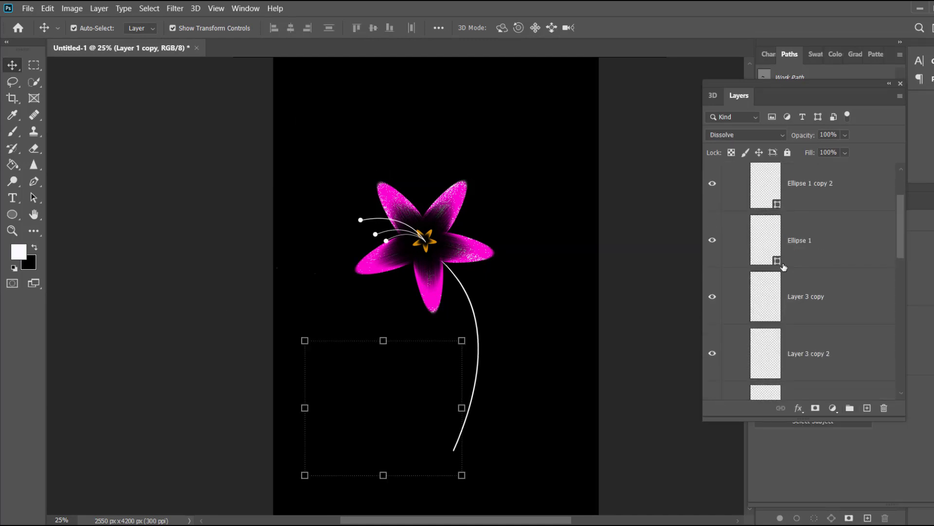
pyautogui.keyDown('ctrl'); pyautogui.click(581, 282); pyautogui.keyUp('ctrl')
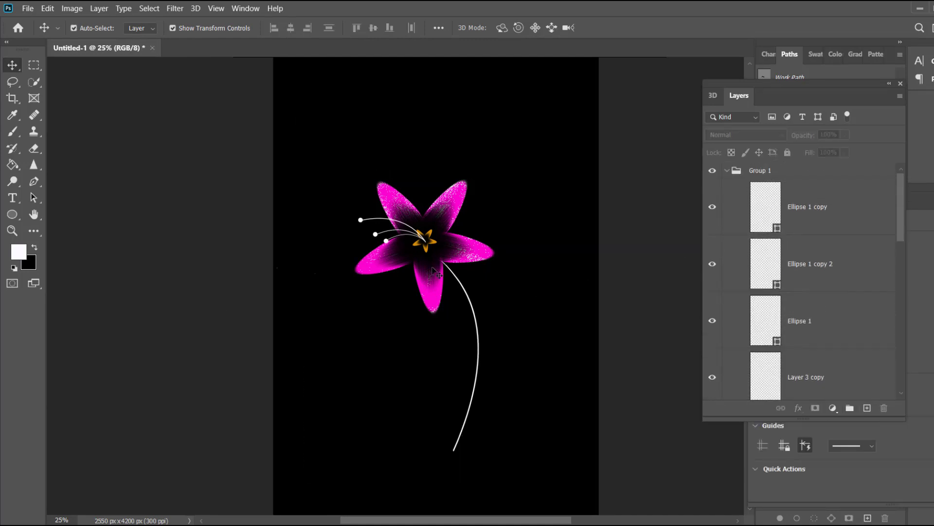
pyautogui.click(754, 167)
# Duplicate the lily down-left and scale the copy to about 47% beside the stem.
pyautogui.moveTo(274, 129); pyautogui.dragTo(512, 430)
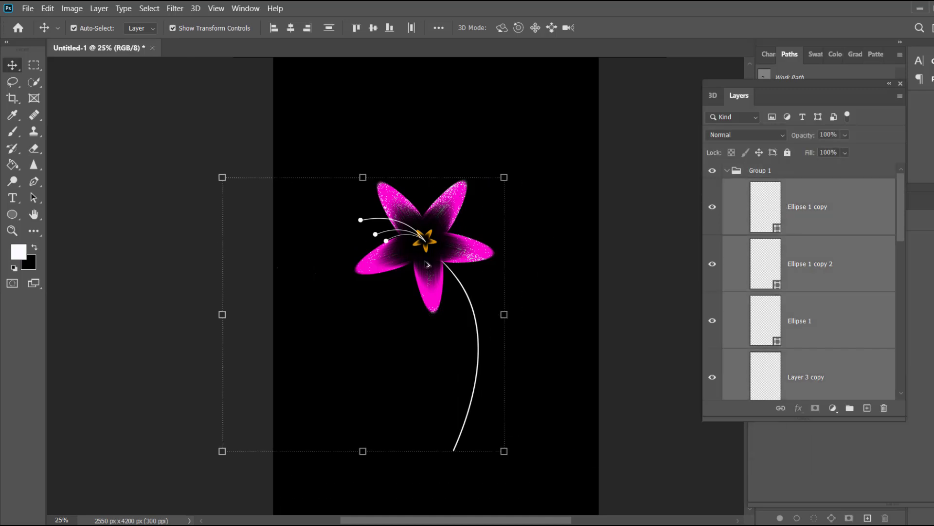
pyautogui.moveTo(426, 264); pyautogui.dragTo(374, 347)
pyautogui.hotkey('ctrl', 't')
pyautogui.moveTo(446, 267); pyautogui.dragTo(398, 362)
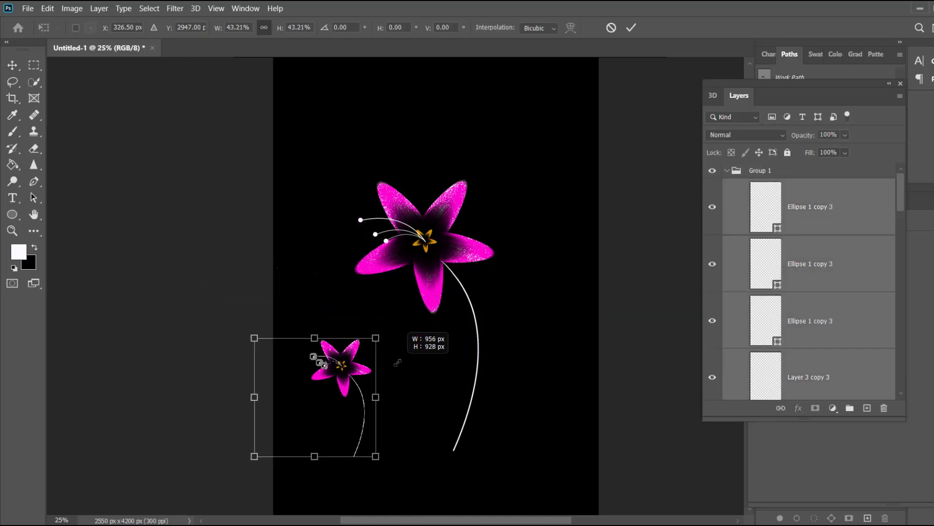
pyautogui.moveTo(336, 370); pyautogui.dragTo(440, 360)
pyautogui.moveTo(484, 444); pyautogui.dragTo(482, 455)
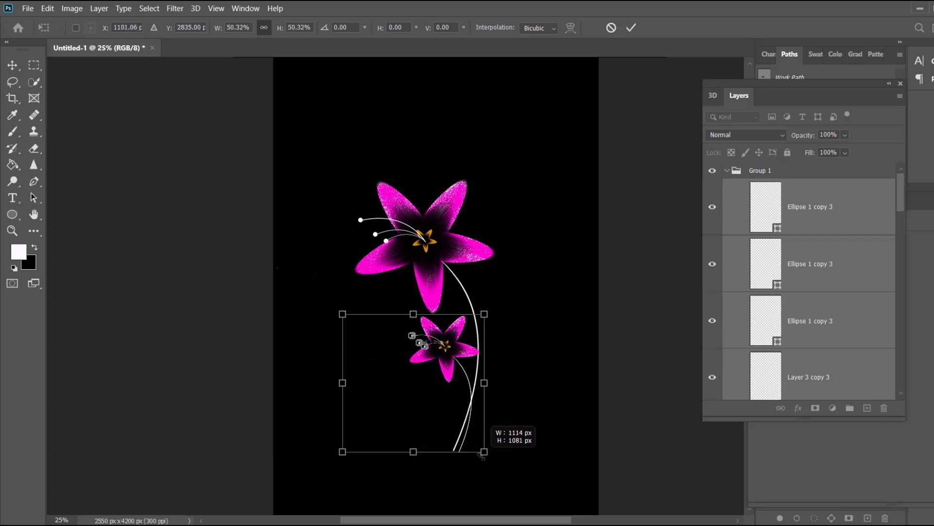
pyautogui.moveTo(431, 365); pyautogui.dragTo(430, 358)
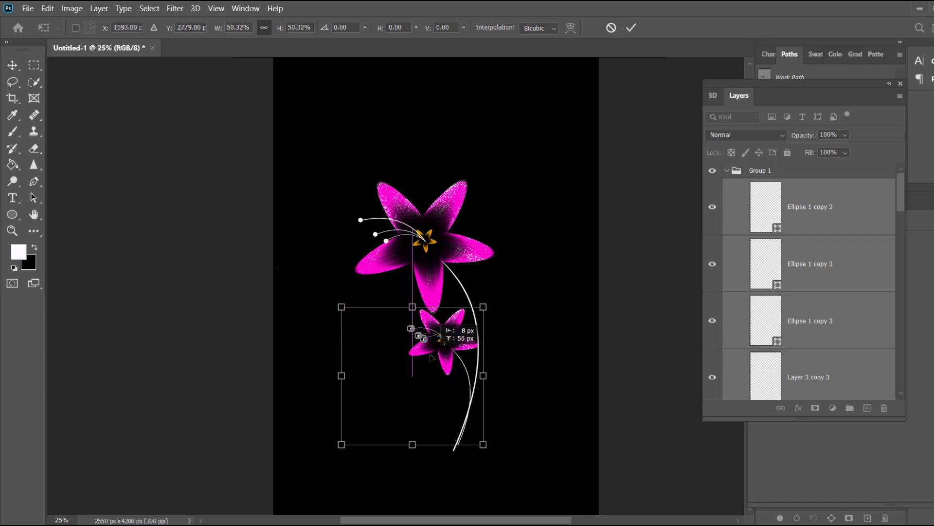
pyautogui.moveTo(430, 358); pyautogui.dragTo(460, 351)
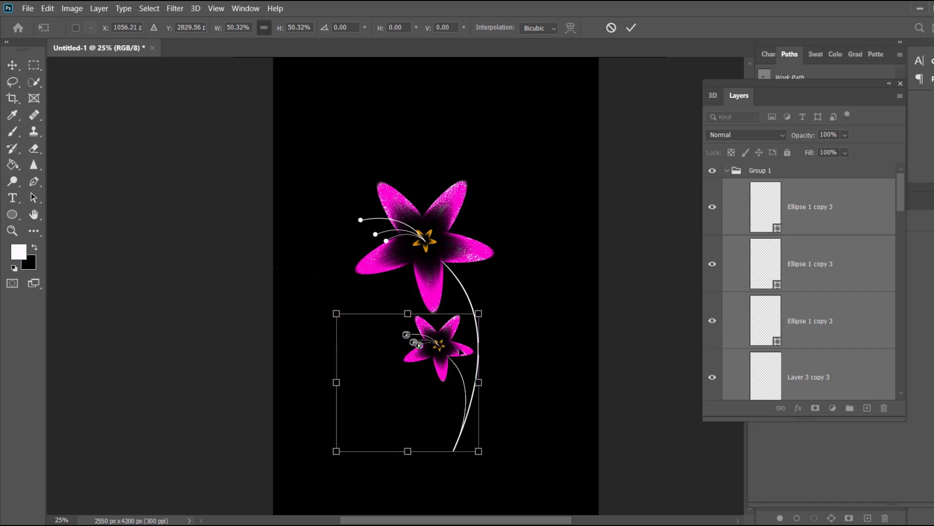
pyautogui.moveTo(479, 451); pyautogui.dragTo(469, 442)
pyautogui.moveTo(470, 345); pyautogui.dragTo(480, 355)
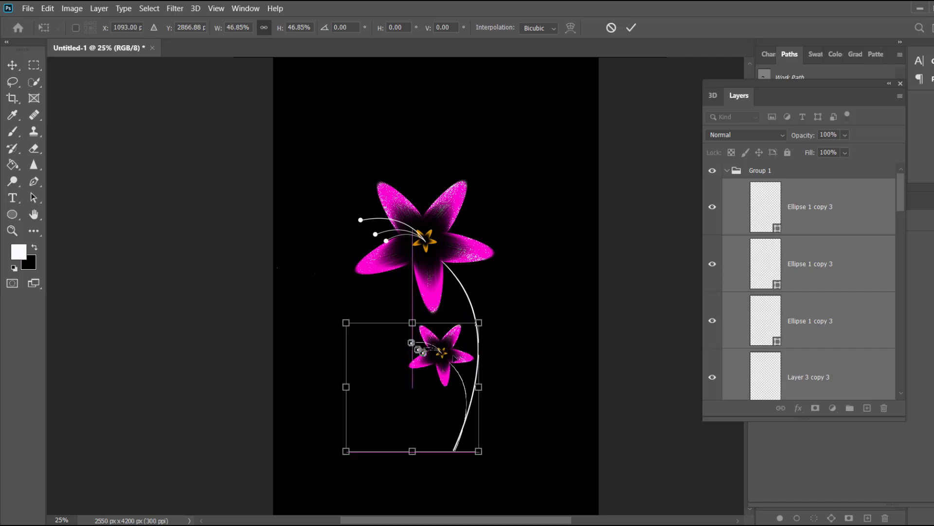
# Nudge the small lily into place with arrow keys, commit the 46.85% transform, and deselect.
pyautogui.hotkey('ctrl', '+')
pyautogui.scroll(-2, 550, 351)
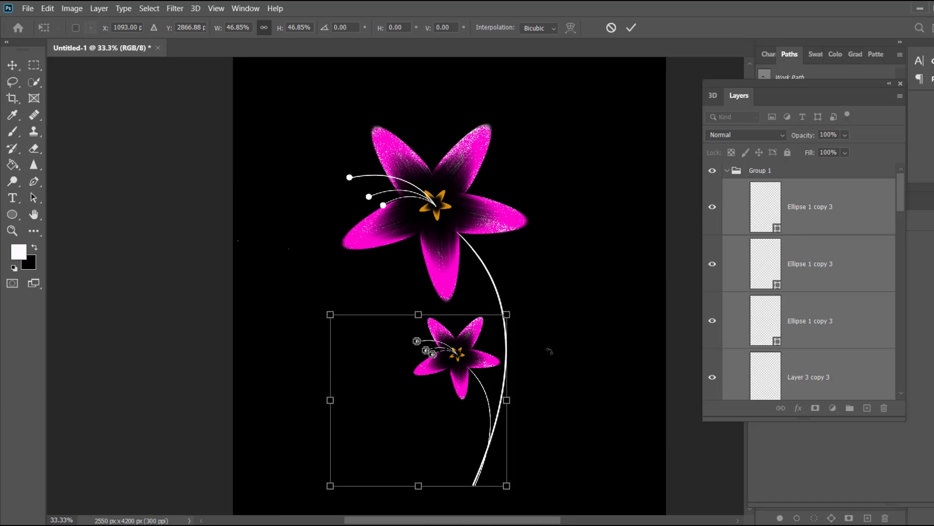
pyautogui.press('Left')
pyautogui.press('Left')
pyautogui.press('Left')
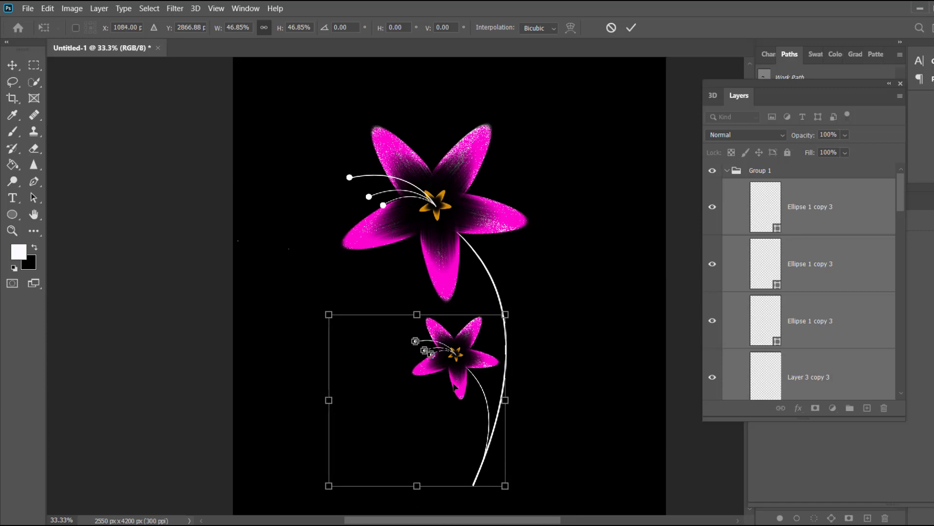
pyautogui.press('Left')
pyautogui.press('Up')
pyautogui.press('Up')
pyautogui.press('Up')
pyautogui.press('Up')
pyautogui.press('Up')
pyautogui.press('Up')
pyautogui.press('Up')
pyautogui.press('Up')
pyautogui.press('Right')
pyautogui.press('Right')
pyautogui.press('Right')
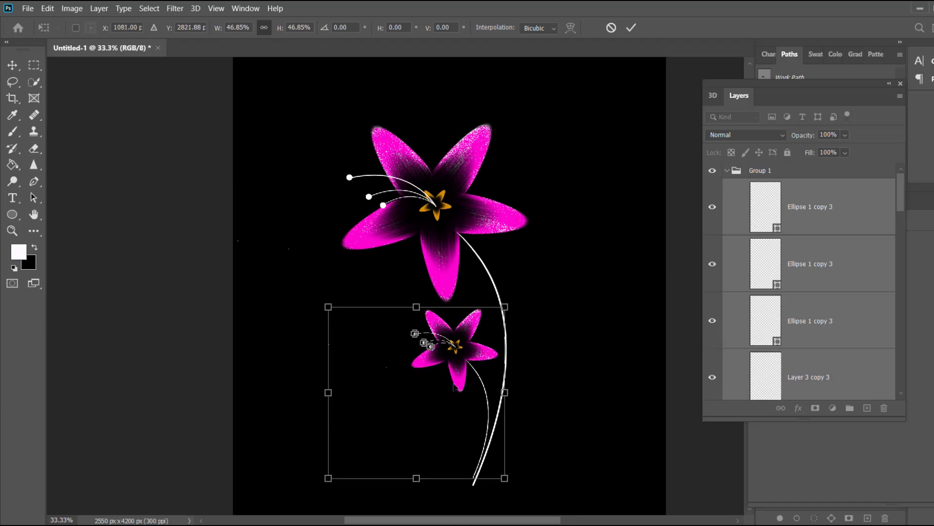
pyautogui.press('Right')
pyautogui.press('Right')
pyautogui.press('Right')
pyautogui.press('Right')
pyautogui.press('Right')
pyautogui.press('Right')
pyautogui.press('Up')
pyautogui.press('Up')
pyautogui.press('Up')
pyautogui.press('Up')
pyautogui.press('Up')
pyautogui.press('Up')
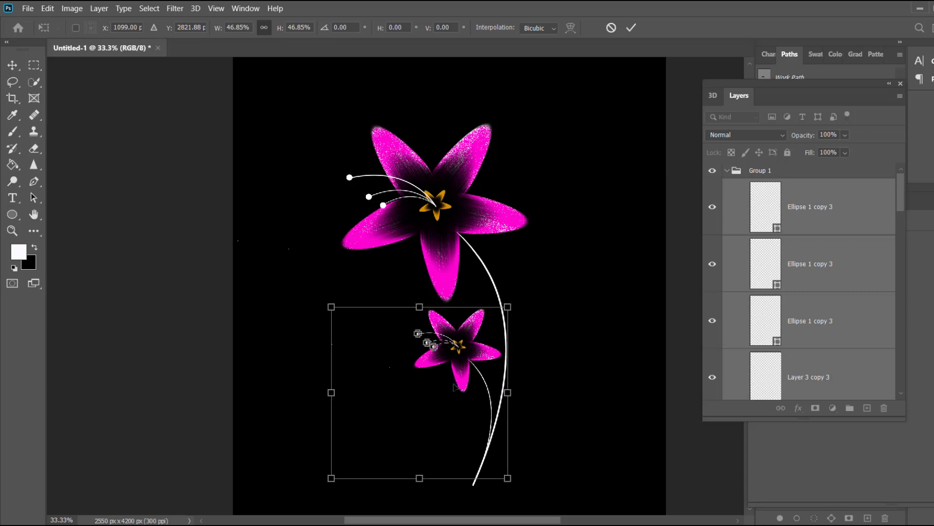
pyautogui.press('Return')
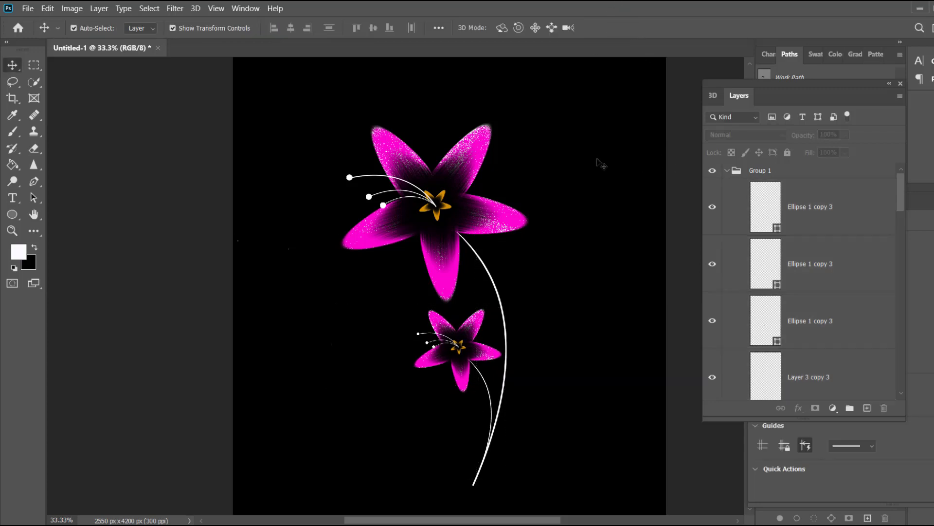
pyautogui.scroll(-1, 601, 164)
pyautogui.click(535, 311)
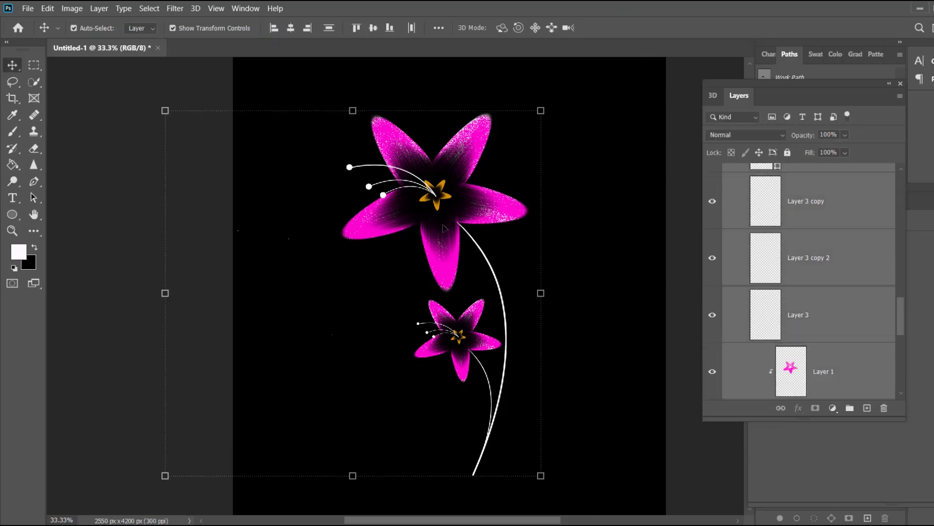
pyautogui.click(605, 271)
pyautogui.hotkey('ctrl', '-')
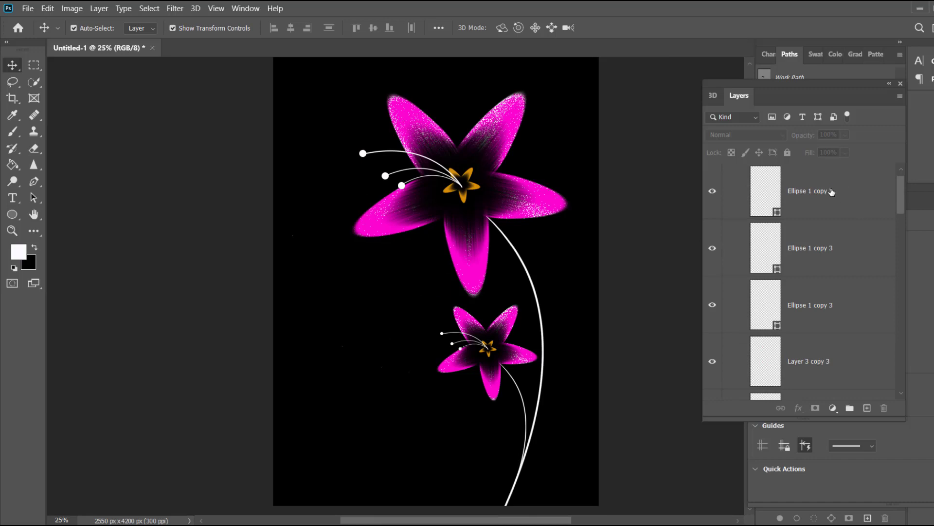
pyautogui.scroll(1, 815, 209)
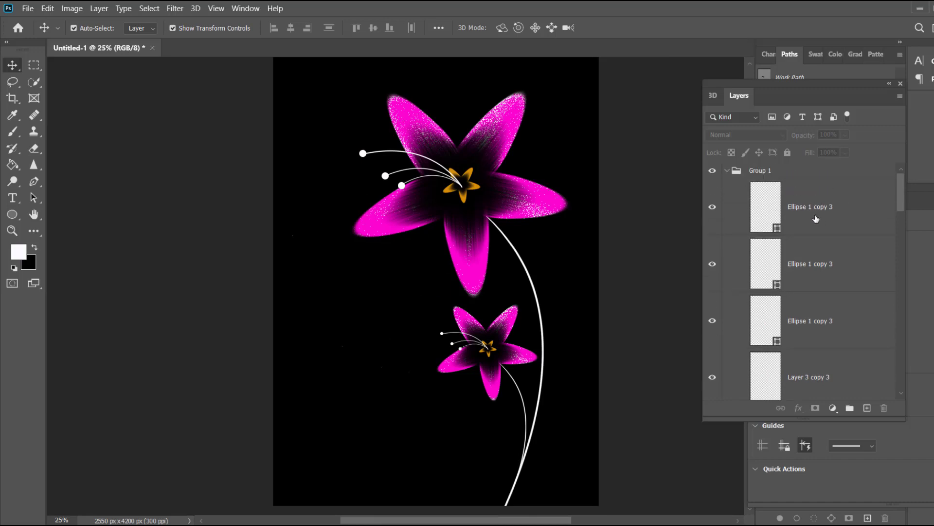
# Add a Hue/Saturation adjustment to Group 1: Hue about +148, Saturation +37, Lightness +4.
pyautogui.click(852, 174)
pyautogui.click(833, 407)
pyautogui.click(724, 266)
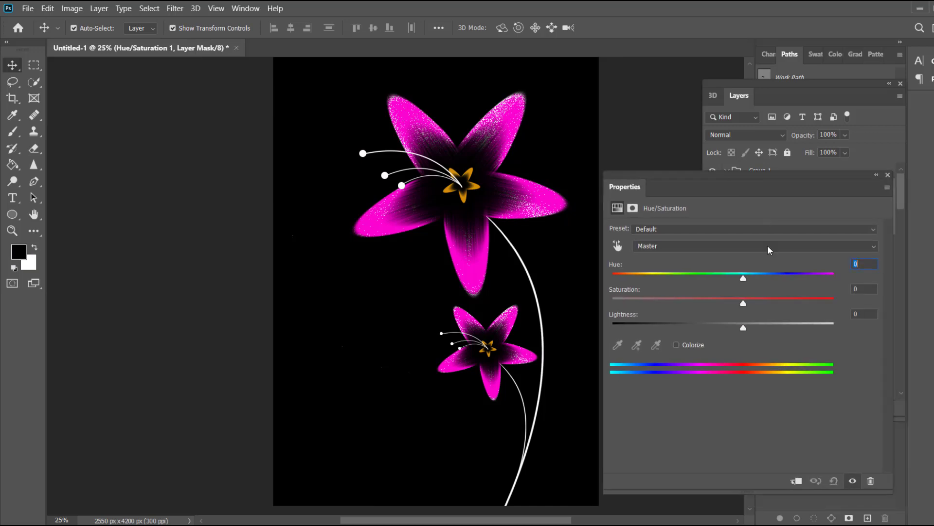
pyautogui.moveTo(744, 278); pyautogui.dragTo(787, 280)
pyautogui.moveTo(825, 290); pyautogui.dragTo(831, 290)
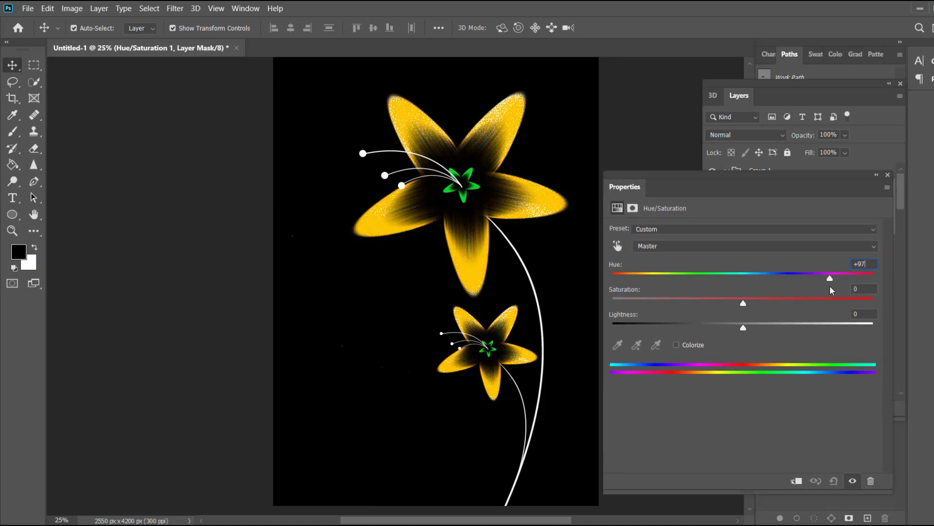
pyautogui.moveTo(831, 291); pyautogui.dragTo(856, 287)
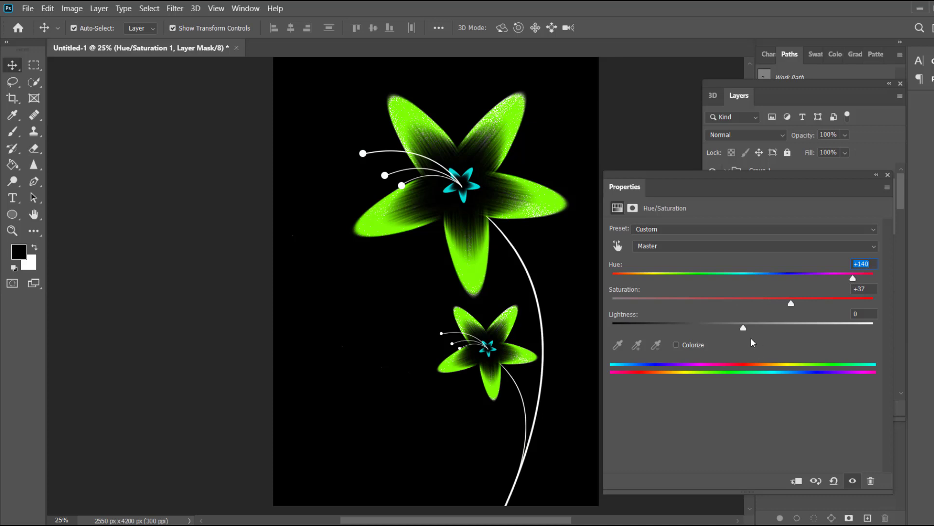
pyautogui.moveTo(743, 328); pyautogui.dragTo(749, 329)
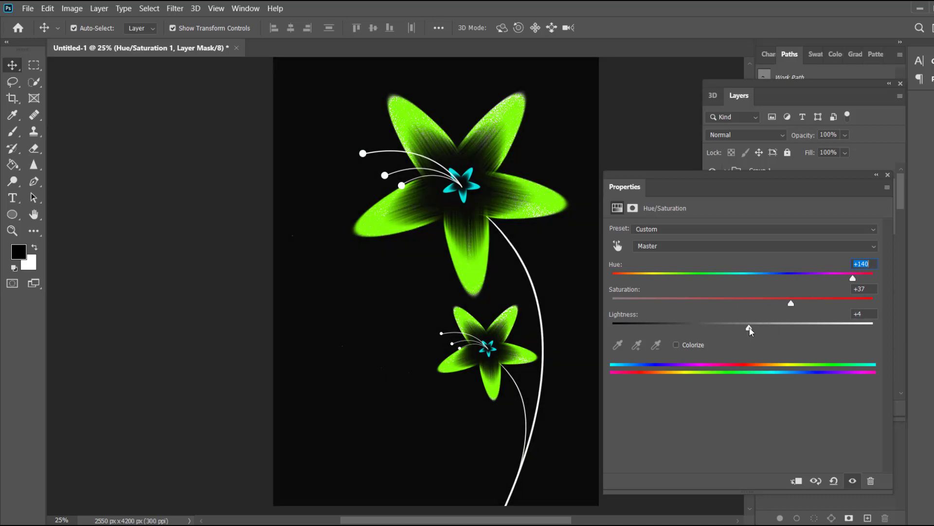
pyautogui.moveTo(853, 281); pyautogui.dragTo(861, 285)
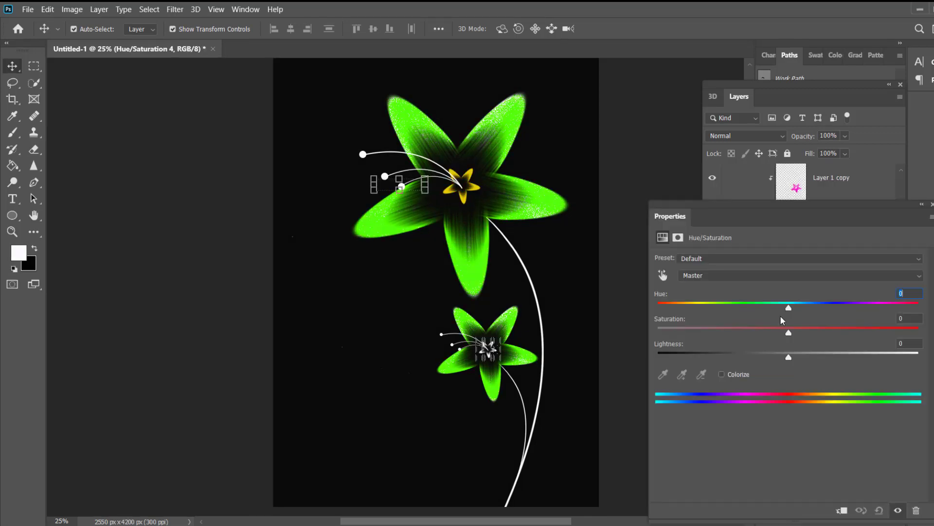
# Set the new Hue/Saturation adjustment's Hue to about -125 and close Properties.
pyautogui.moveTo(789, 311); pyautogui.dragTo(673, 310)
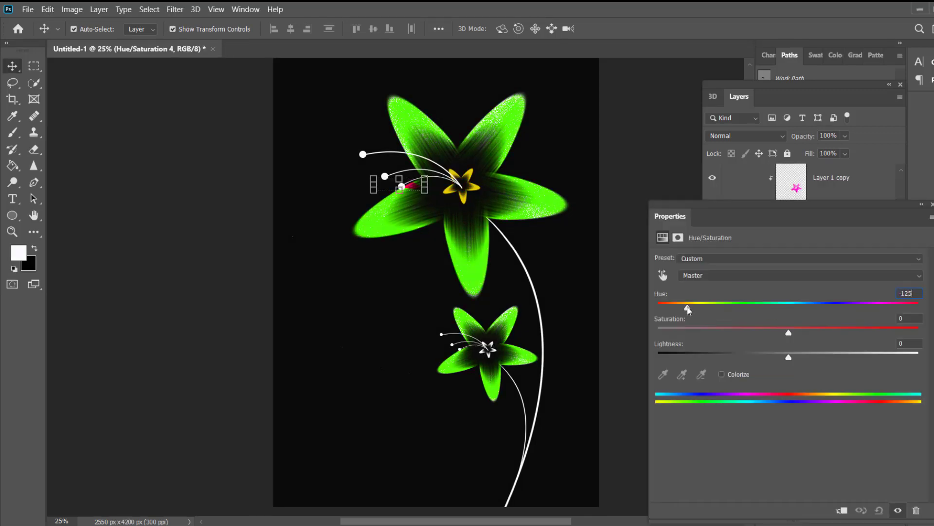
pyautogui.click(932, 204)
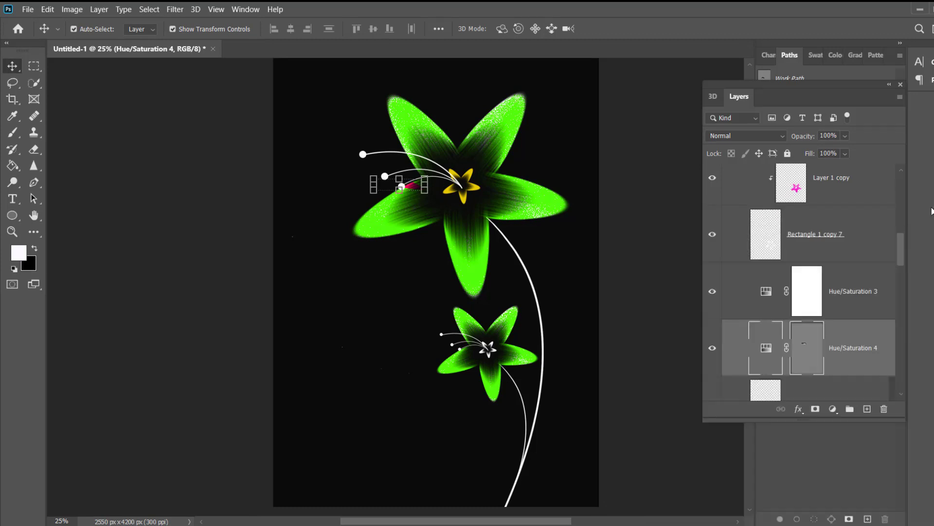